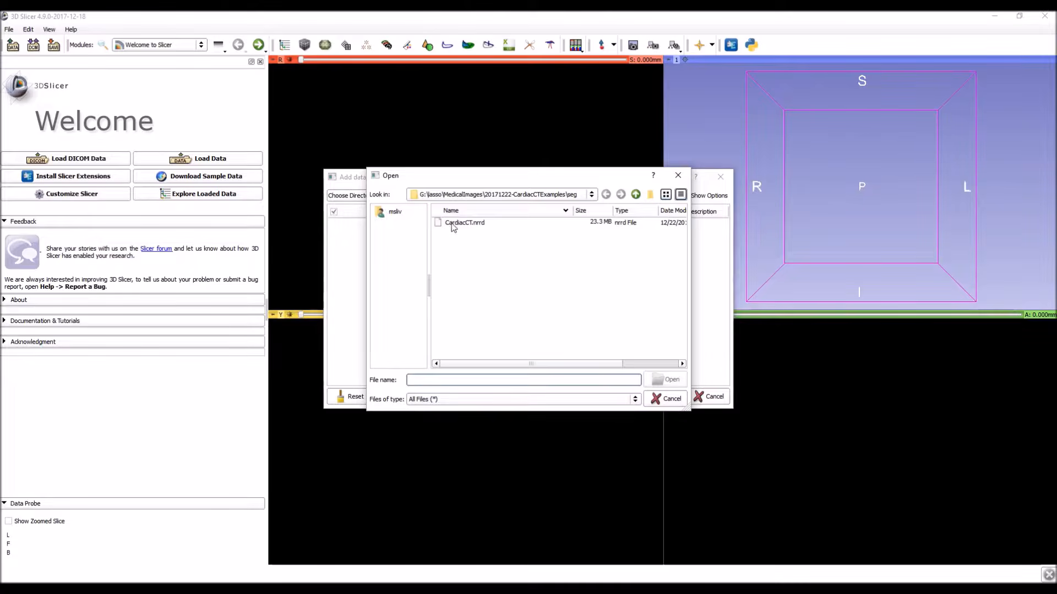
# Load the CardiacCT.nrrd volume and switch to the Crop Volume module.
pyautogui.click(657, 396)
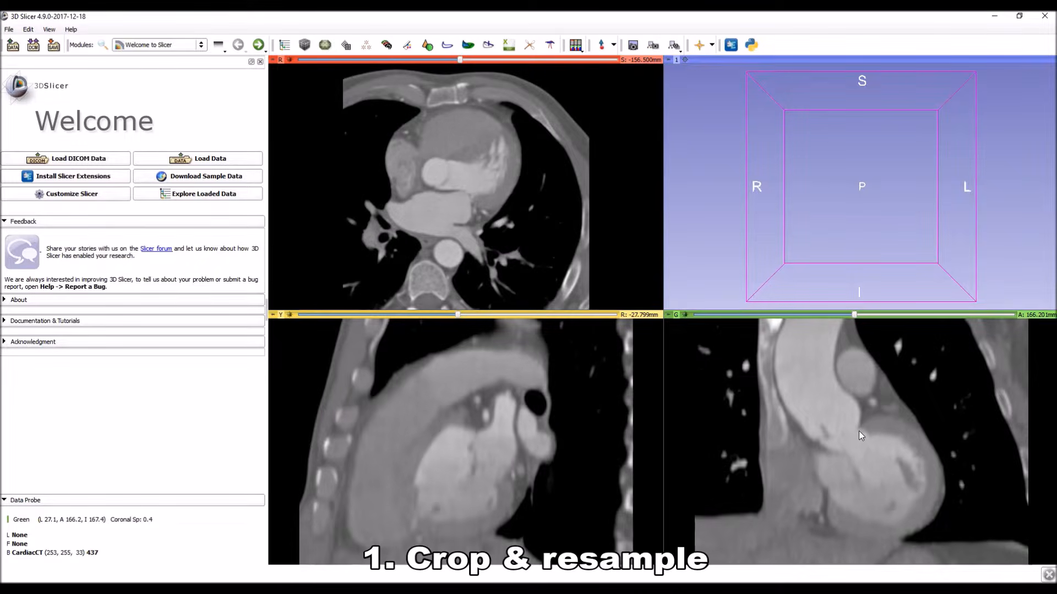
pyautogui.click(188, 47)
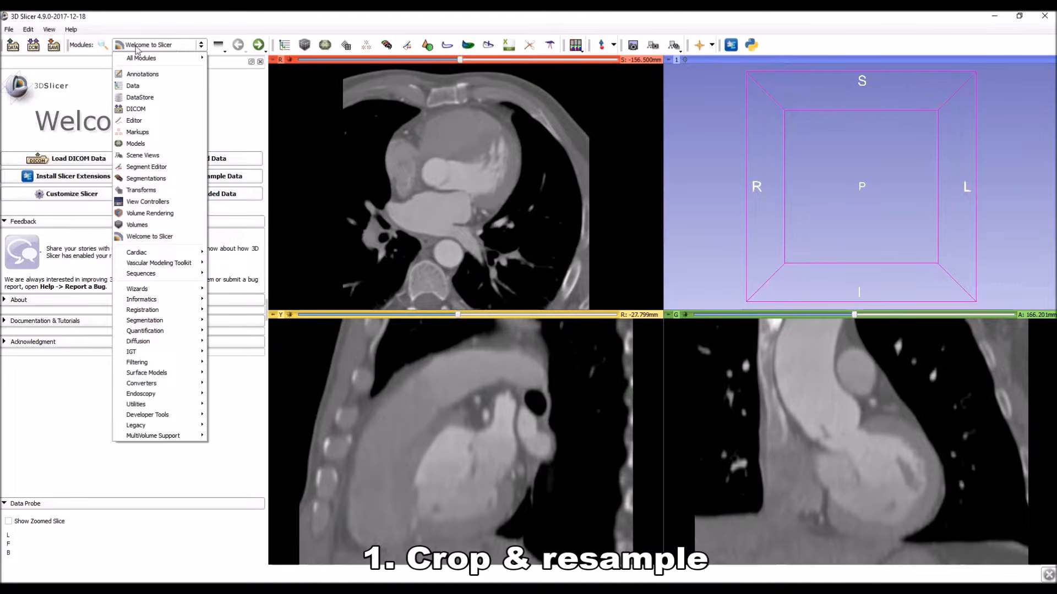
pyautogui.click(103, 46)
pyautogui.write('crop')
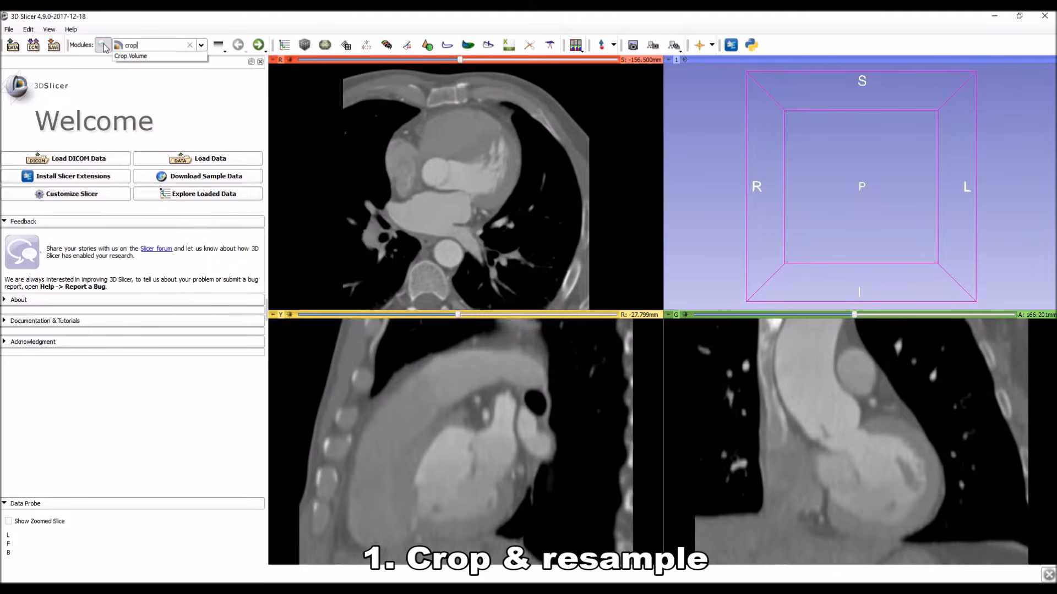
pyautogui.press('Return')
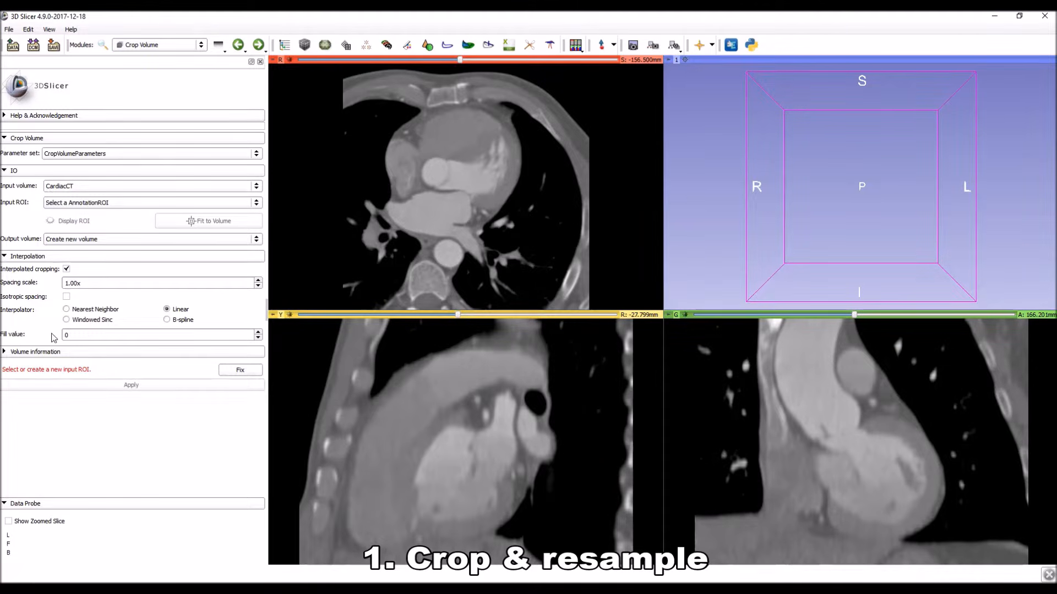
# Create the missing input ROI for cropping the CardiacCT volume using the automatic fix.
pyautogui.click(240, 369)
pyautogui.keyDown('ctrl'); pyautogui.scroll(-2, 522, 204); pyautogui.keyUp('ctrl')
pyautogui.keyDown('ctrl'); pyautogui.scroll(1, 522, 204); pyautogui.keyUp('ctrl')
# Show the volume information, enable isotropic spacing and set the spacing scale to 3.00x.
pyautogui.click(34, 352)
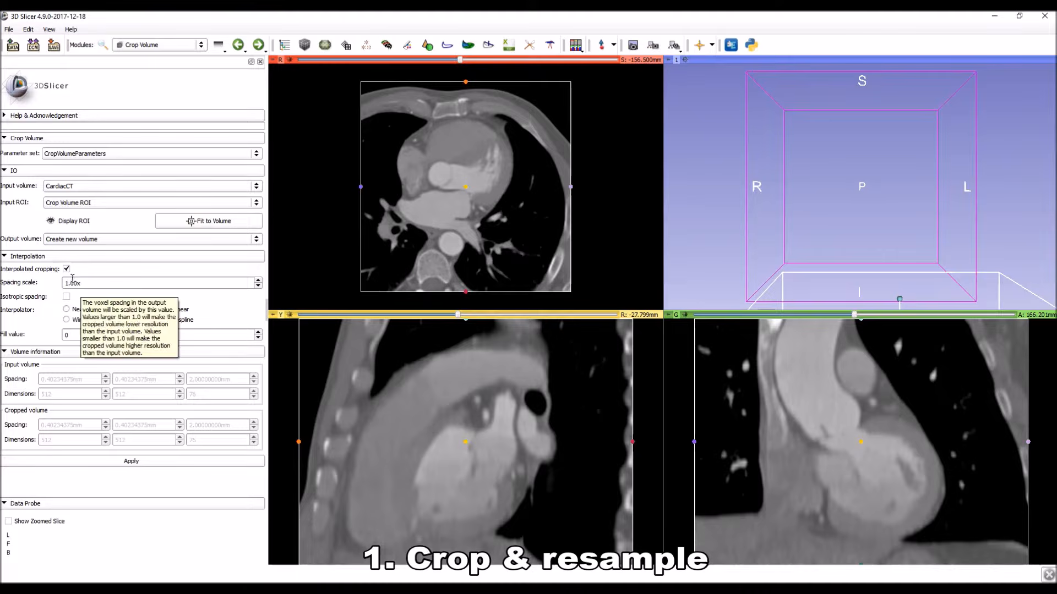
pyautogui.click(67, 298)
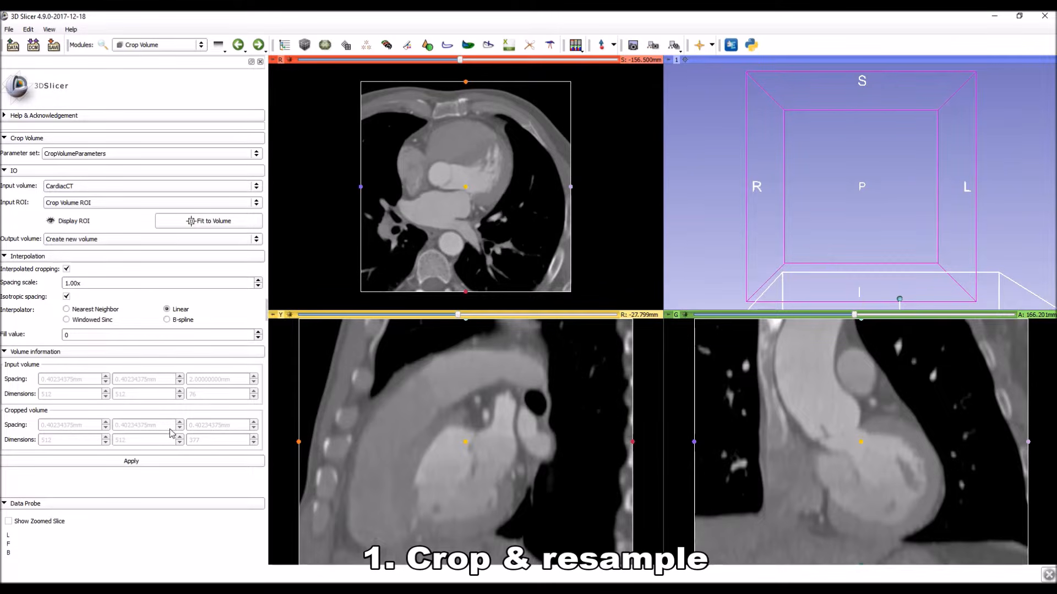
pyautogui.moveTo(104, 283); pyautogui.dragTo(65, 283)
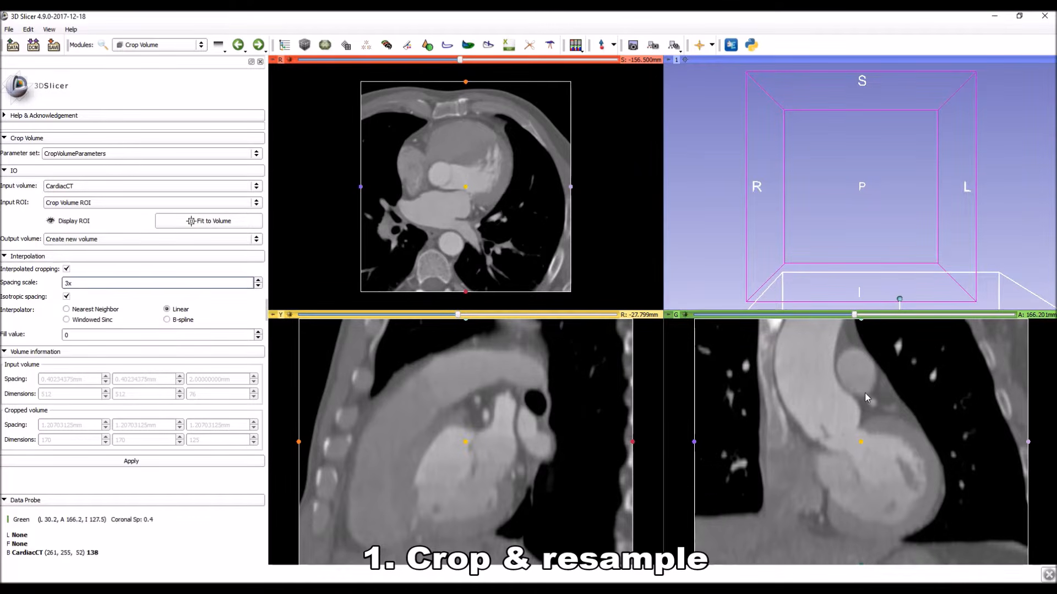
# Tighten the crop ROI around the heart in the coronal and sagittal views, and apply the crop to a new volume.
pyautogui.moveTo(902, 431); pyautogui.dragTo(938, 373, button='right')
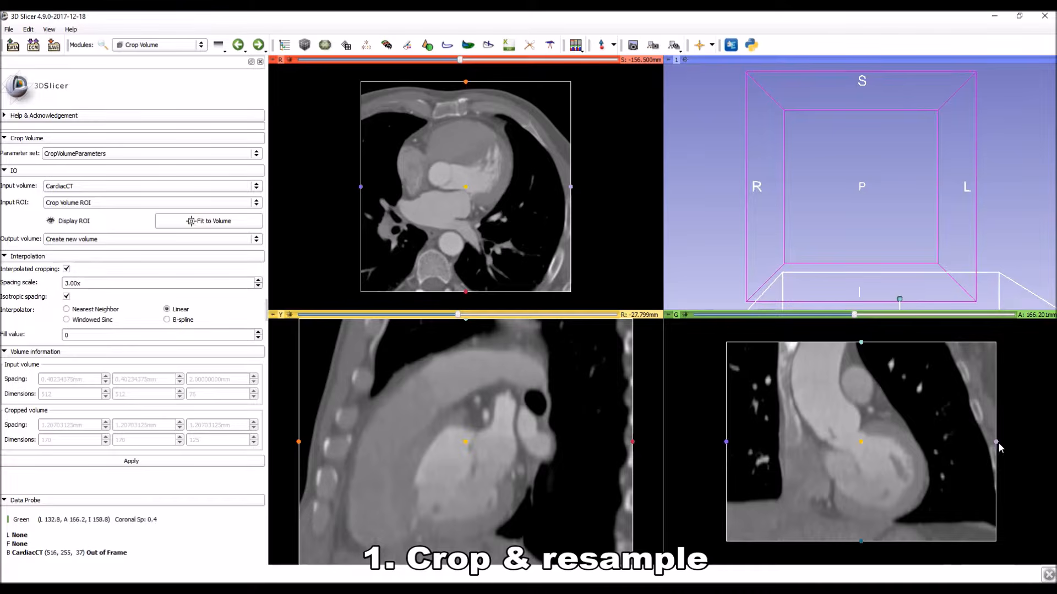
pyautogui.moveTo(997, 442); pyautogui.dragTo(952, 447)
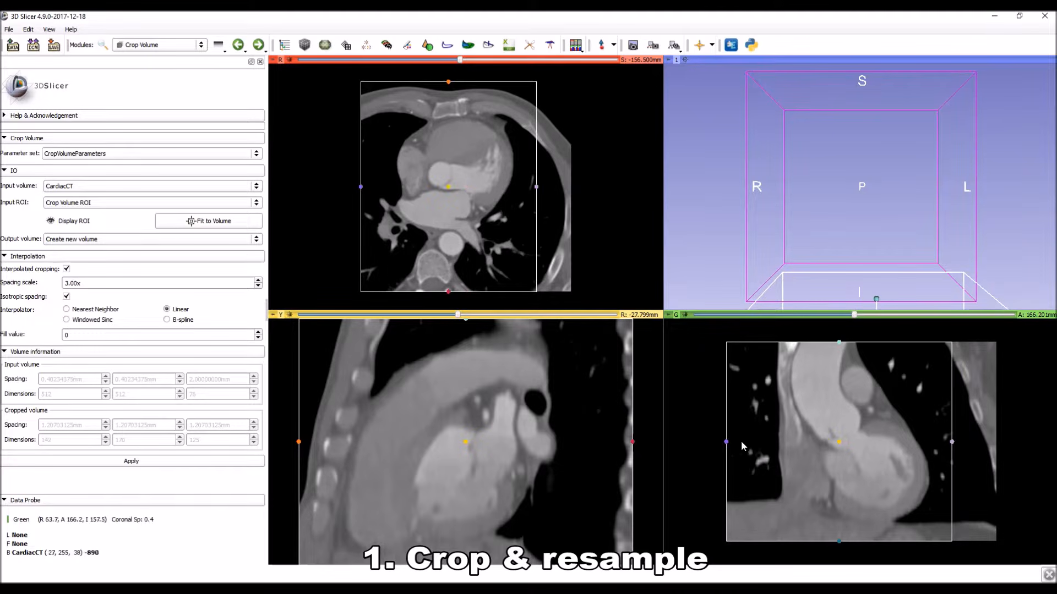
pyautogui.moveTo(726, 442); pyautogui.dragTo(749, 442)
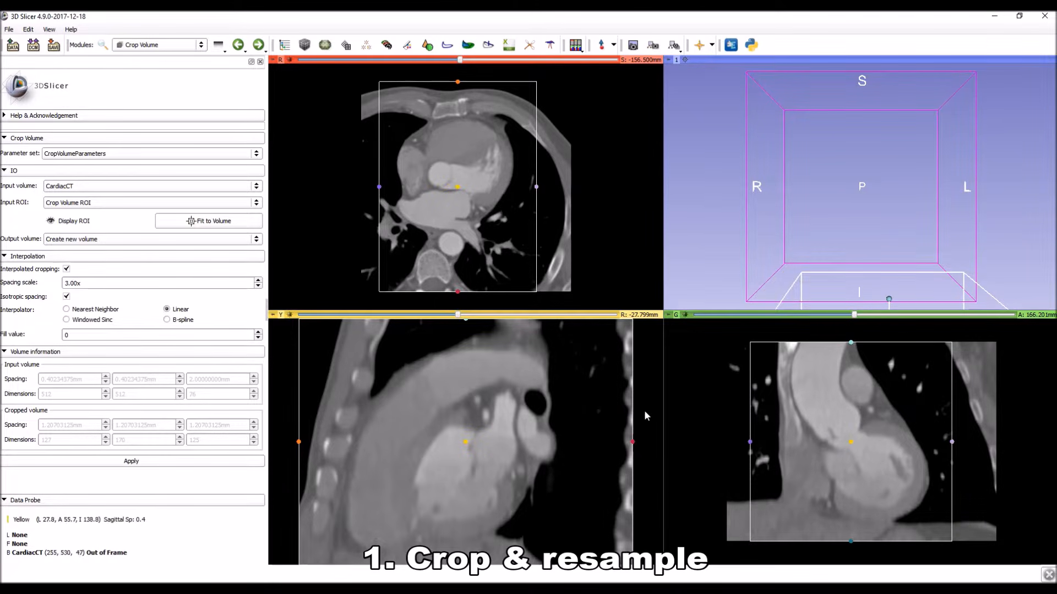
pyautogui.moveTo(462, 59); pyautogui.dragTo(411, 64)
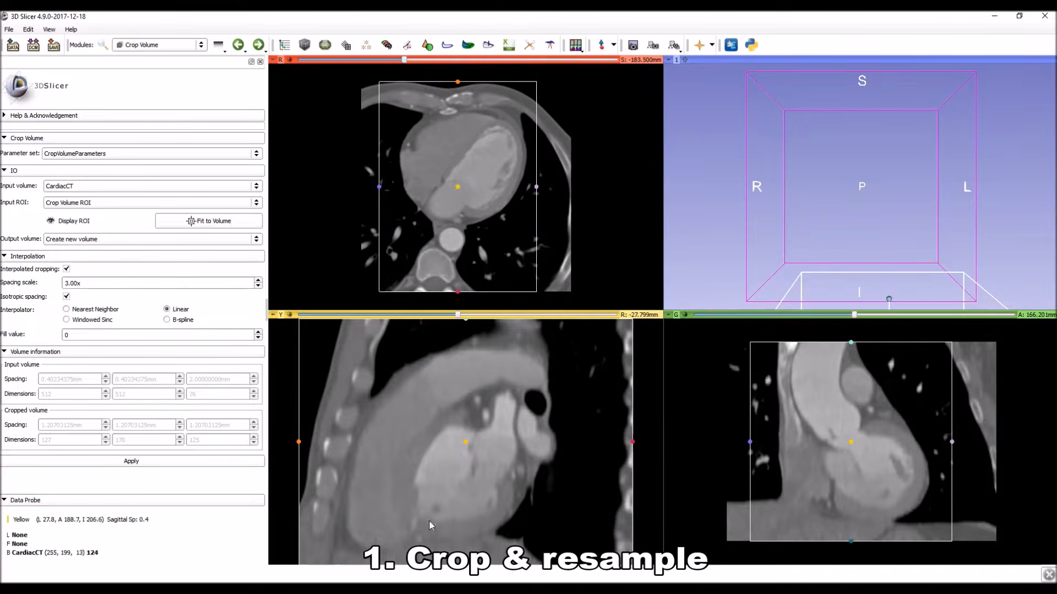
pyautogui.moveTo(428, 520); pyautogui.dragTo(415, 458, button='right')
pyautogui.moveTo(597, 447); pyautogui.dragTo(583, 435)
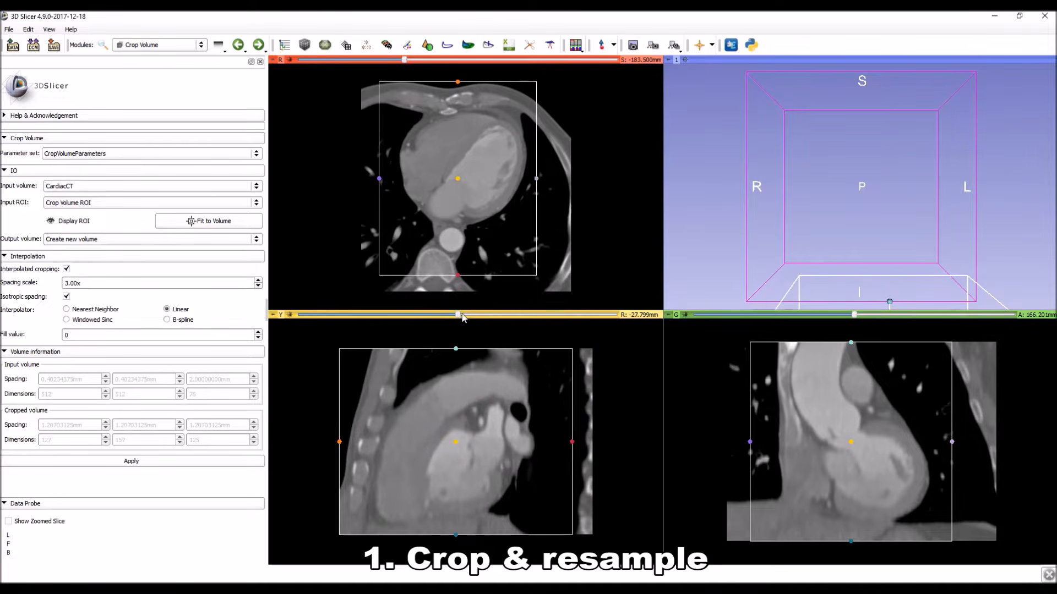
pyautogui.moveTo(458, 315); pyautogui.dragTo(485, 325)
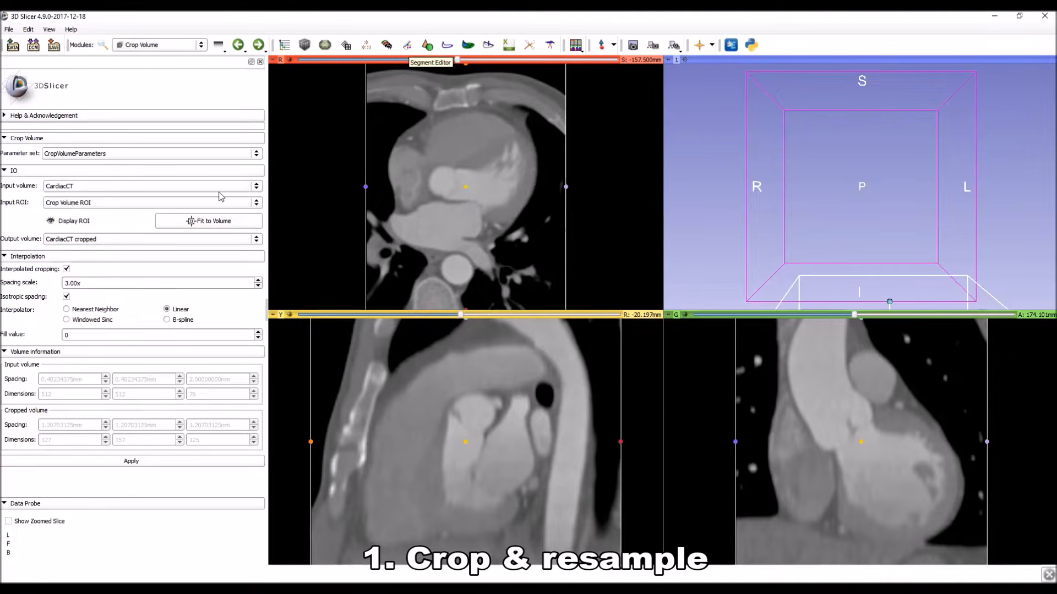
# Hide the crop ROI and switch to the Segment Editor module.
pyautogui.click(51, 221)
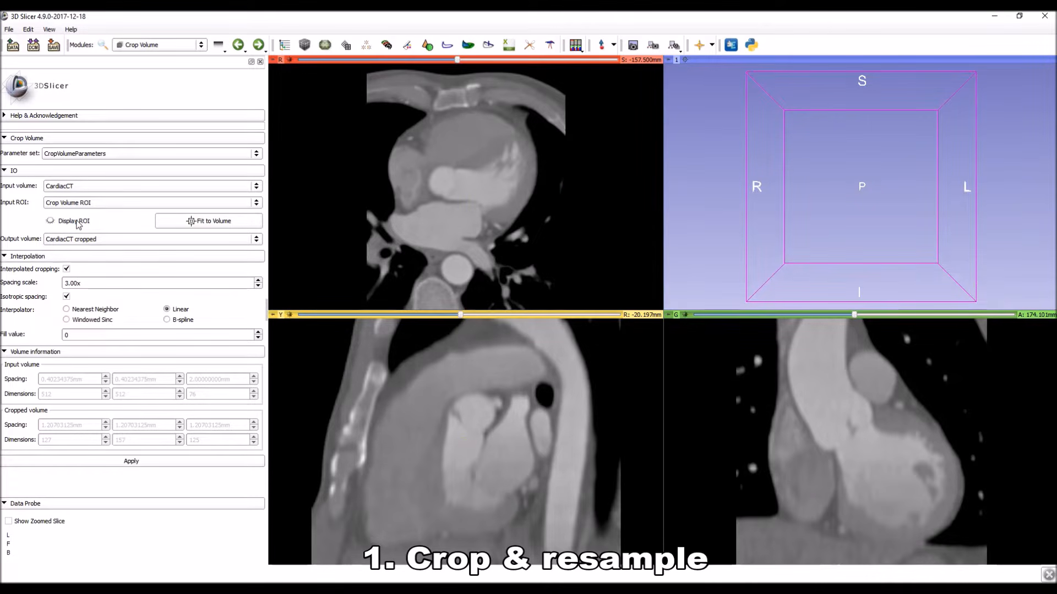
pyautogui.click(407, 46)
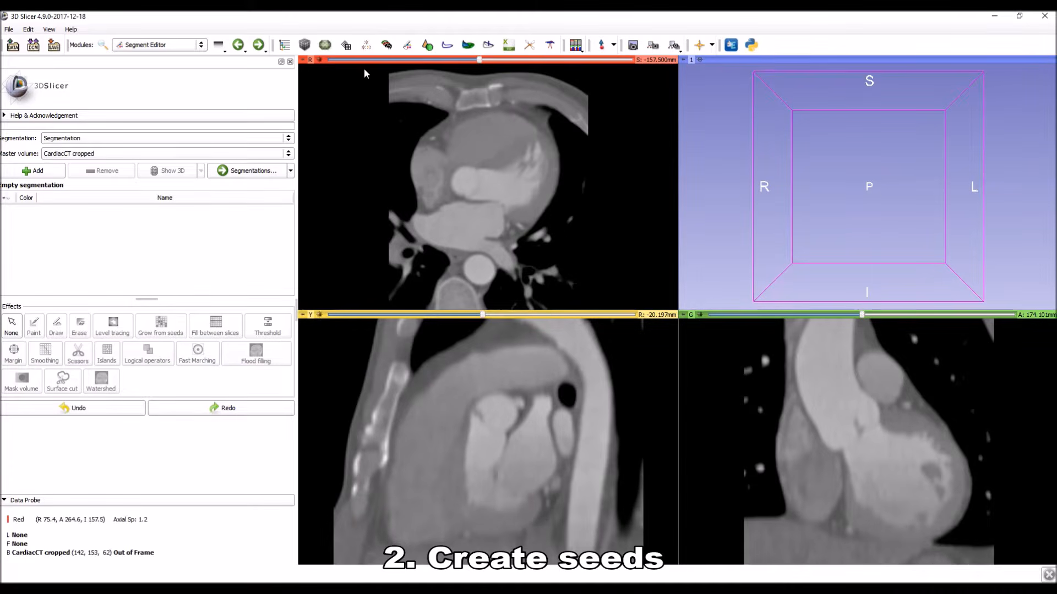
# Add two segments to the segmentation, named Left ventricle and Left atrium.
pyautogui.click(38, 172)
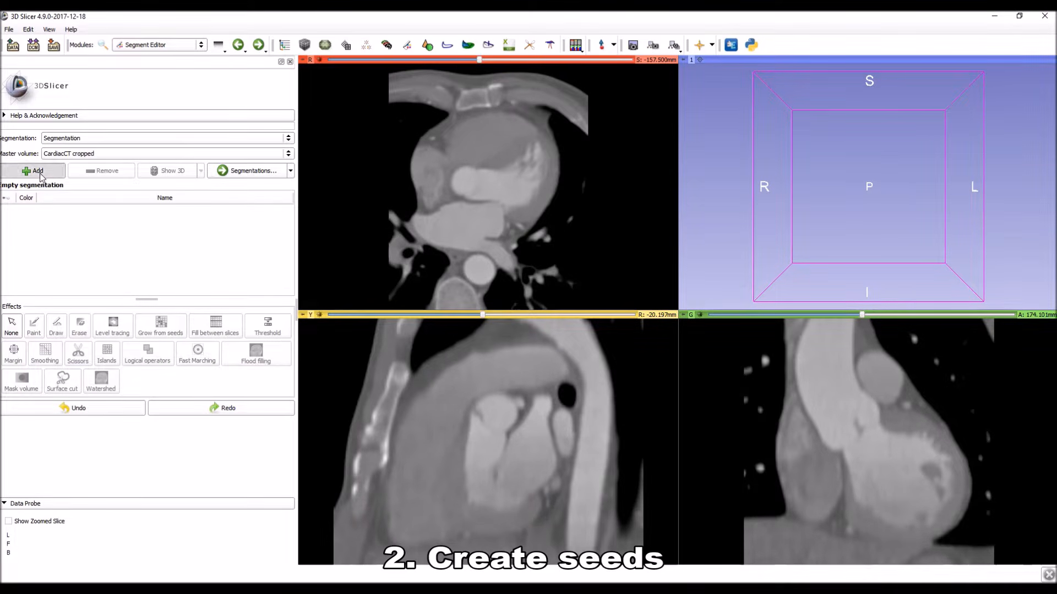
pyautogui.doubleClick(61, 201)
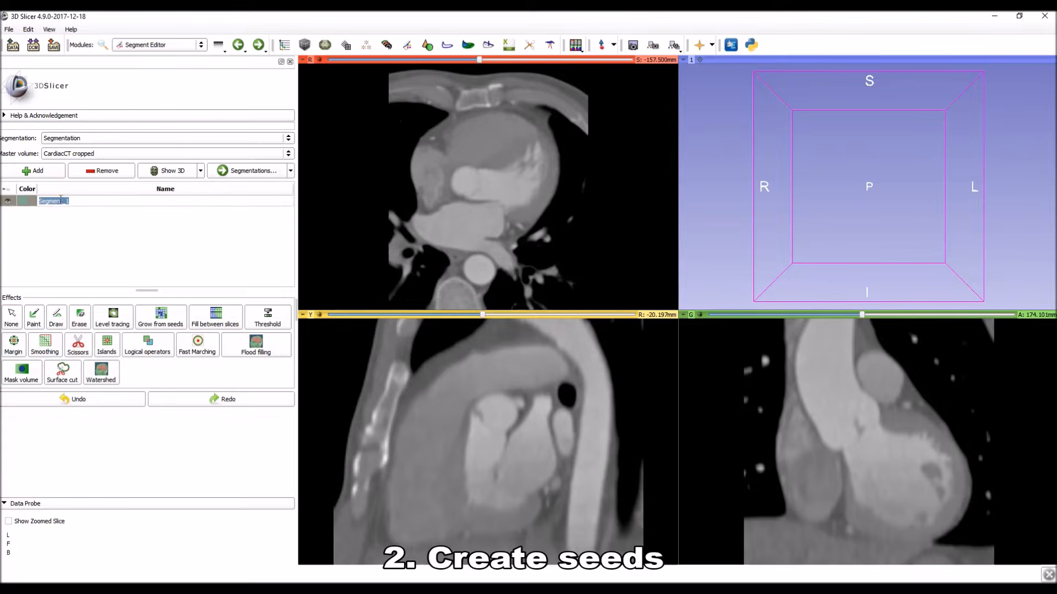
pyautogui.write('Lef')
pyautogui.press('Return')
pyautogui.click(49, 173)
pyautogui.doubleClick(49, 213)
pyautogui.write('Left atrium')
# Add two more segments named Right ventricle and Right atrium.
pyautogui.click(43, 172)
pyautogui.doubleClick(49, 225)
pyautogui.write('Right ventricle')
pyautogui.click(43, 172)
pyautogui.doubleClick(50, 237)
pyautogui.write('Right atrium')
# Add two more segments named Vena cava and Pulmonary artery.
pyautogui.click(43, 172)
pyautogui.doubleClick(51, 246)
pyautogui.write('Vena cava')
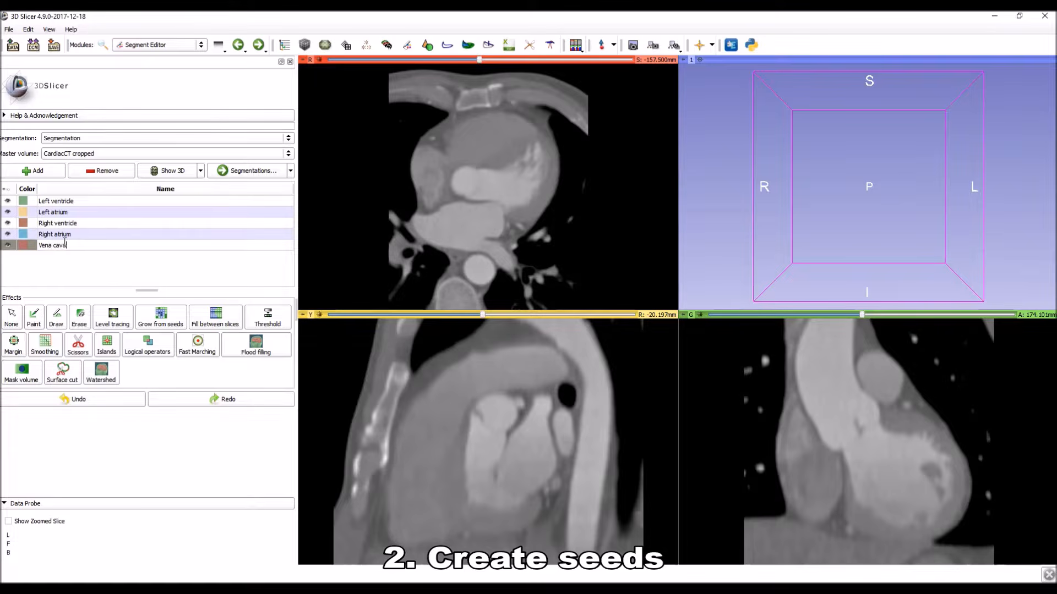
pyautogui.click(43, 173)
pyautogui.doubleClick(50, 257)
pyautogui.write('Pulmonary artery')
# Add two final segments named Aorta and Other.
pyautogui.click(43, 173)
pyautogui.doubleClick(49, 266)
pyautogui.write('Aorta')
pyautogui.click(40, 172)
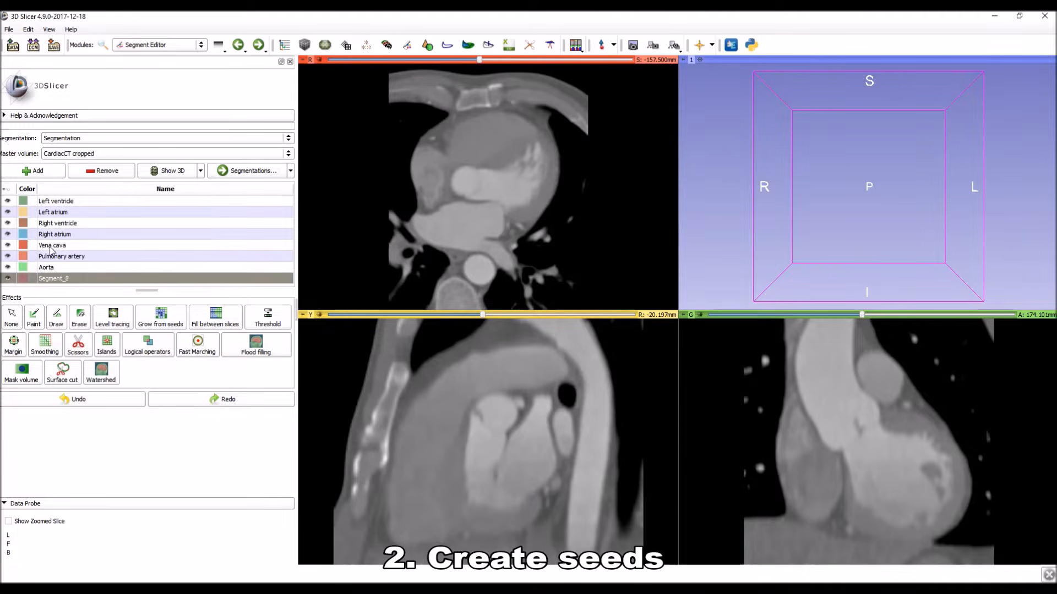
pyautogui.doubleClick(48, 279)
pyautogui.write('Other')
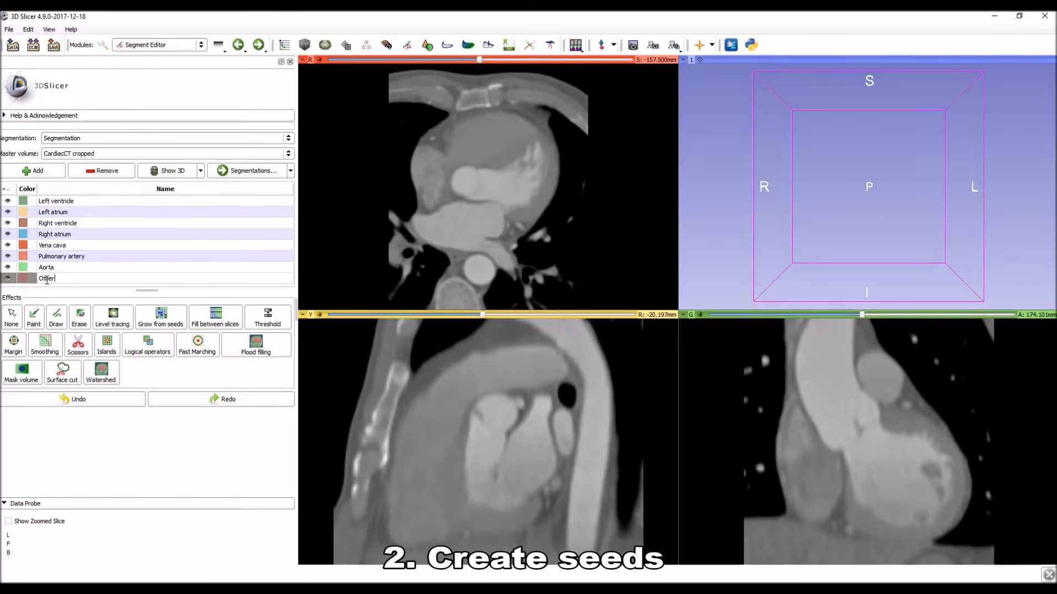
pyautogui.press('Return')
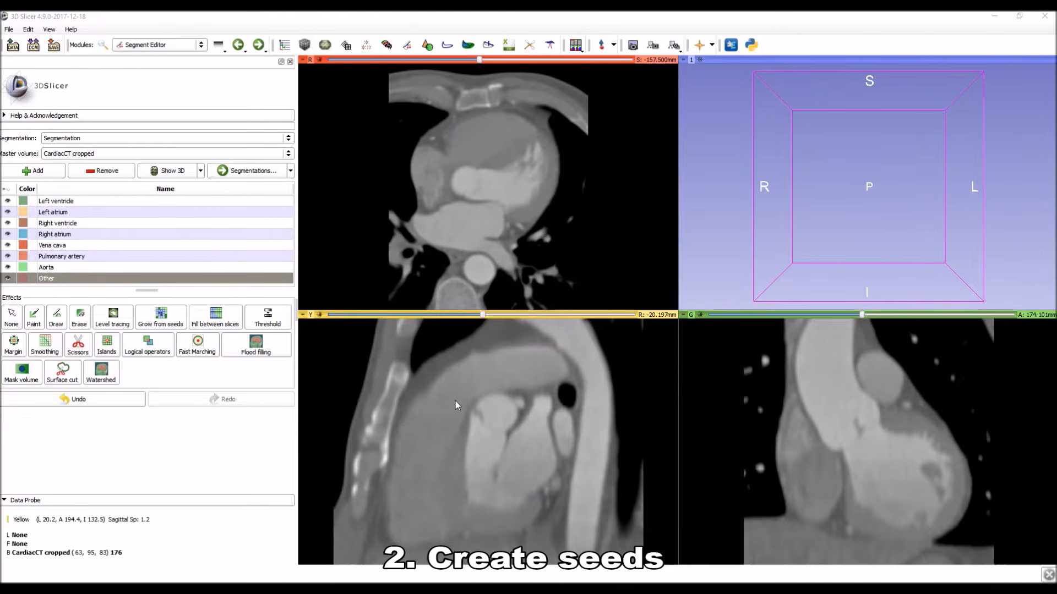
# Change the Other segment's color to bright yellow (red 255, green 234, blue 0).
pyautogui.doubleClick(24, 279)
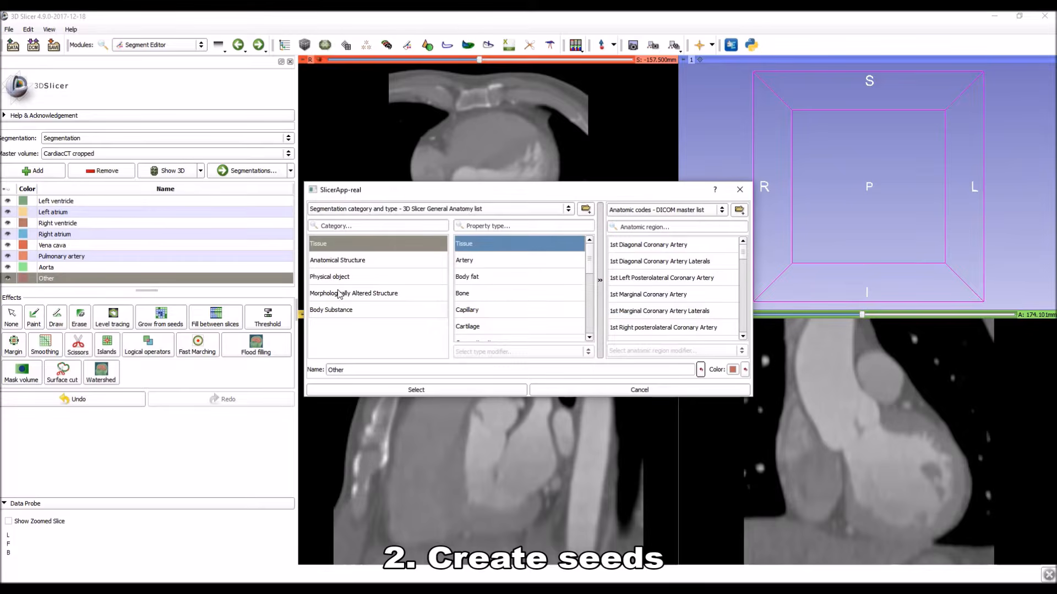
pyautogui.click(733, 370)
pyautogui.click(639, 209)
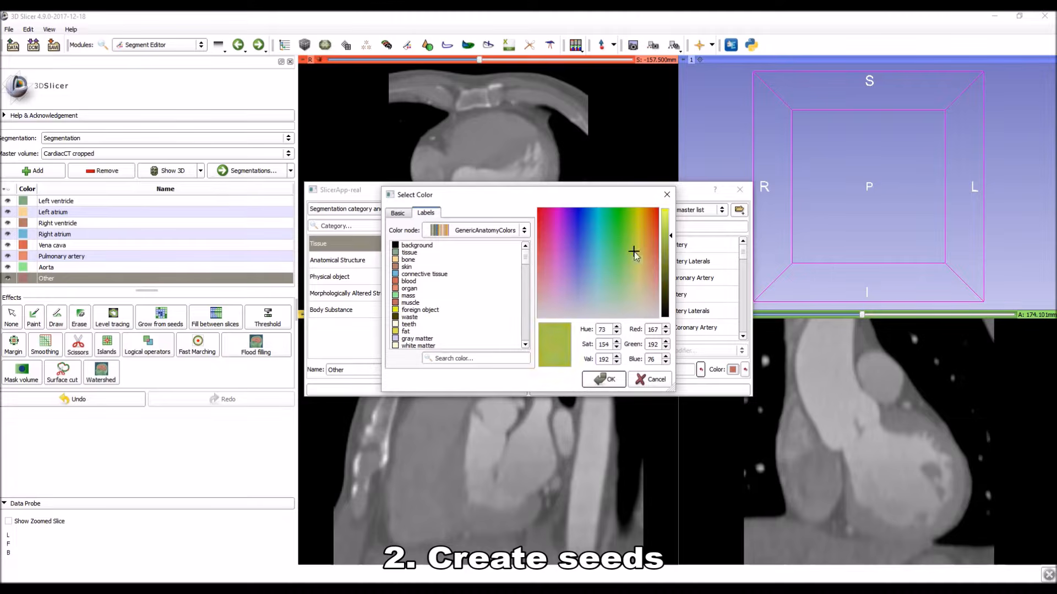
pyautogui.click(665, 209)
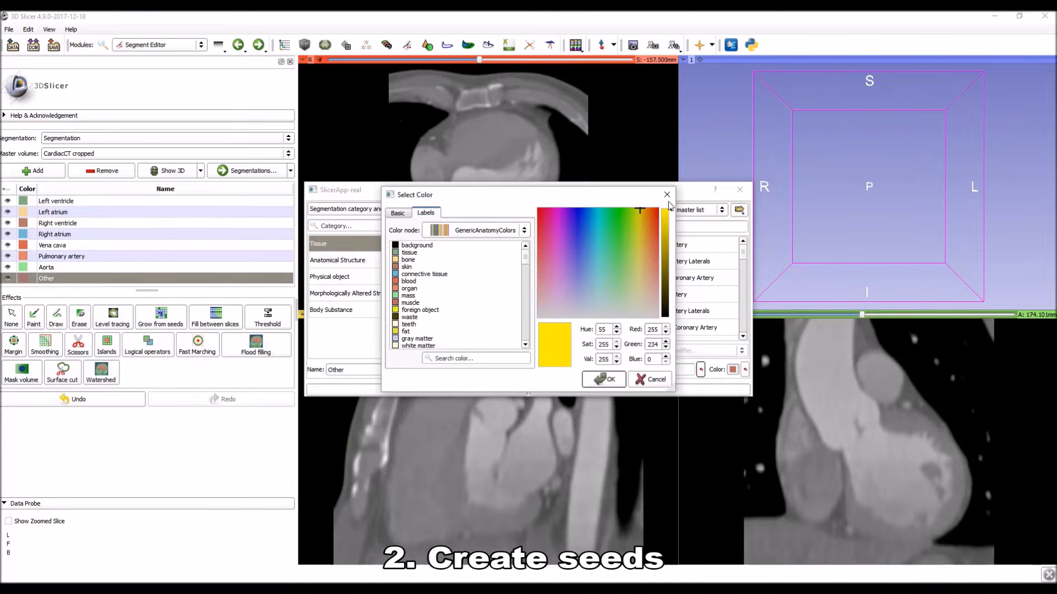
pyautogui.click(605, 379)
pyautogui.click(457, 385)
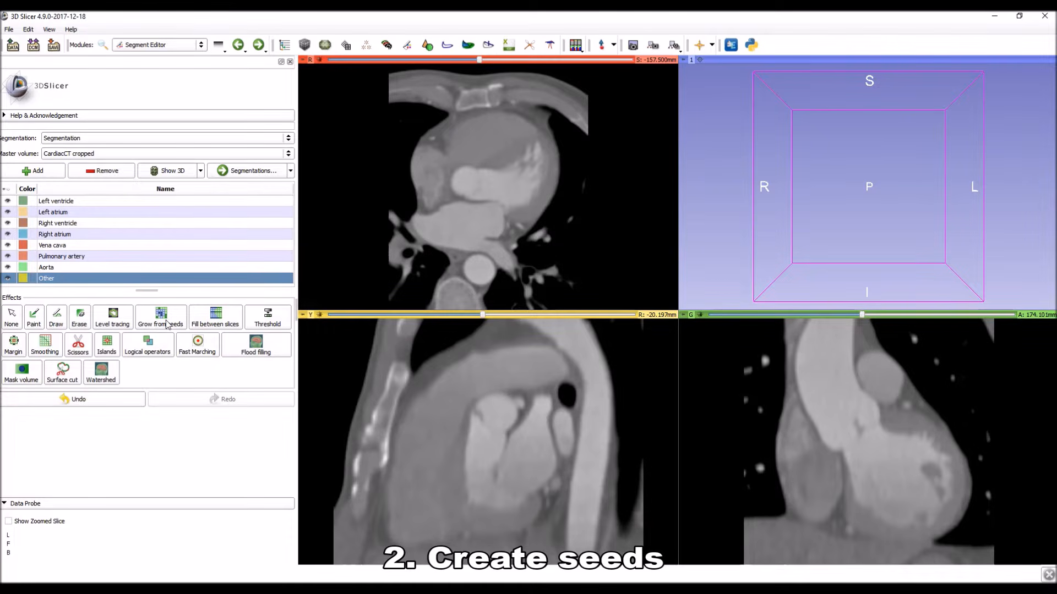
# Paint a seed stroke for the Left ventricle segment inside its chamber on the coronal slice at A 175.101 mm.
pyautogui.click(862, 315)
pyautogui.moveTo(861, 315)
pyautogui.mouseDown()
pyautogui.moveTo(843, 315)
pyautogui.moveTo(863, 315)
pyautogui.mouseUp()
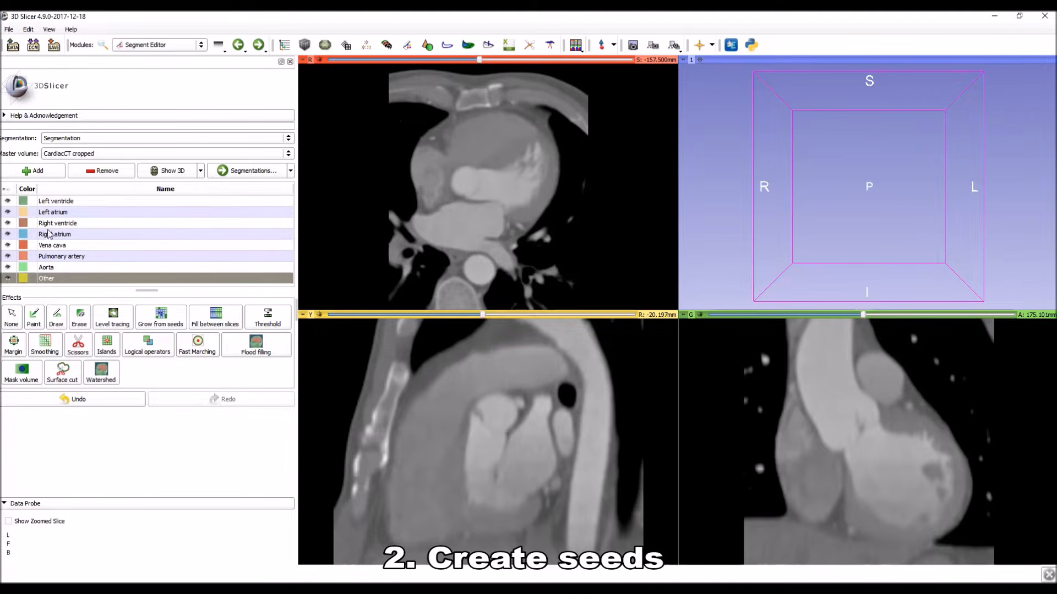
pyautogui.click(55, 202)
pyautogui.click(34, 317)
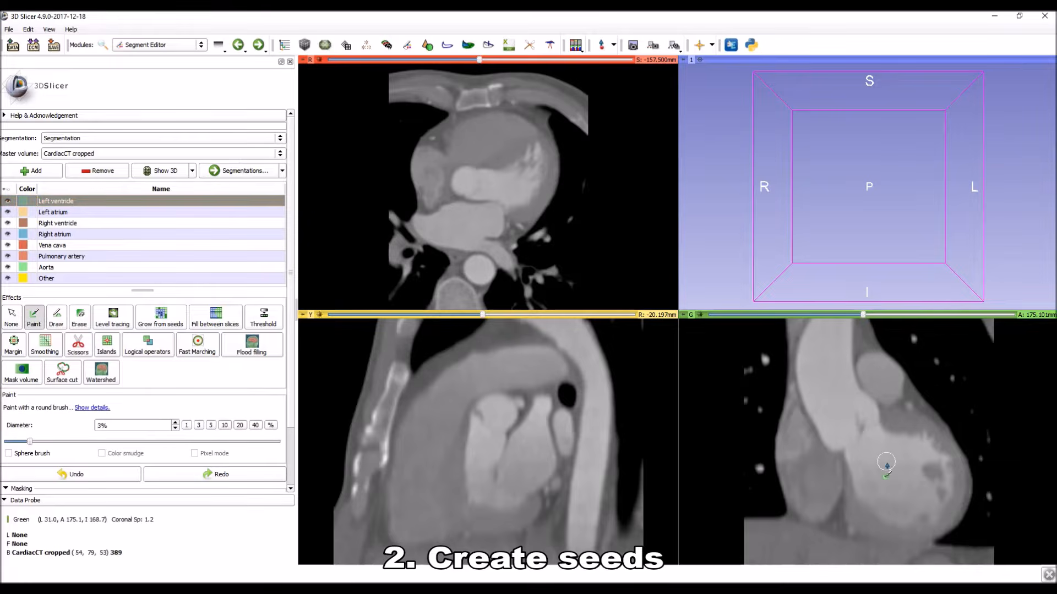
pyautogui.moveTo(895, 482); pyautogui.dragTo(868, 461)
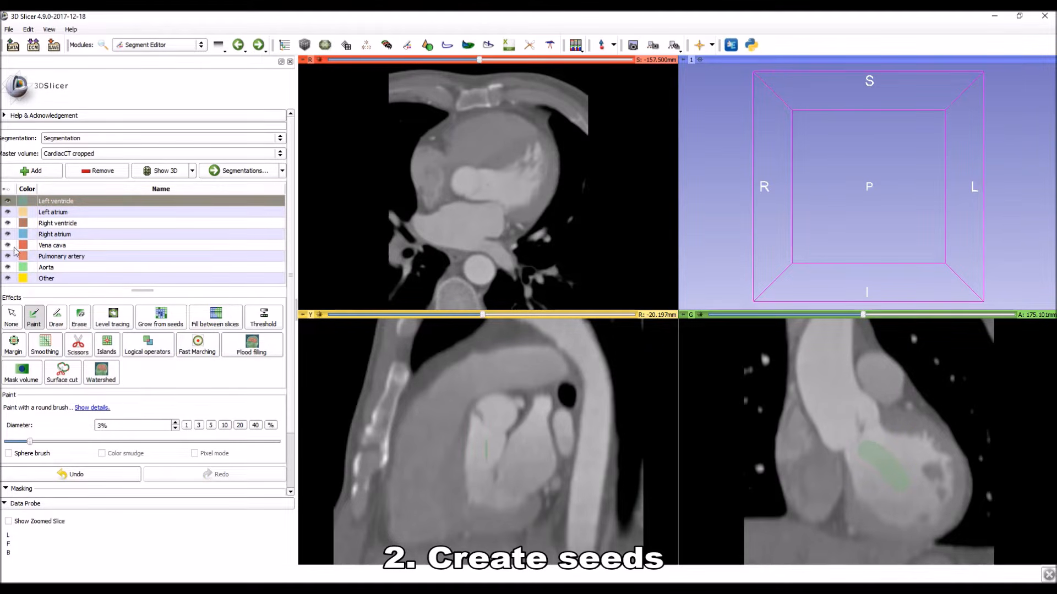
# Paint seeds for the Aorta segment along the vessel and for the Pulmonary artery segment at its round cross-section in the coronal view.
pyautogui.click(48, 268)
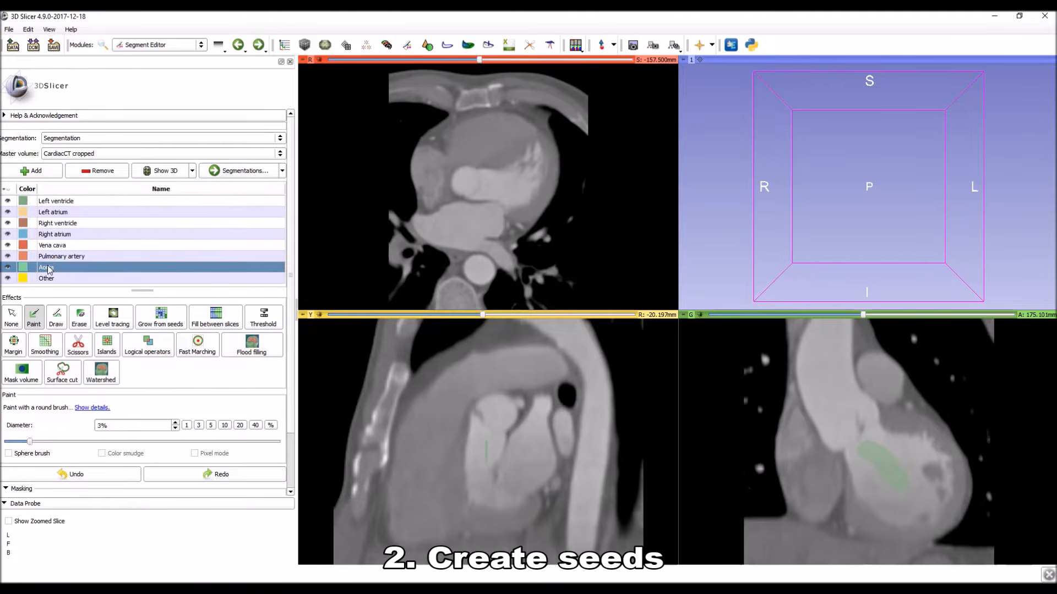
pyautogui.moveTo(848, 424); pyautogui.dragTo(837, 391)
pyautogui.moveTo(829, 351); pyautogui.dragTo(828, 333)
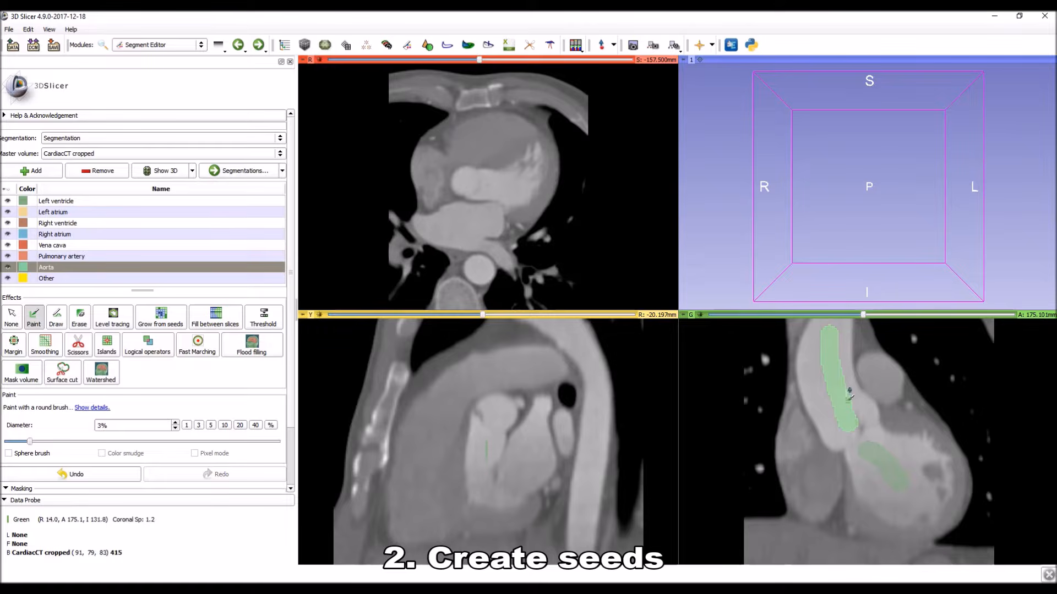
pyautogui.click(71, 257)
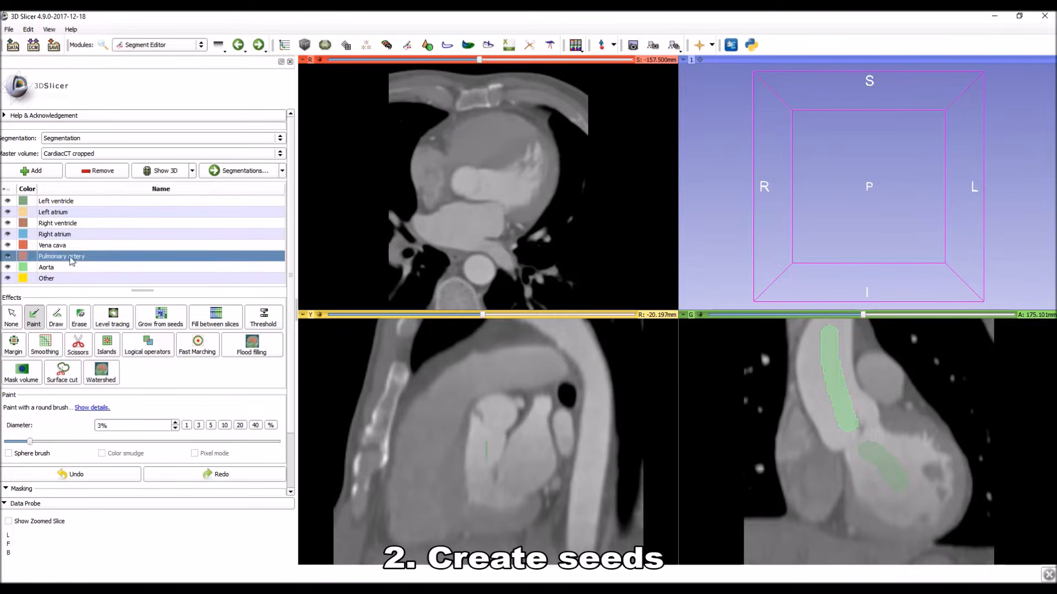
pyautogui.click(879, 376)
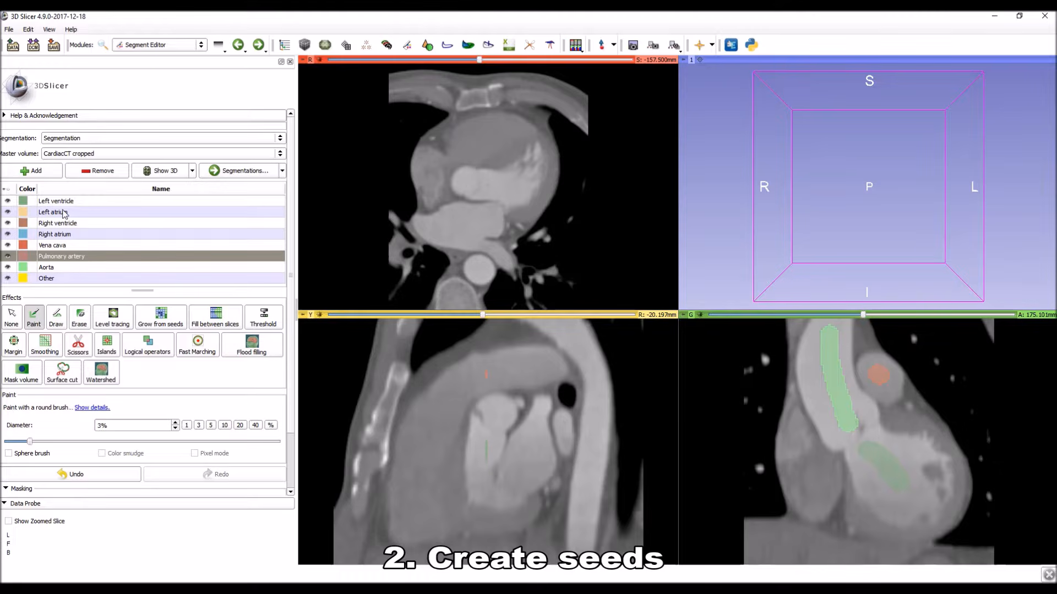
# Paint a short seed stroke for the Right ventricle segment in its lower part on the coronal slice at A 199.617 mm.
pyautogui.click(63, 224)
pyautogui.scroll(-12, 854, 503)
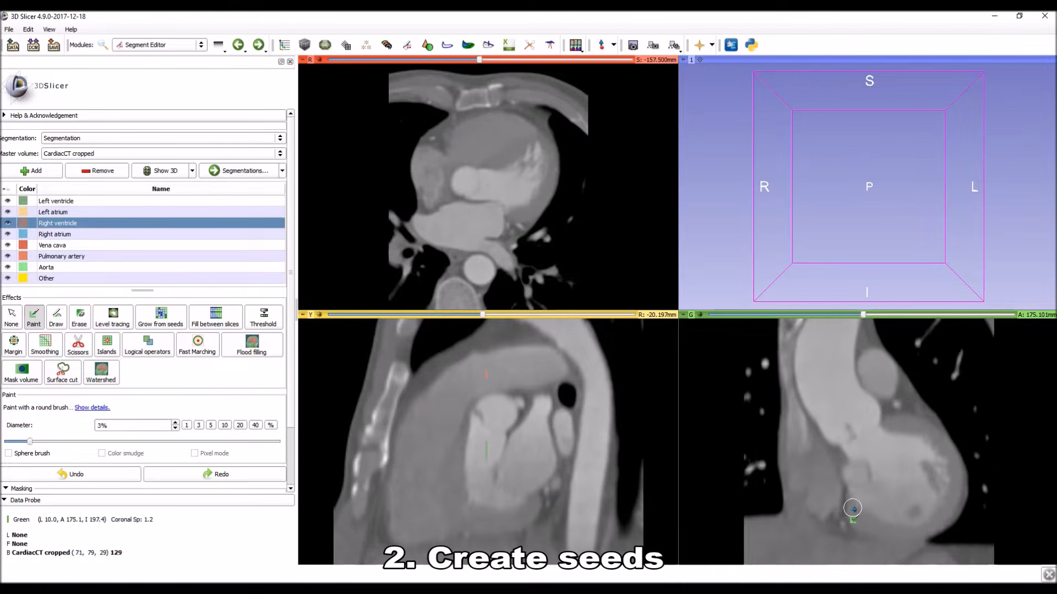
pyautogui.moveTo(840, 314)
pyautogui.mouseDown()
pyautogui.moveTo(824, 314)
pyautogui.moveTo(902, 317)
pyautogui.mouseUp()
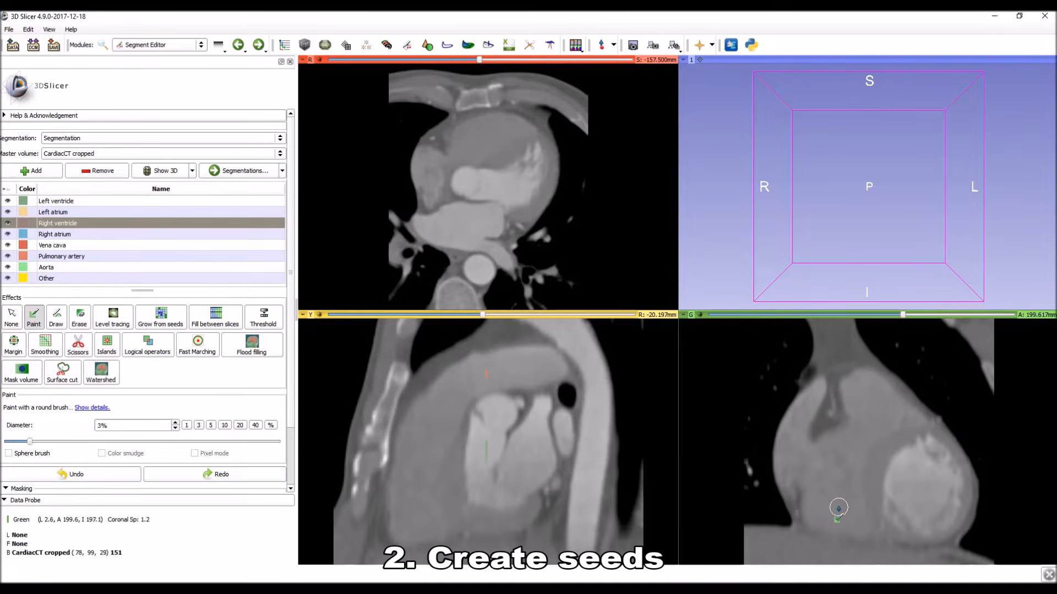
pyautogui.moveTo(838, 502); pyautogui.dragTo(851, 526)
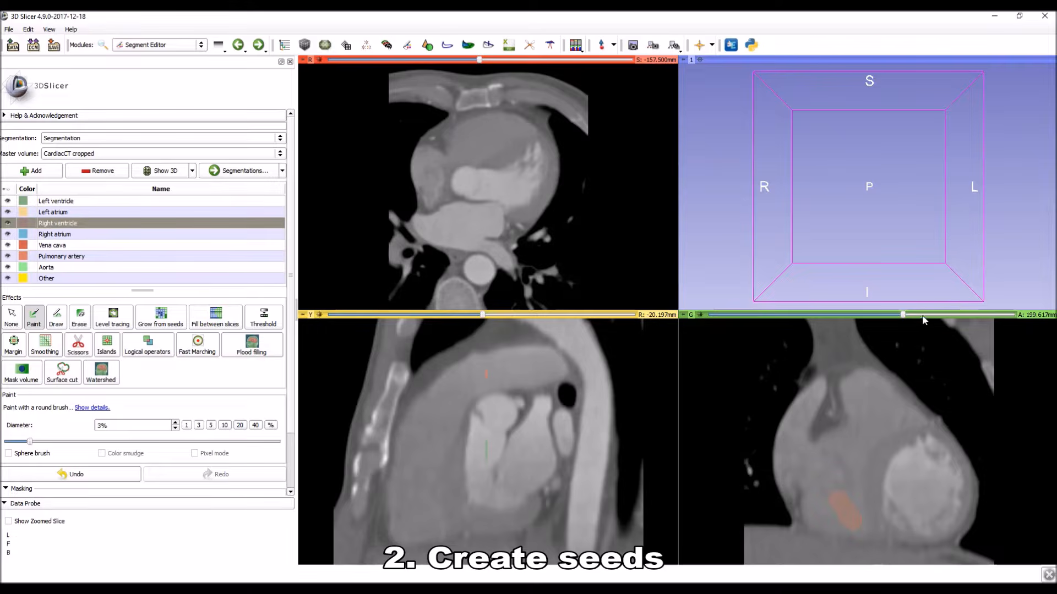
# Paint seed strokes for the Left atrium on the coronal slice at A 145.617 mm and for the Right atrium at A 173.617 mm.
pyautogui.moveTo(903, 317); pyautogui.dragTo(818, 318)
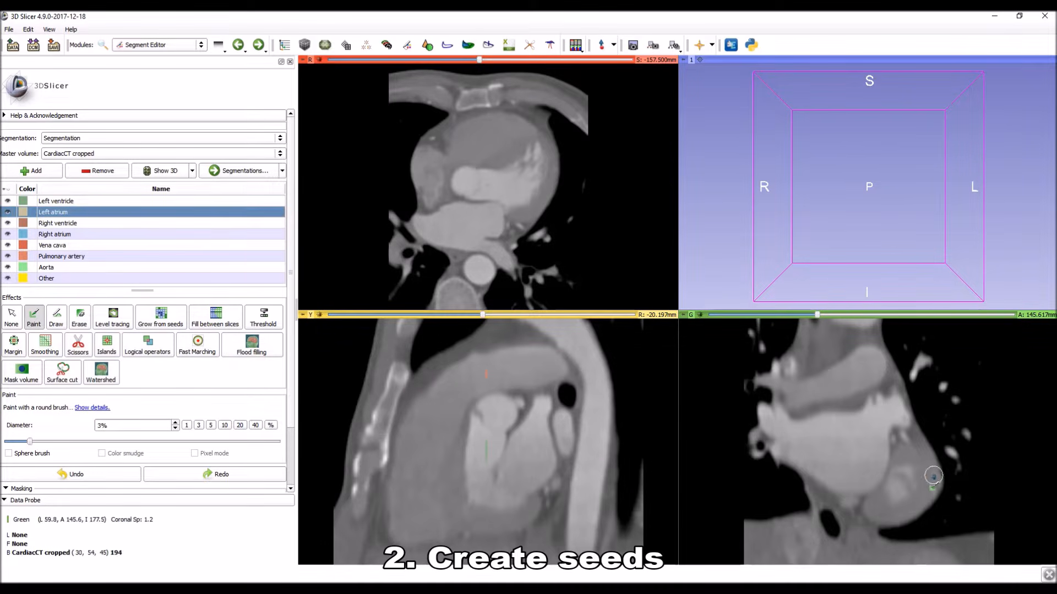
pyautogui.moveTo(813, 446); pyautogui.dragTo(853, 458)
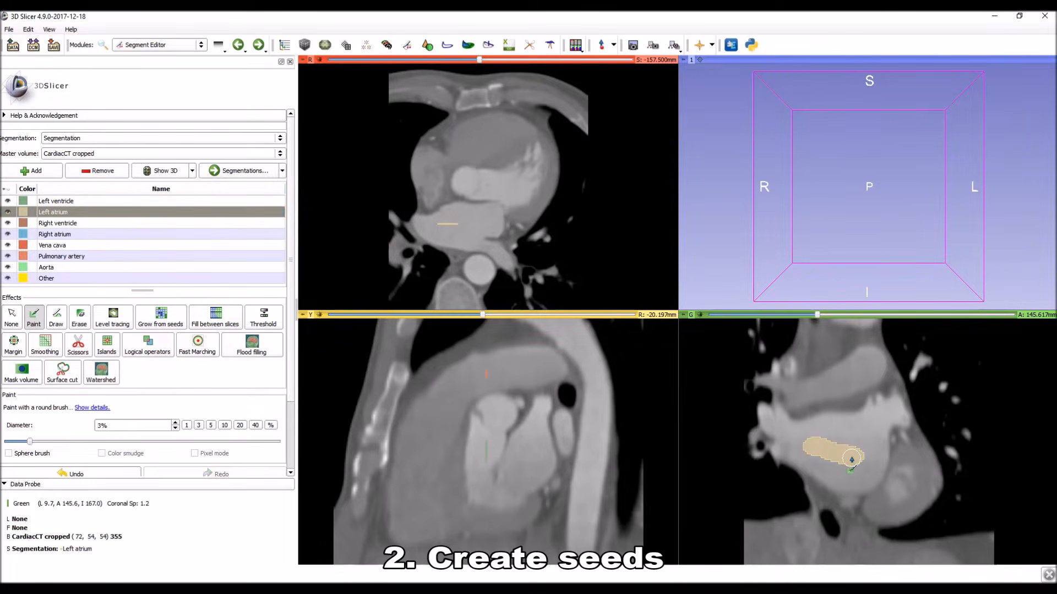
pyautogui.moveTo(818, 315)
pyautogui.mouseDown()
pyautogui.moveTo(913, 319)
pyautogui.moveTo(863, 319)
pyautogui.mouseUp()
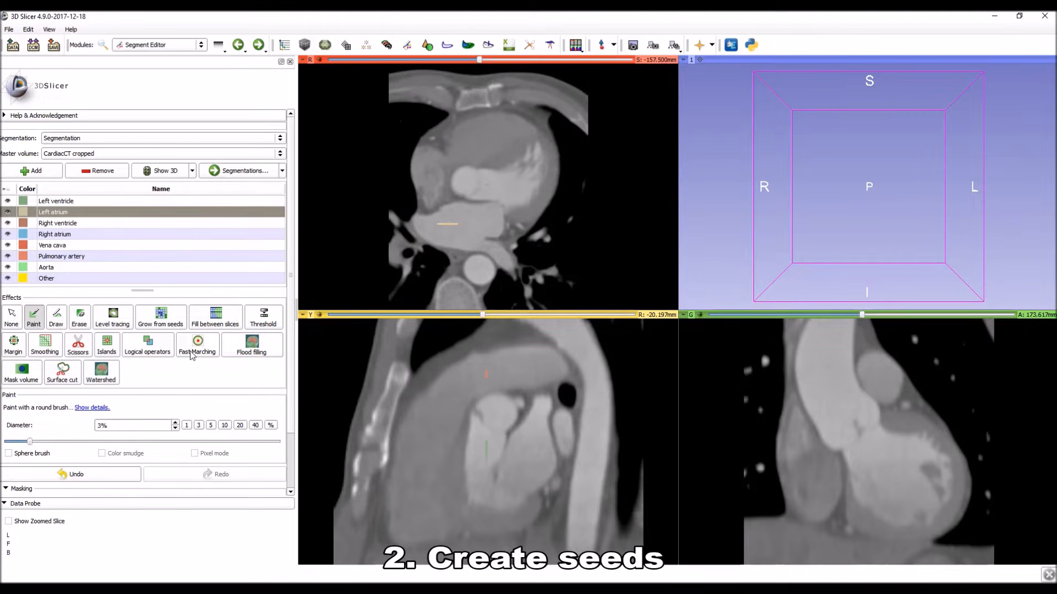
pyautogui.click(61, 235)
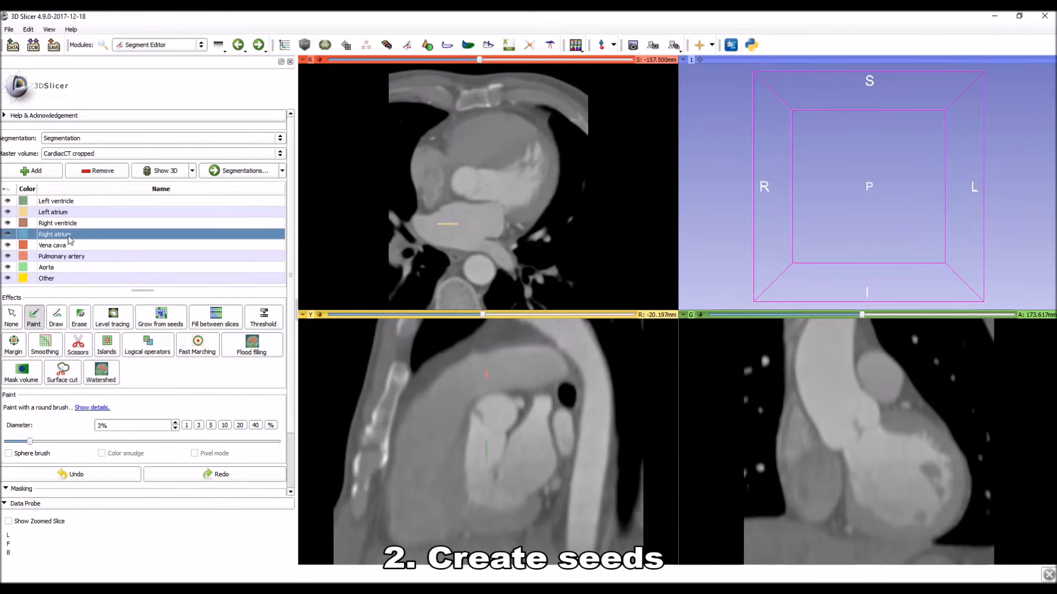
pyautogui.moveTo(817, 463); pyautogui.dragTo(819, 490)
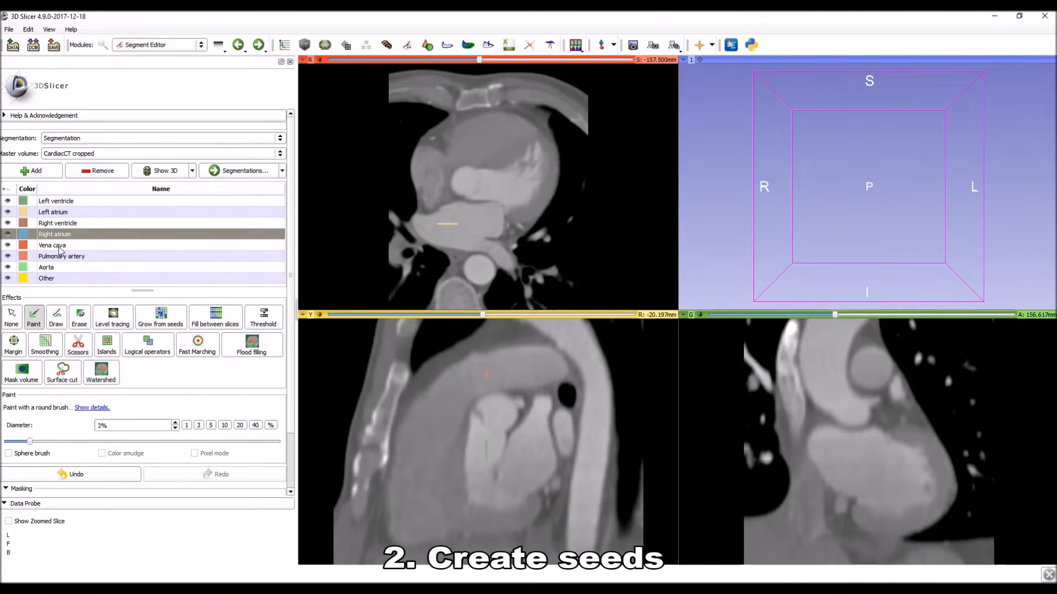
# Paint a short vertical Vena cava seed inside the upper vessel on the coronal slice at A 156.617 mm.
pyautogui.click(61, 246)
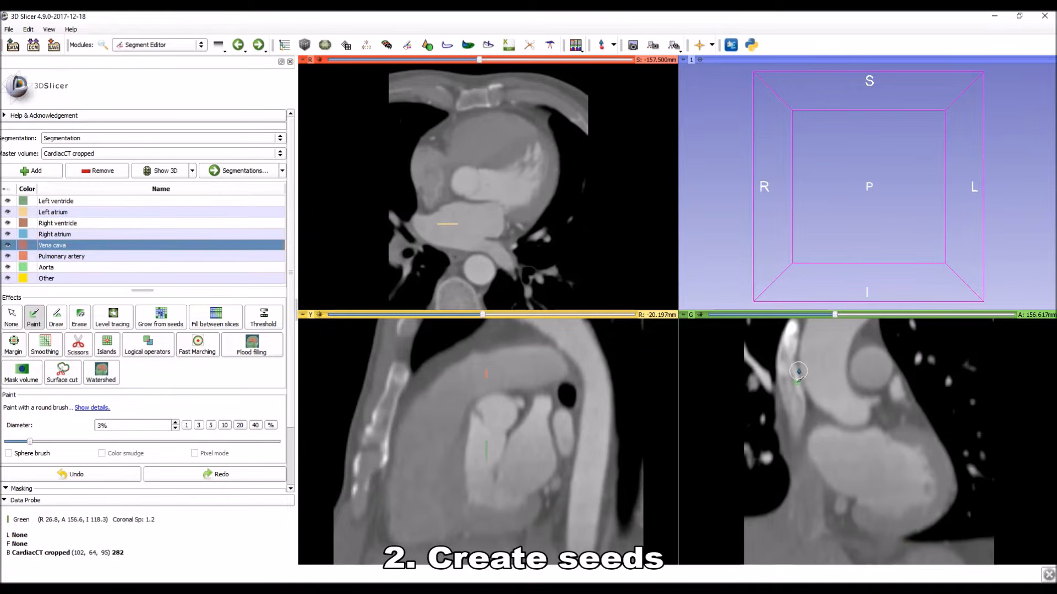
pyautogui.keyDown('ctrl'); pyautogui.scroll(1, 788, 390); pyautogui.keyUp('ctrl')
pyautogui.moveTo(786, 378); pyautogui.dragTo(792, 417, button='middle')
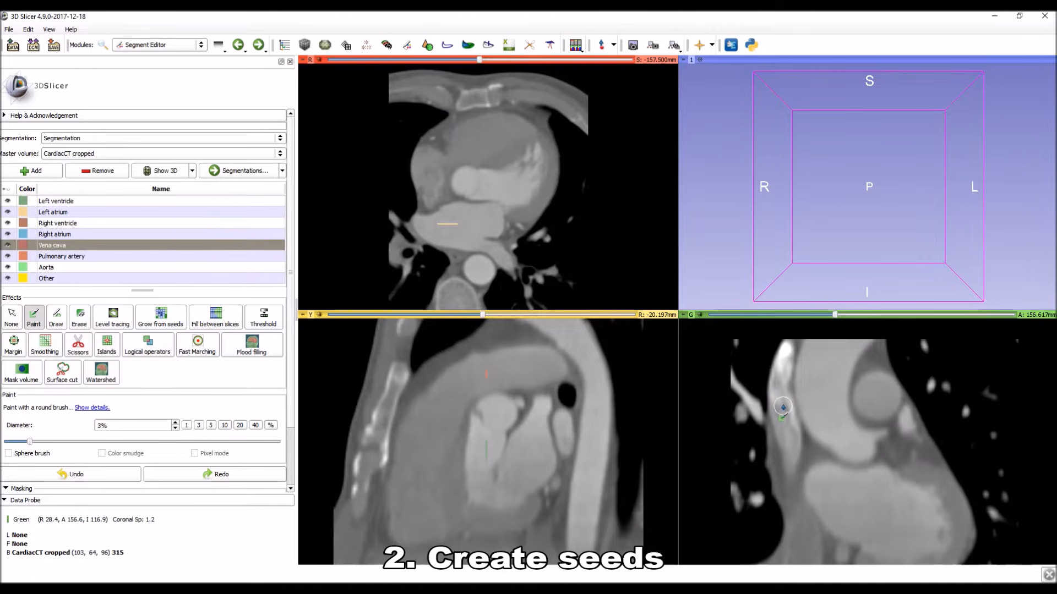
pyautogui.moveTo(783, 408); pyautogui.dragTo(788, 429)
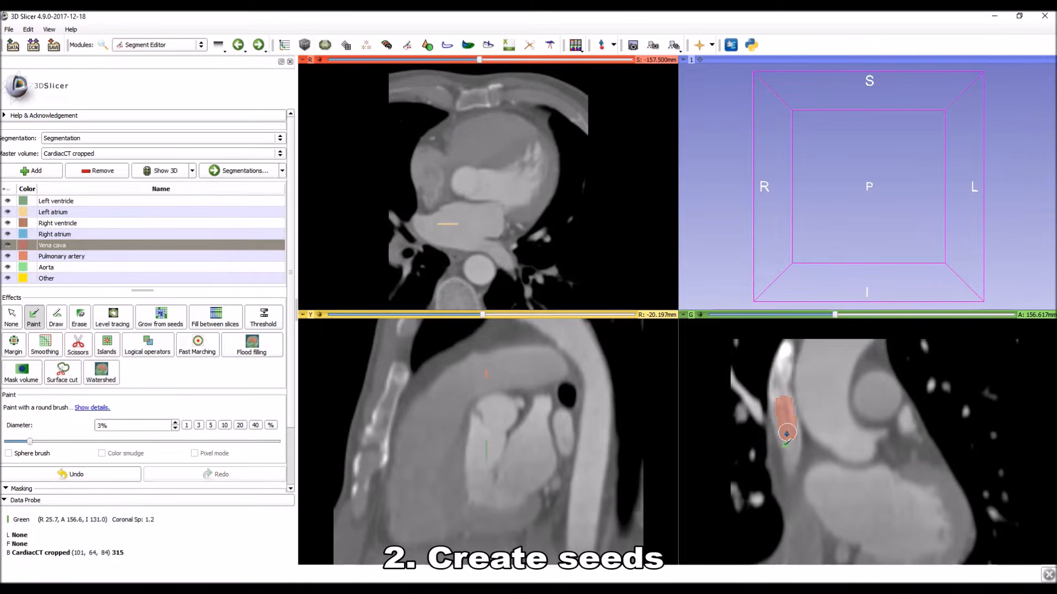
# Add a Vena cava seed dot to the lower vessel beneath the atrium on the coronal slice at A 151.617 mm.
pyautogui.keyDown('ctrl'); pyautogui.scroll(-1, 831, 421); pyautogui.keyUp('ctrl')
pyautogui.moveTo(831, 422); pyautogui.dragTo(839, 372, button='right')
pyautogui.moveTo(846, 451); pyautogui.dragTo(818, 406, button='middle')
pyautogui.moveTo(818, 405); pyautogui.dragTo(832, 456, button='right')
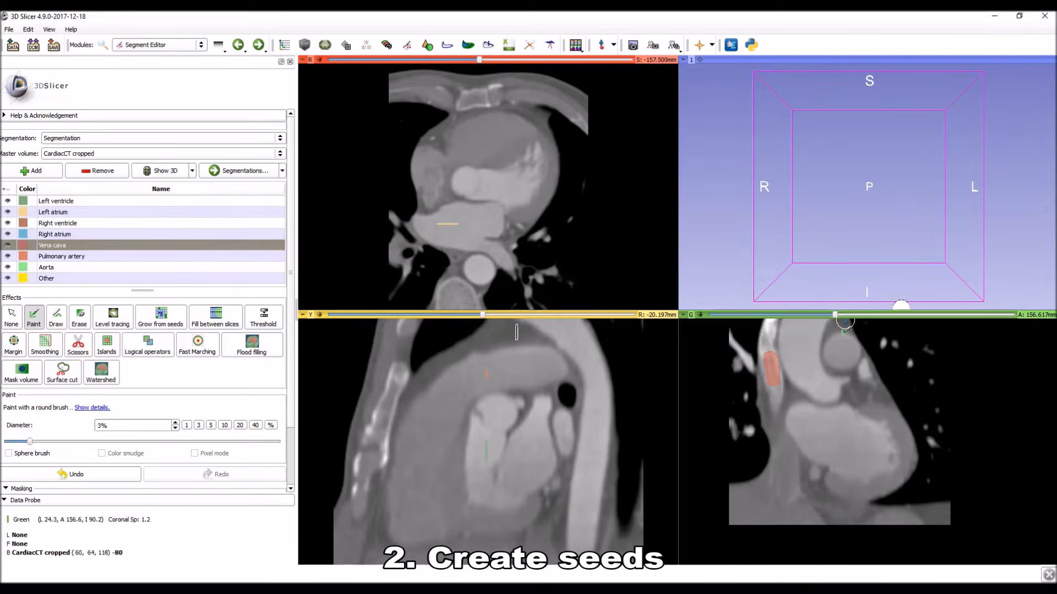
pyautogui.moveTo(834, 315); pyautogui.dragTo(826, 315)
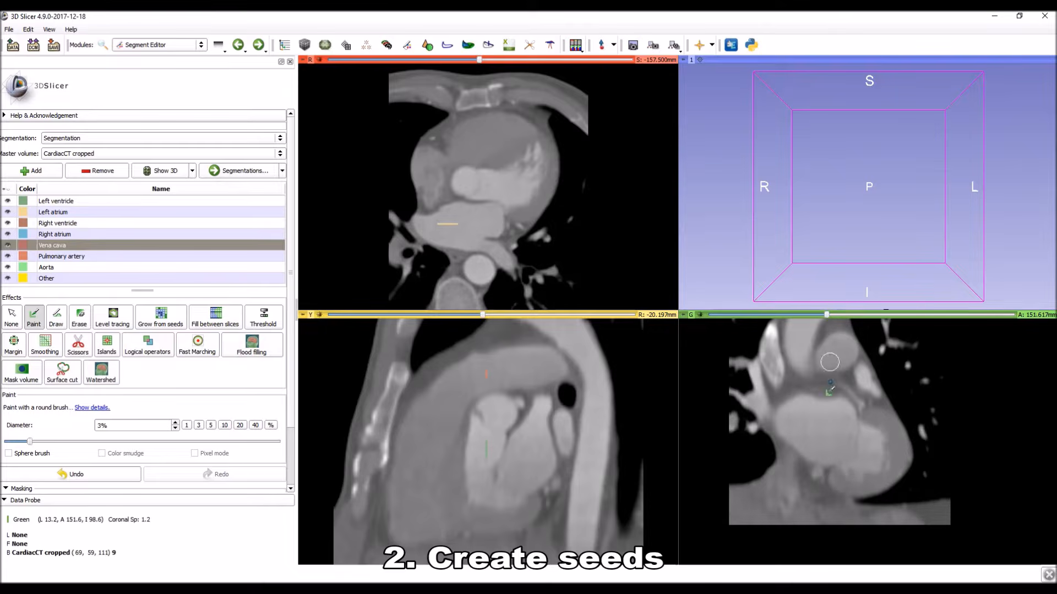
pyautogui.click(789, 484)
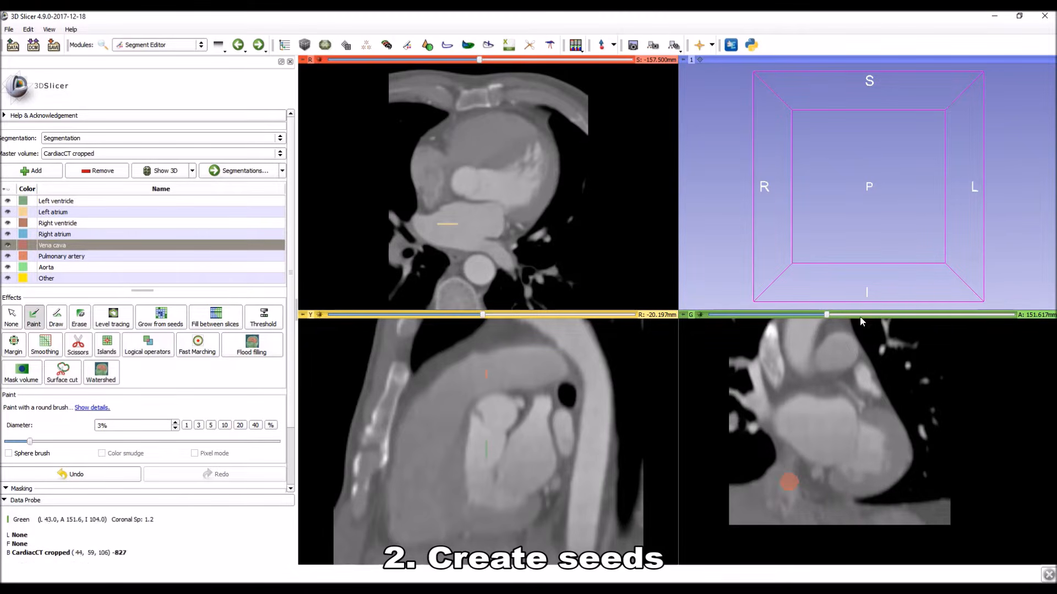
# Paint Other seeds beside, below and above the heart's outer border on the coronal slice at A 168.617 mm.
pyautogui.click(62, 279)
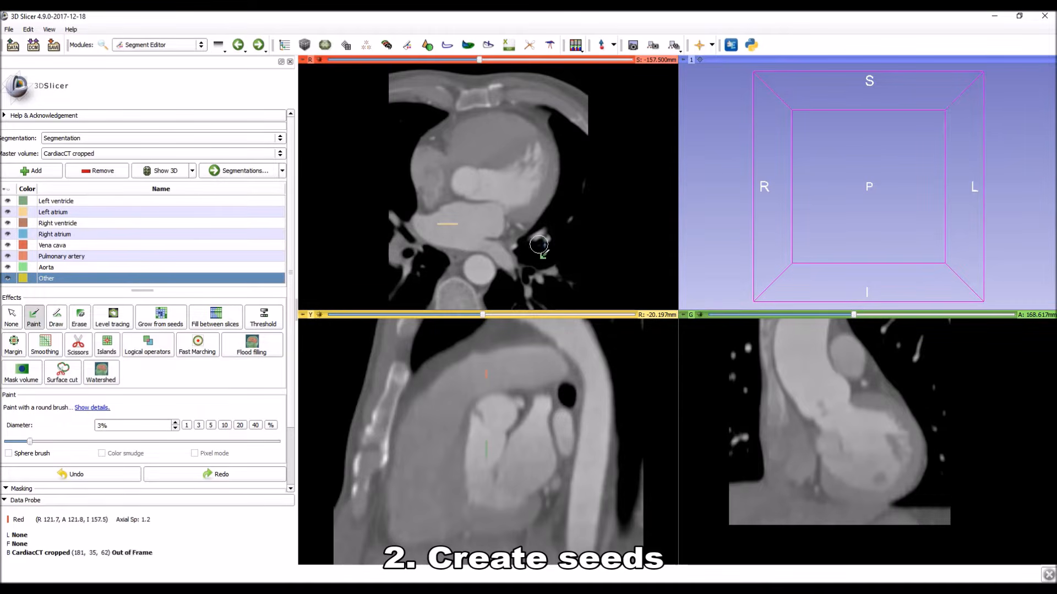
pyautogui.moveTo(746, 377); pyautogui.dragTo(745, 415)
pyautogui.moveTo(752, 483)
pyautogui.mouseDown()
pyautogui.moveTo(795, 513)
pyautogui.moveTo(922, 503)
pyautogui.mouseUp()
pyautogui.moveTo(930, 461); pyautogui.dragTo(925, 480)
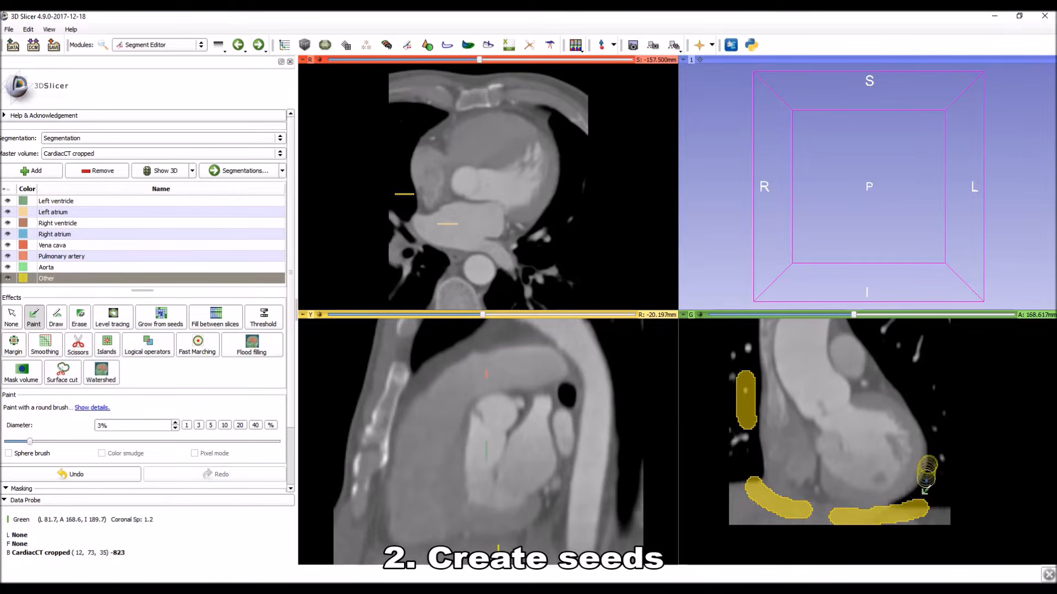
pyautogui.click(882, 377)
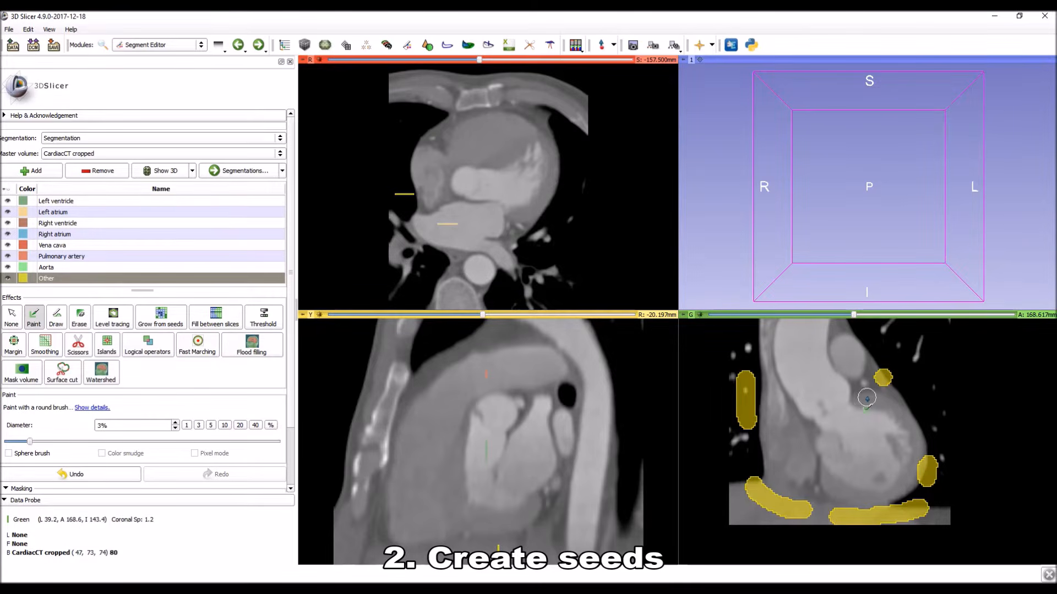
# Paint a tiny Other seed in the tissue between the pulmonary artery and the left ventricle on the coronal slice.
pyautogui.moveTo(845, 367); pyautogui.dragTo(860, 465, button='right')
pyautogui.moveTo(860, 355); pyautogui.dragTo(861, 426, button='right')
pyautogui.moveTo(854, 393); pyautogui.dragTo(836, 513, button='middle')
pyautogui.moveTo(830, 410); pyautogui.dragTo(824, 560, button='right')
pyautogui.moveTo(750, 377); pyautogui.dragTo(760, 401)
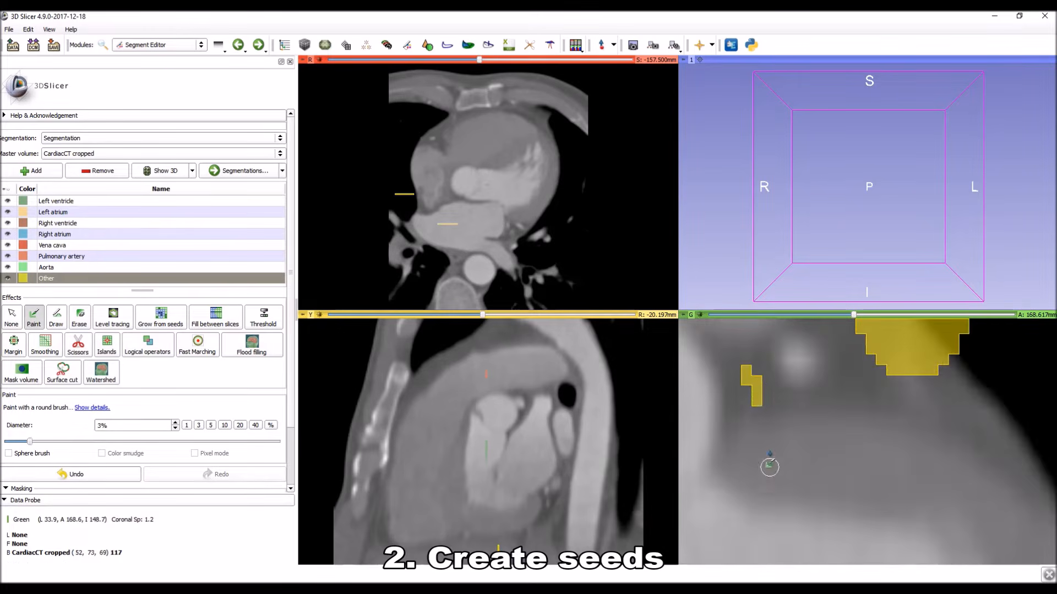
# Paint a small Other seed in the tissue between the aortic root and the right atrium on the coronal slice.
pyautogui.moveTo(770, 475); pyautogui.dragTo(835, 344, button='right')
pyautogui.moveTo(825, 467); pyautogui.dragTo(820, 342, button='right')
pyautogui.moveTo(794, 491); pyautogui.dragTo(824, 454, button='middle')
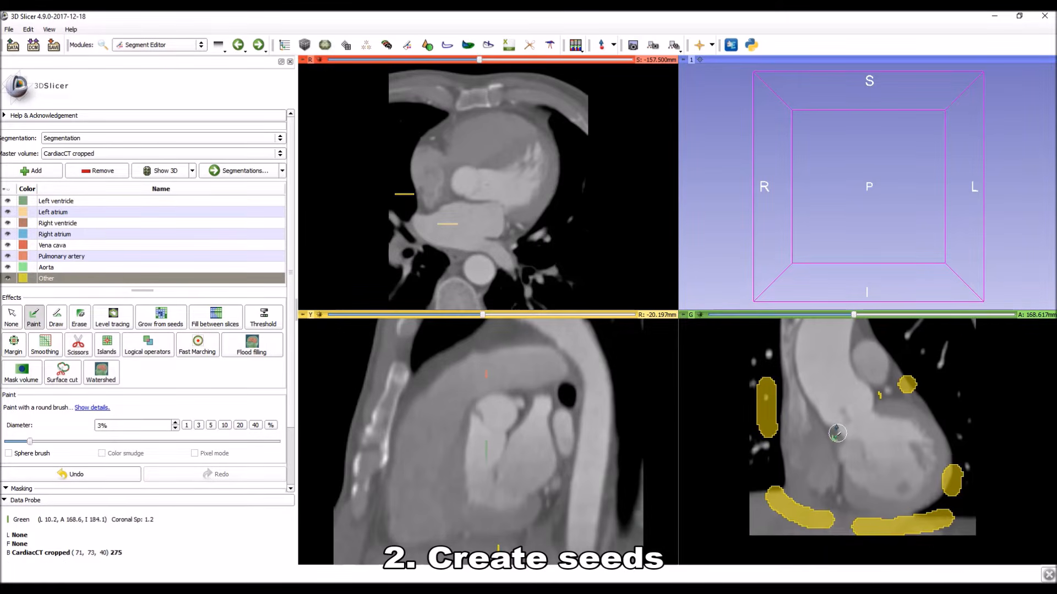
pyautogui.moveTo(837, 431); pyautogui.dragTo(826, 553, button='right')
pyautogui.moveTo(785, 394); pyautogui.dragTo(794, 487, button='right')
pyautogui.moveTo(765, 440); pyautogui.dragTo(833, 461, button='middle')
pyautogui.moveTo(803, 439); pyautogui.dragTo(817, 466)
pyautogui.moveTo(813, 497)
pyautogui.mouseDown(button='right')
pyautogui.moveTo(851, 449)
pyautogui.moveTo(858, 383)
pyautogui.mouseUp(button='right')
pyautogui.moveTo(873, 484); pyautogui.dragTo(859, 441, button='right')
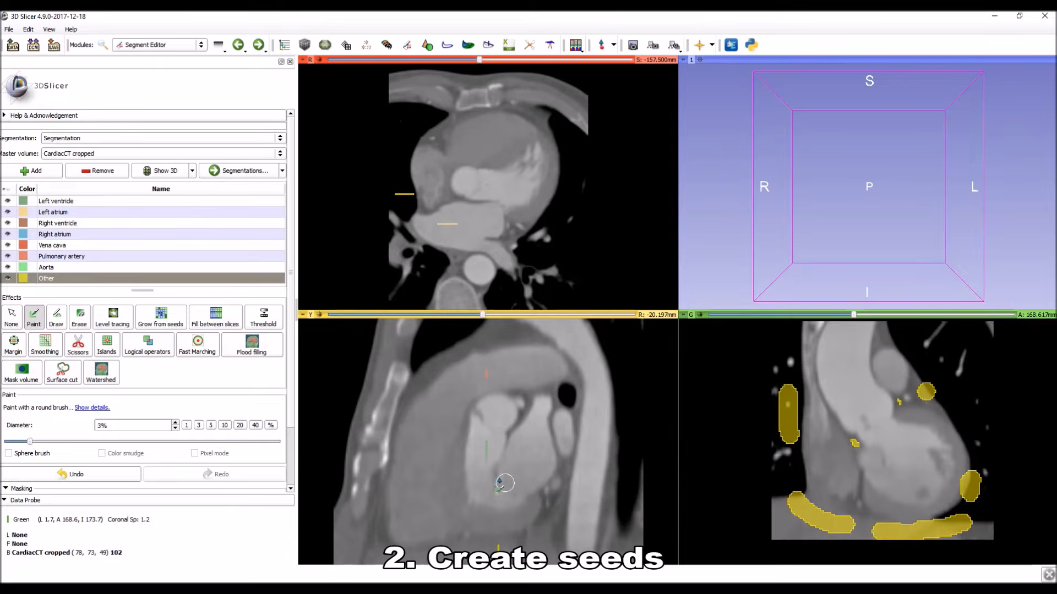
# Paint Other seeds above and below the heart, along the chest wall and behind the descending aorta on the sagittal slice.
pyautogui.moveTo(483, 333); pyautogui.dragTo(446, 348)
pyautogui.moveTo(483, 497); pyautogui.dragTo(517, 434, button='right')
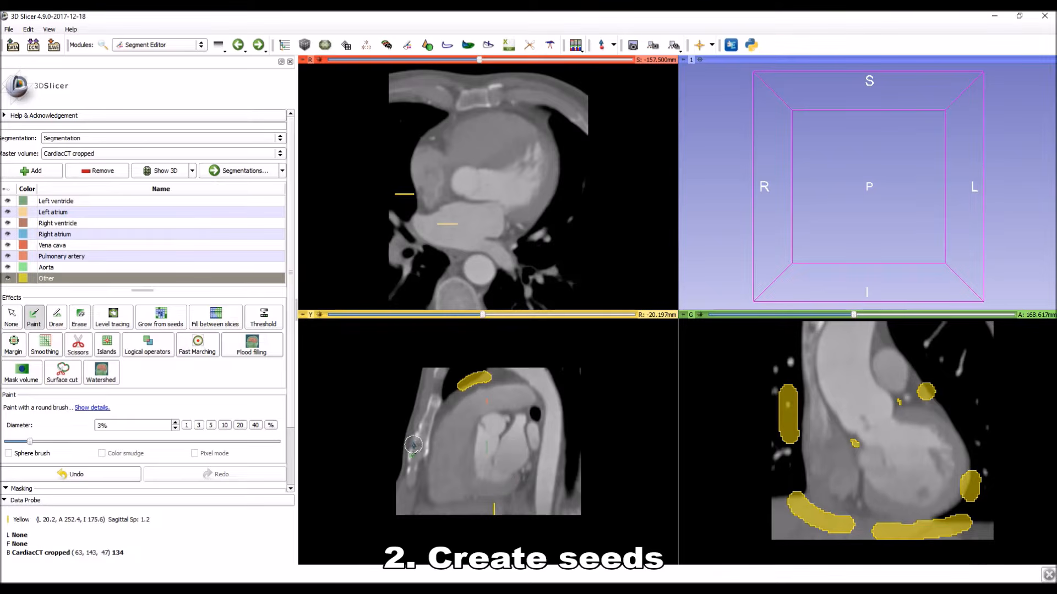
pyautogui.moveTo(420, 427); pyautogui.dragTo(410, 515)
pyautogui.moveTo(483, 517); pyautogui.dragTo(460, 523)
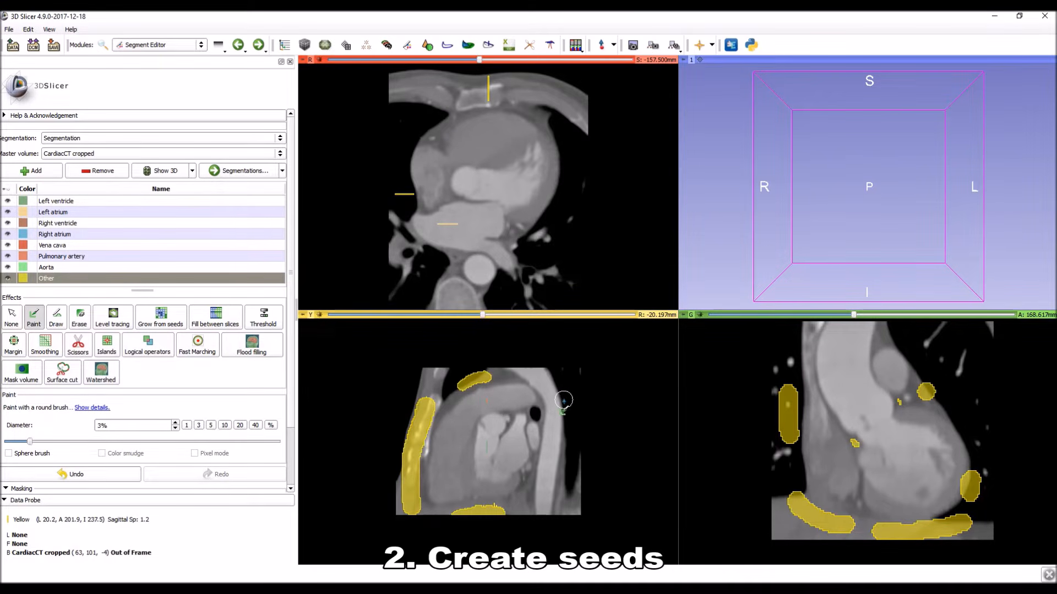
pyautogui.moveTo(575, 406); pyautogui.dragTo(575, 414)
pyautogui.moveTo(568, 480); pyautogui.dragTo(569, 506)
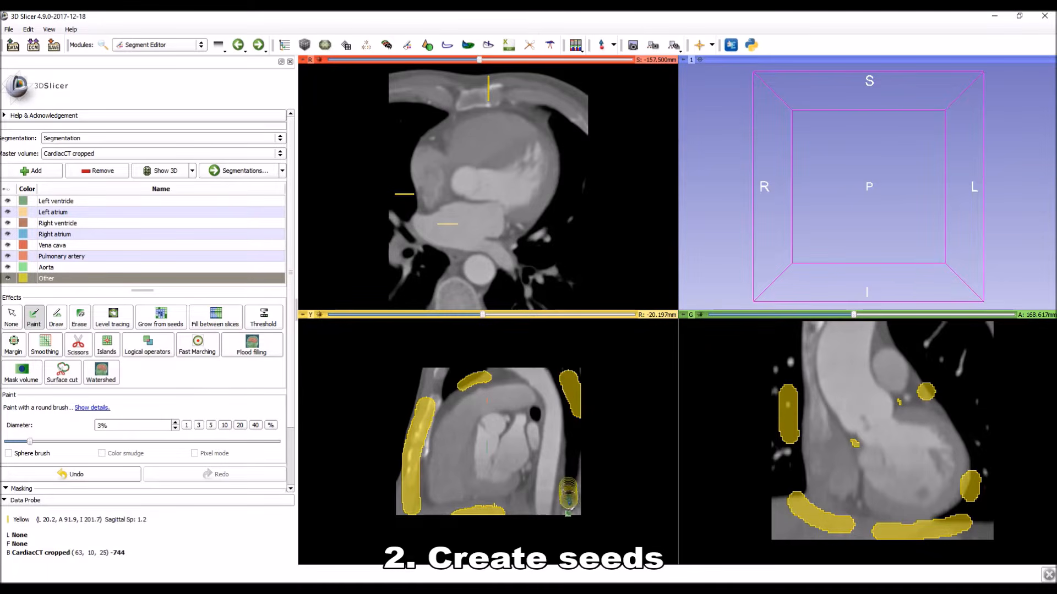
# Paint Other seeds along the chest wall, in the lung beside the left ventricle and at the spine on the axial slice.
pyautogui.moveTo(420, 130)
pyautogui.mouseDown()
pyautogui.moveTo(428, 127)
pyautogui.moveTo(410, 132)
pyautogui.mouseUp()
pyautogui.moveTo(486, 100)
pyautogui.mouseDown()
pyautogui.moveTo(451, 103)
pyautogui.moveTo(533, 105)
pyautogui.moveTo(559, 124)
pyautogui.mouseUp()
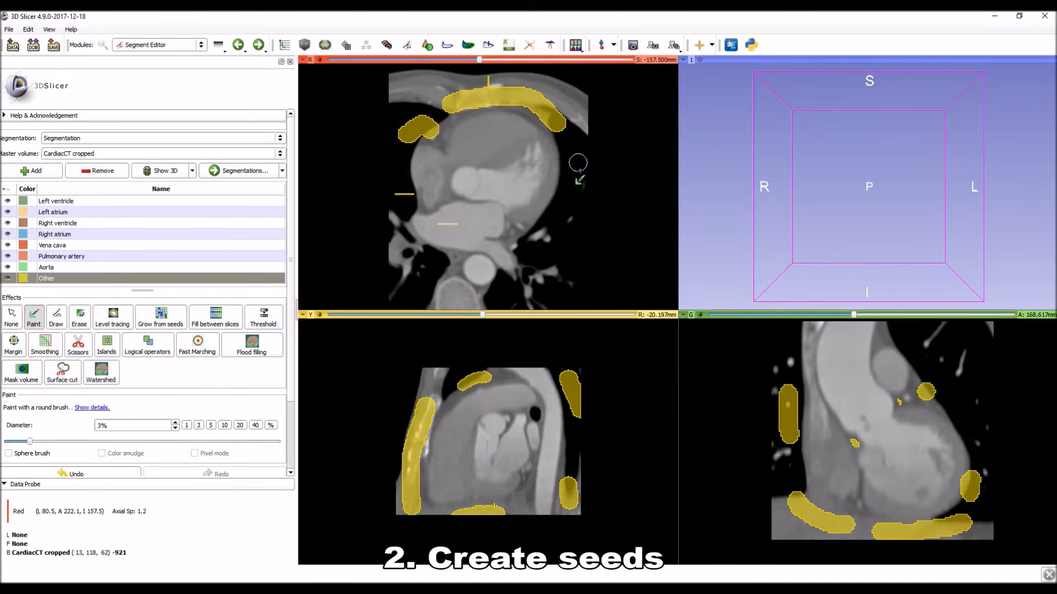
pyautogui.moveTo(565, 201); pyautogui.dragTo(573, 149)
pyautogui.moveTo(432, 263); pyautogui.dragTo(460, 304)
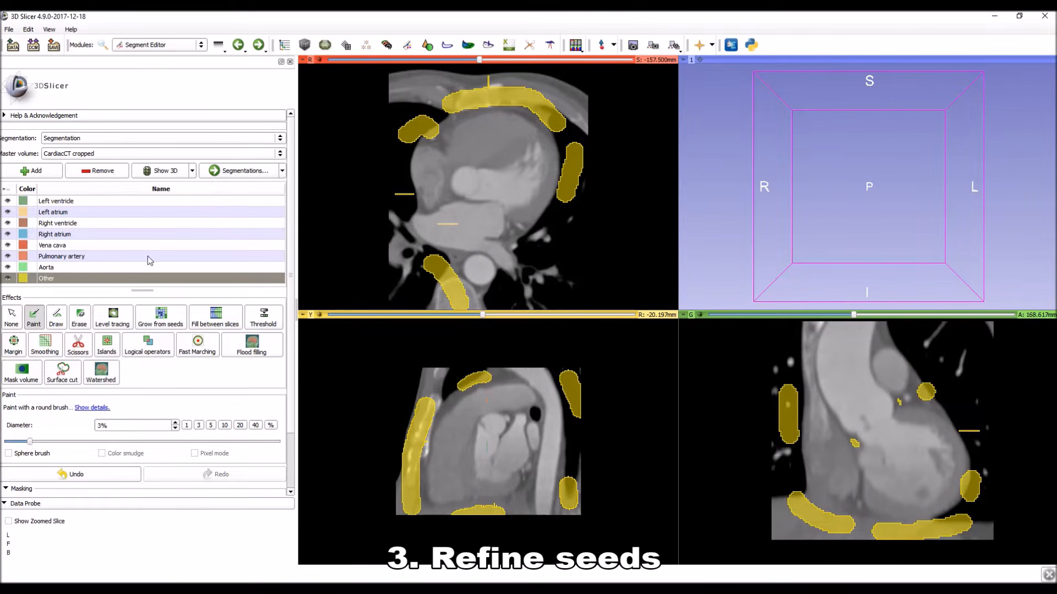
# Initialize Grow from seeds and review the previewed segments on axial slices down to S -173.363 mm.
pyautogui.click(160, 319)
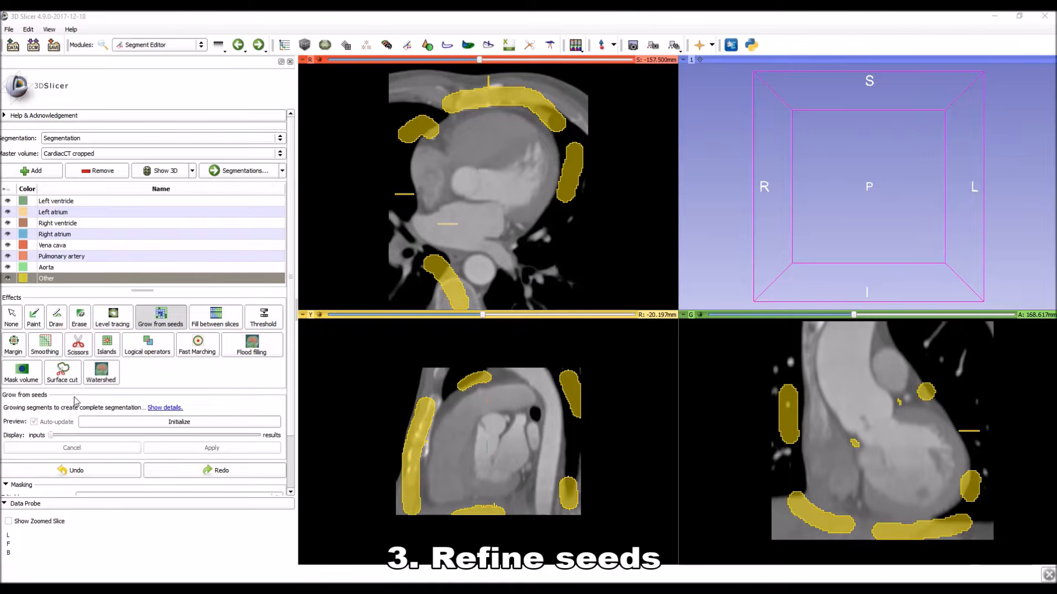
pyautogui.click(174, 422)
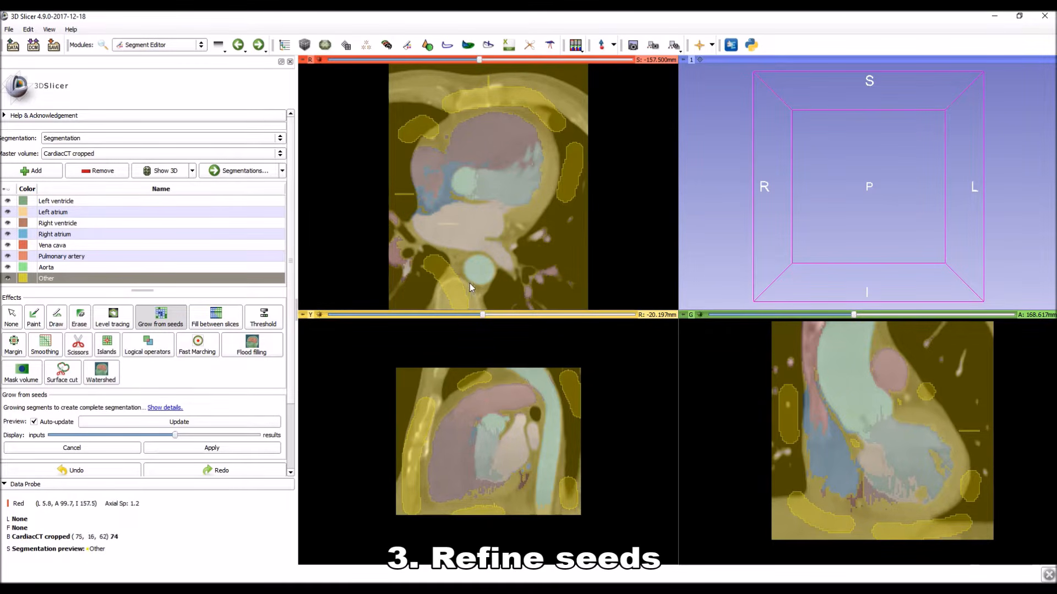
pyautogui.scroll(-8, 509, 181)
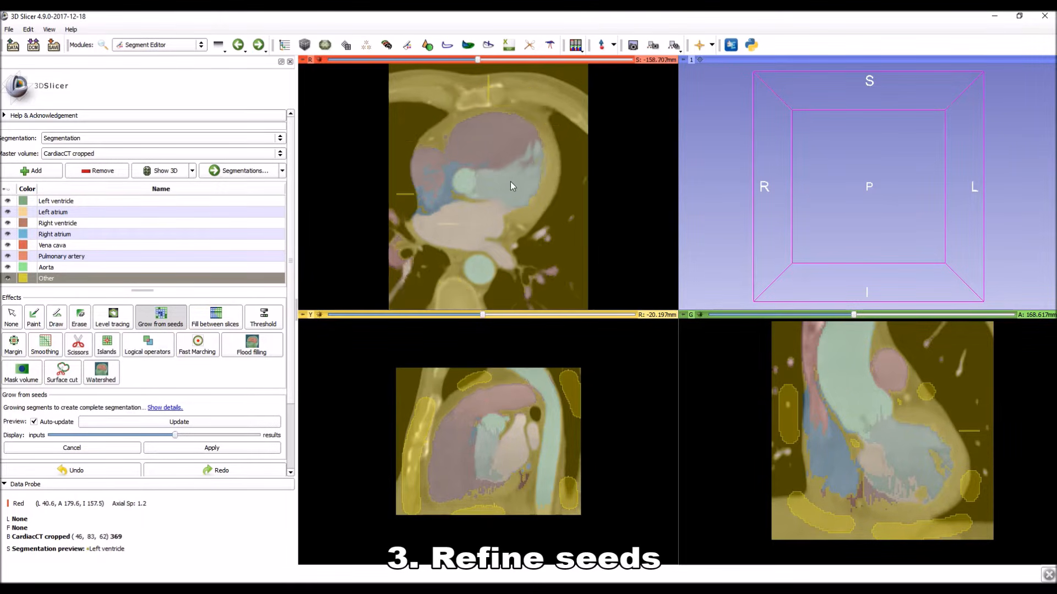
pyautogui.scroll(-1, 503, 184)
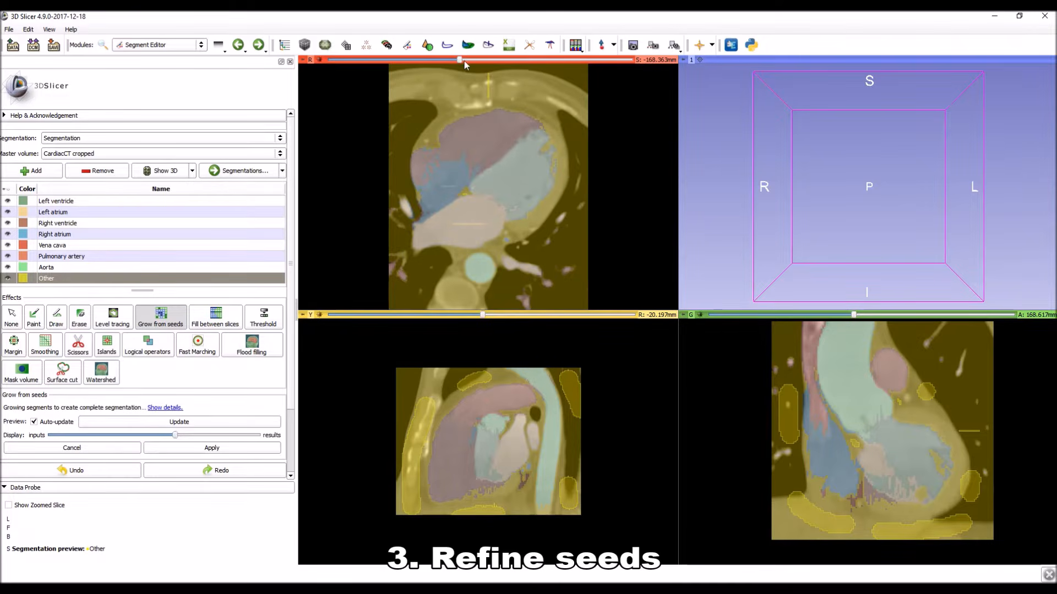
pyautogui.moveTo(461, 60)
pyautogui.mouseDown()
pyautogui.moveTo(474, 60)
pyautogui.moveTo(438, 65)
pyautogui.moveTo(450, 65)
pyautogui.mouseUp()
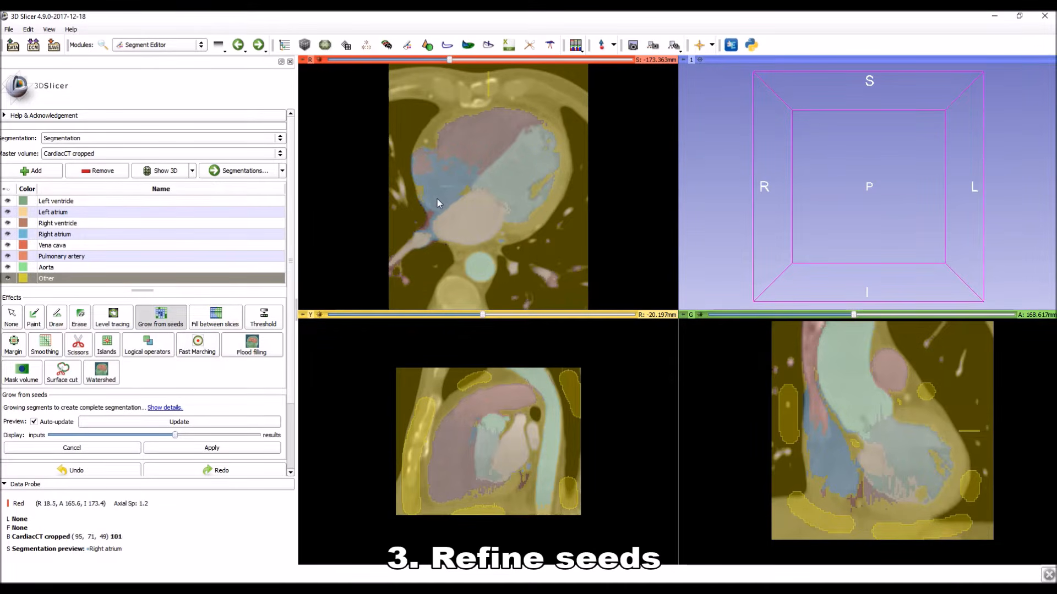
# Make Segmentation preview the active segmentation in the Segmentations module and show its closed surface in 3D.
pyautogui.click(253, 173)
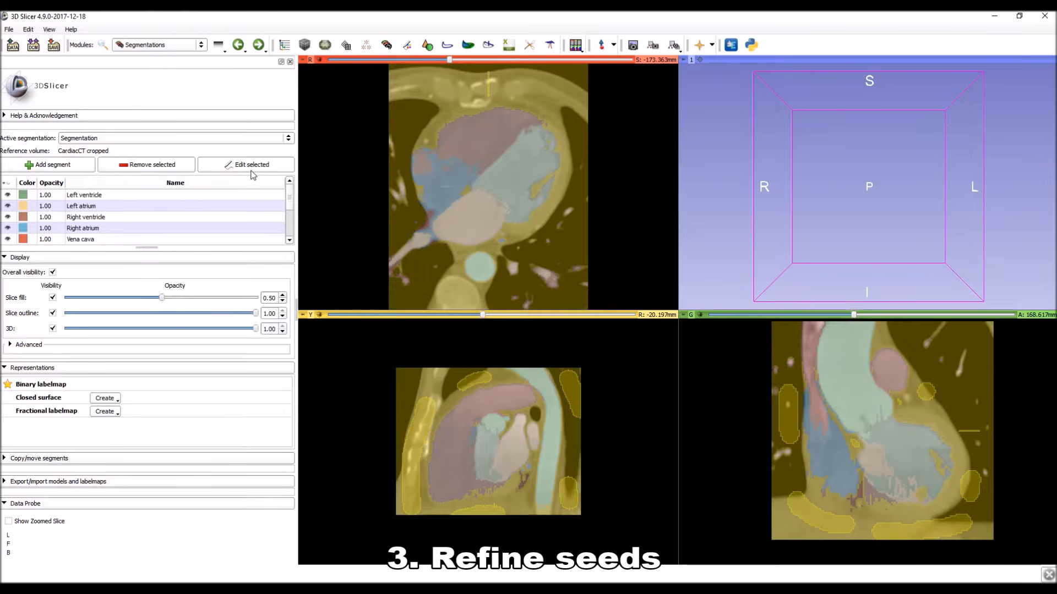
pyautogui.click(136, 139)
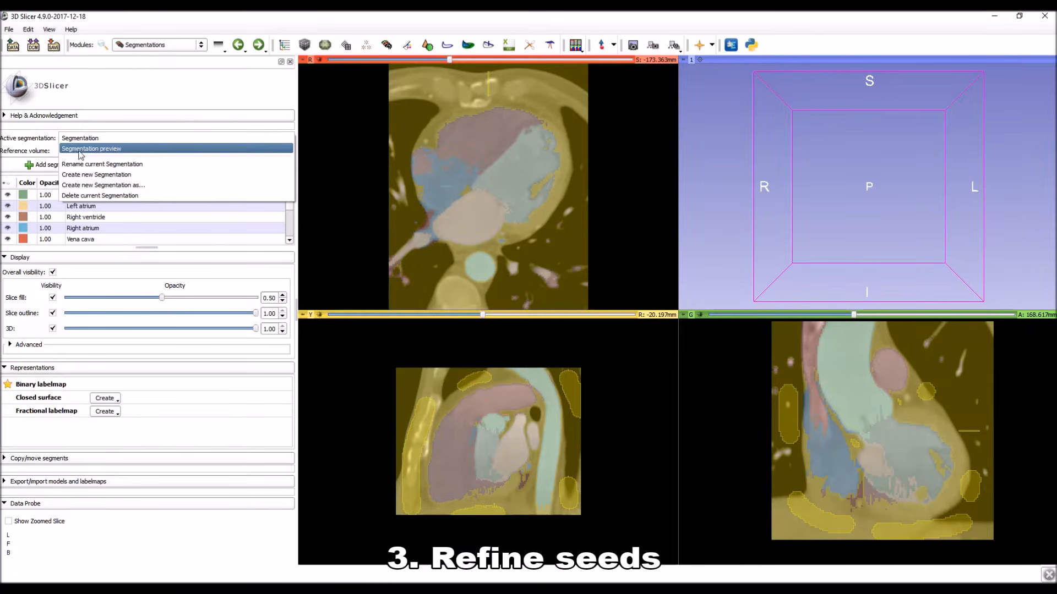
pyautogui.click(128, 150)
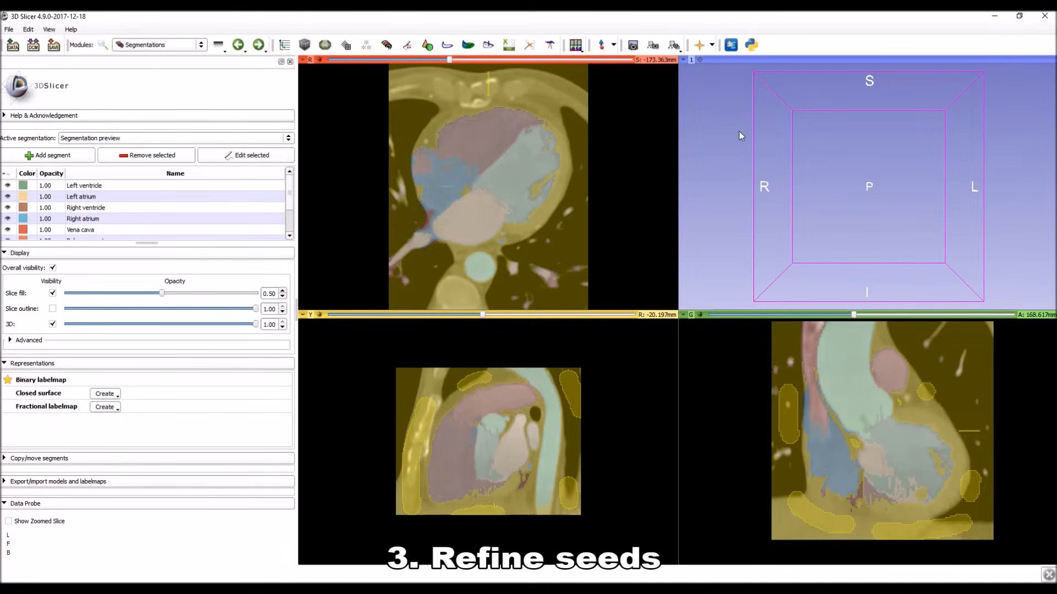
pyautogui.click(700, 60)
pyautogui.moveTo(742, 141); pyautogui.dragTo(794, 178)
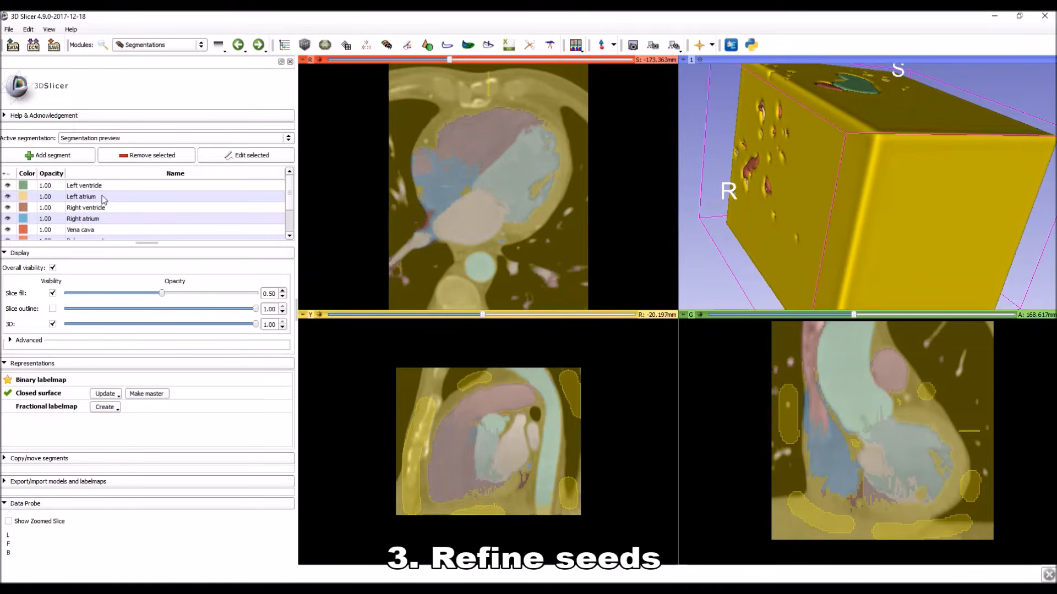
# Hide the Other segment of the preview to expose the heart model in 3D.
pyautogui.scroll(-2, 102, 212)
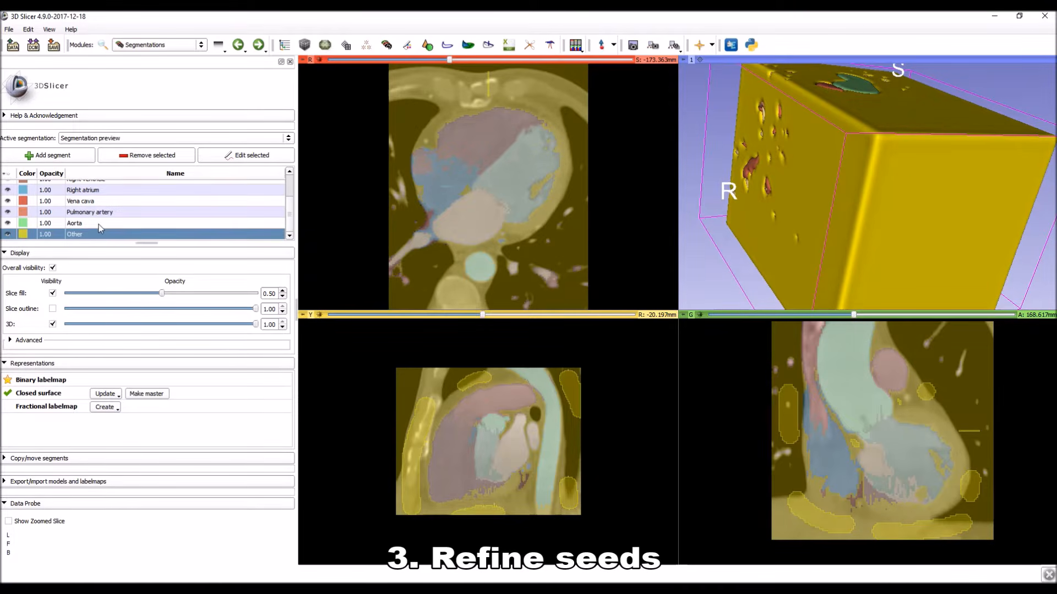
pyautogui.click(9, 235)
pyautogui.moveTo(952, 176); pyautogui.dragTo(753, 185)
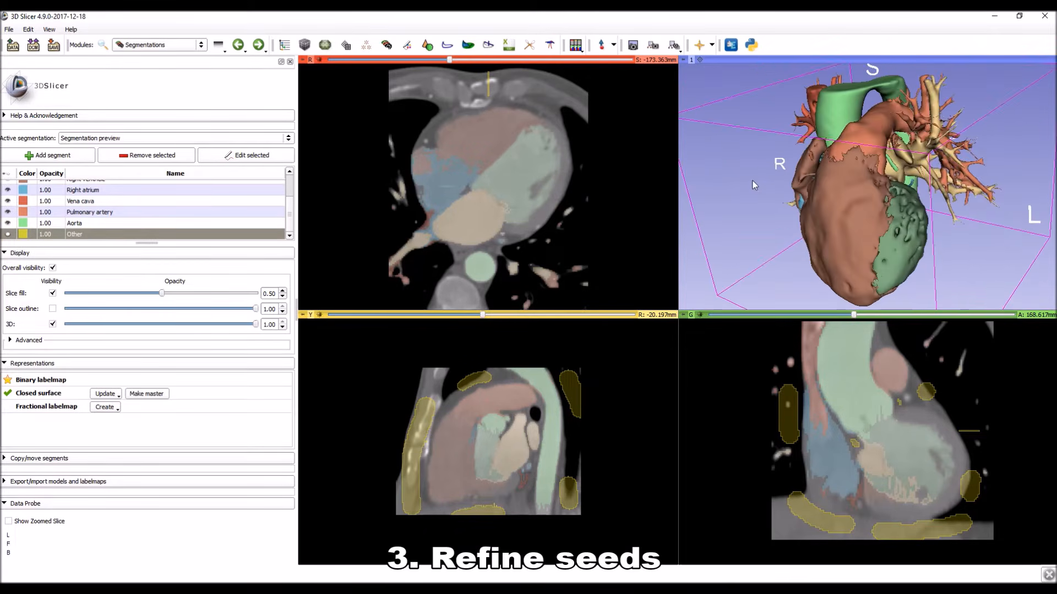
# Turn on the crosshair and place it on the brown region beside the right atrium in 3D to locate it in the slices.
pyautogui.moveTo(818, 196); pyautogui.dragTo(904, 226)
pyautogui.moveTo(815, 200); pyautogui.dragTo(840, 205)
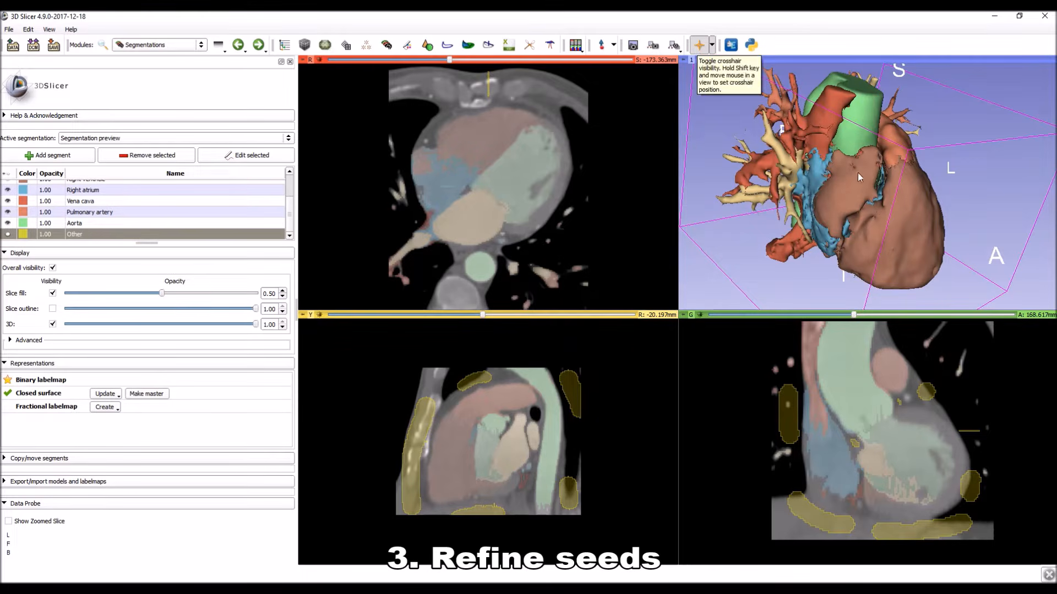
pyautogui.press('shift')
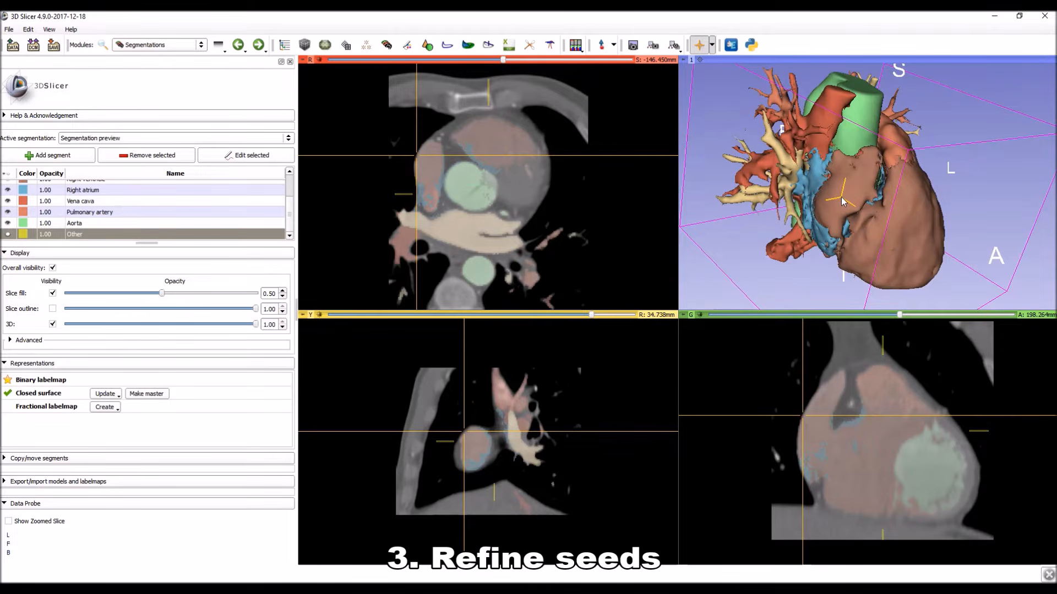
# Return to the Segment Editor and paint a Right atrium seed in the brown-labelled part of the atrium on the S -146.450 mm axial slice.
pyautogui.moveTo(860, 223)
pyautogui.mouseDown()
pyautogui.moveTo(920, 226)
pyautogui.moveTo(889, 235)
pyautogui.moveTo(855, 209)
pyautogui.mouseUp()
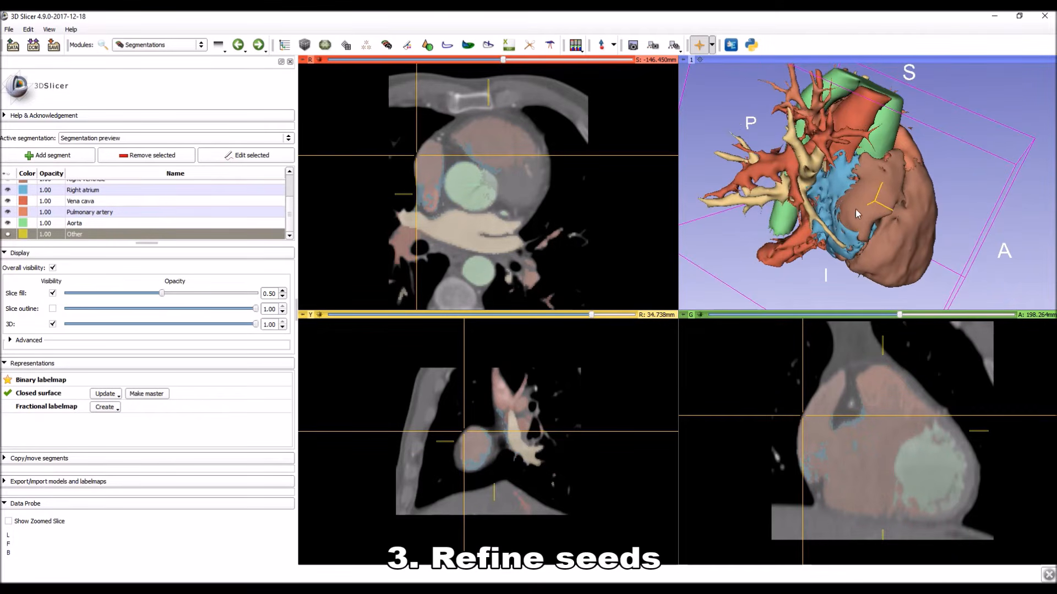
pyautogui.click(237, 46)
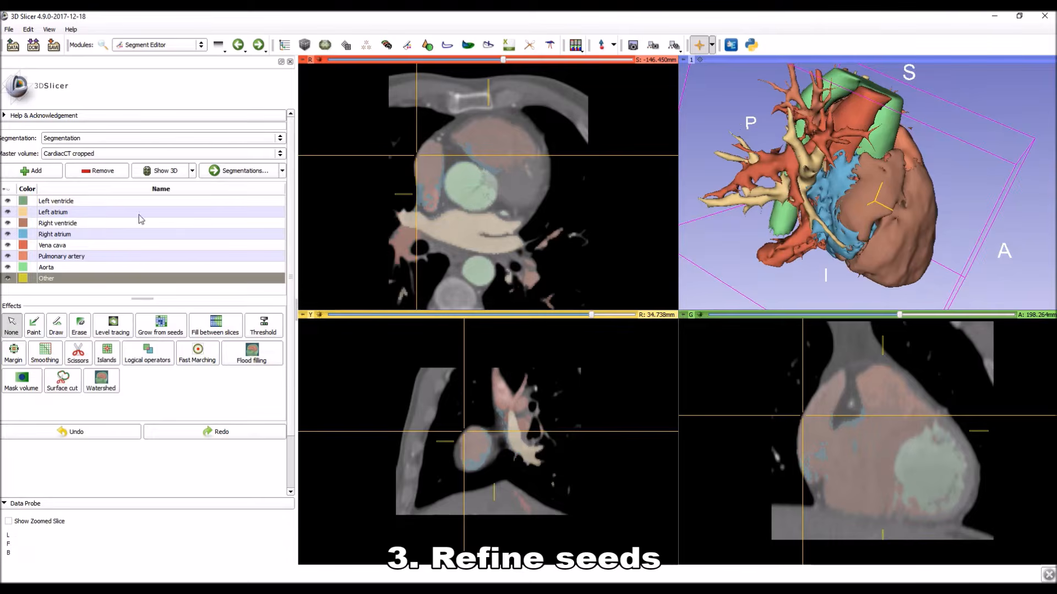
pyautogui.click(69, 236)
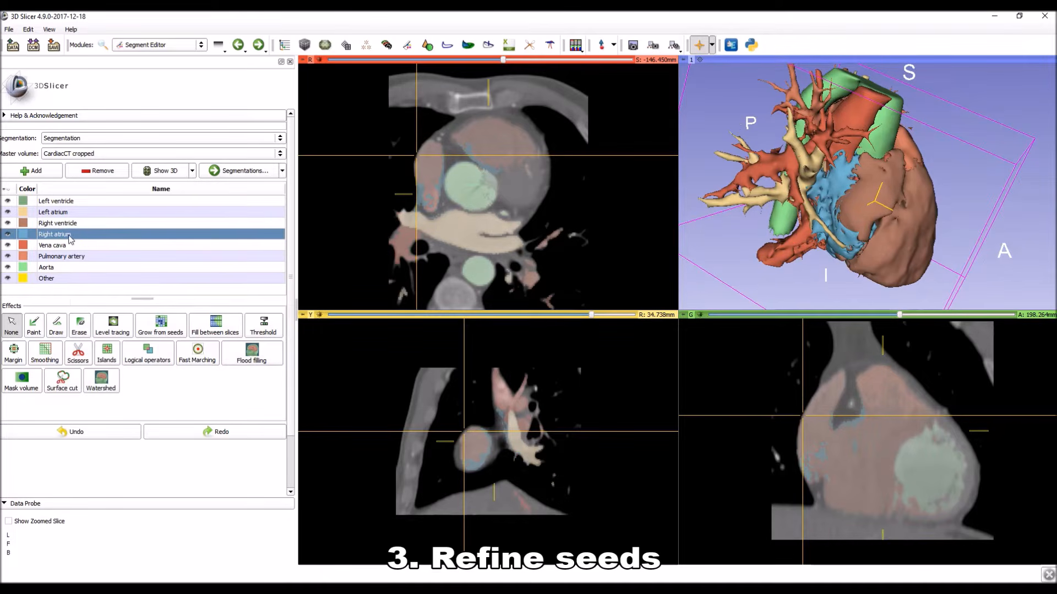
pyautogui.click(34, 326)
pyautogui.click(427, 164)
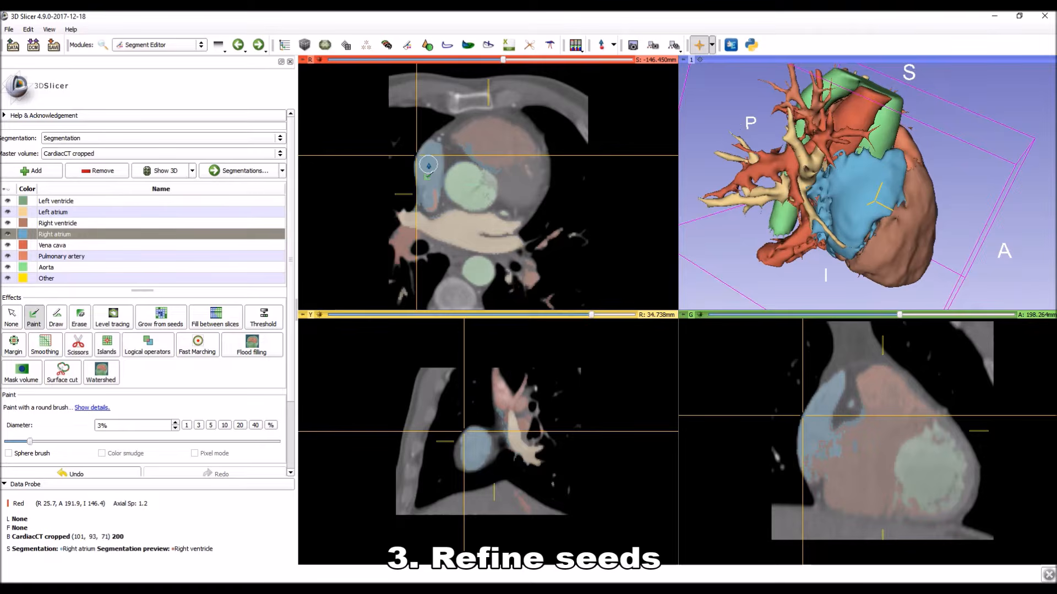
# Paint more Right atrium seeds toward the posterior end of the chamber on the same axial slice with the 3% brush.
pyautogui.moveTo(430, 198); pyautogui.dragTo(428, 202)
pyautogui.moveTo(434, 173); pyautogui.dragTo(445, 237, button='right')
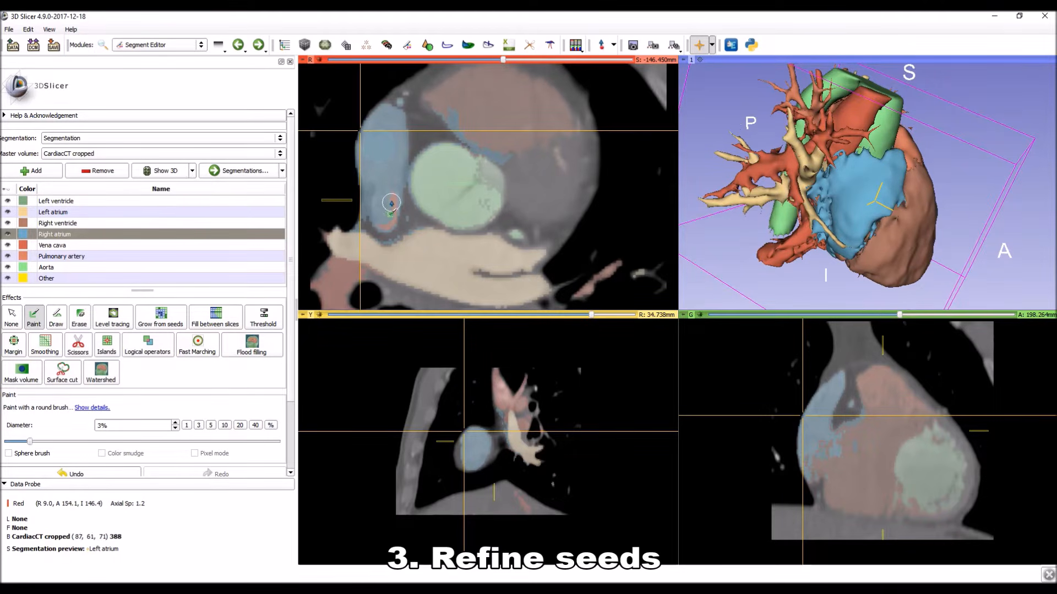
pyautogui.click(388, 199)
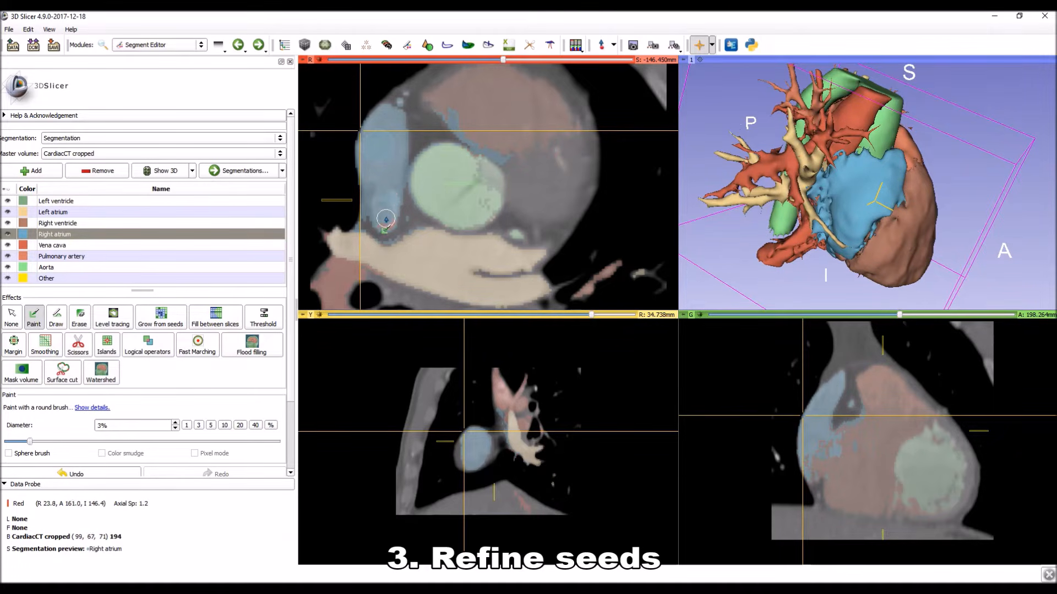
pyautogui.click(384, 187)
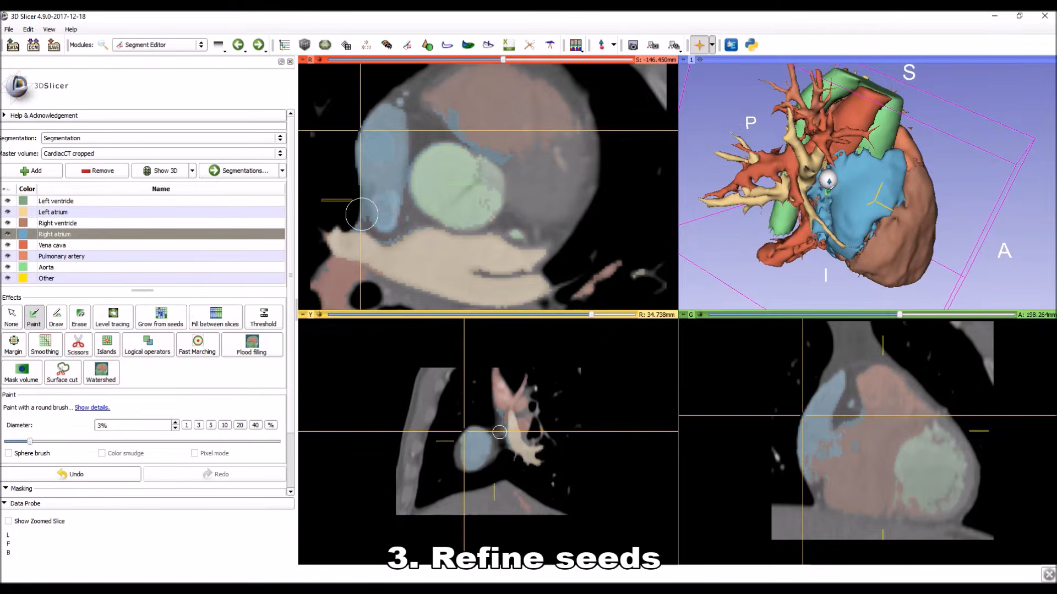
pyautogui.press('Escape')
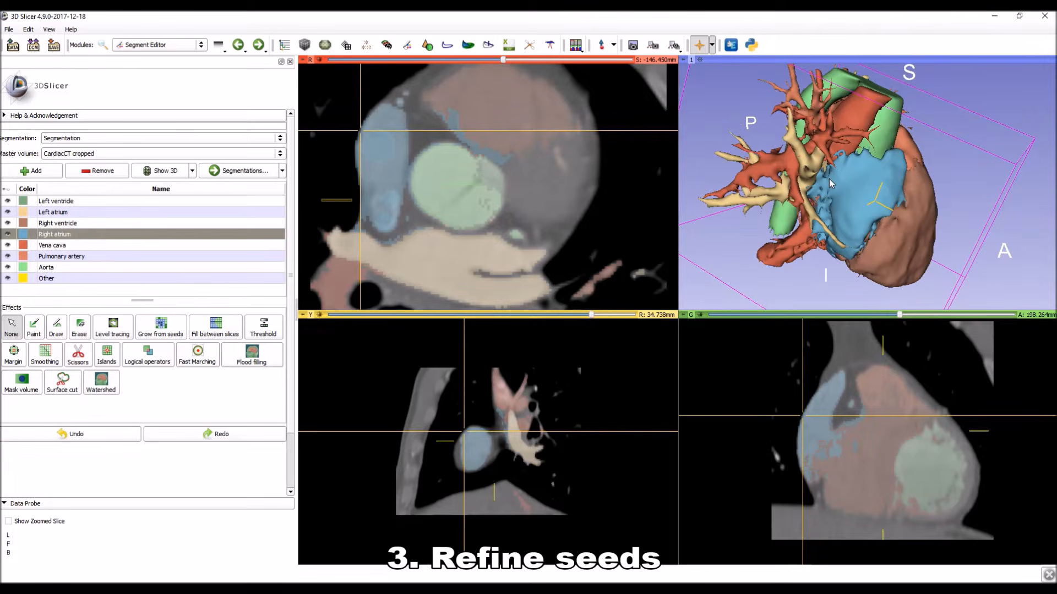
# Inspect the underside of the right atrium in 3D and place the crosshair on the brown patch at its lower edge.
pyautogui.moveTo(882, 184)
pyautogui.mouseDown()
pyautogui.moveTo(760, 187)
pyautogui.moveTo(962, 172)
pyautogui.moveTo(623, 207)
pyautogui.moveTo(872, 188)
pyautogui.mouseUp()
pyautogui.press('space')
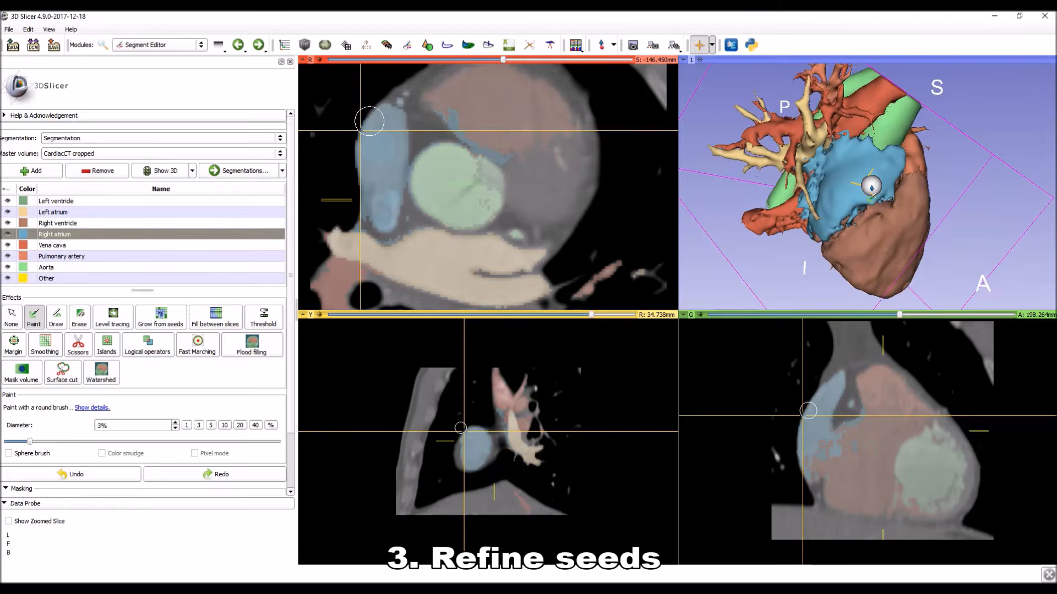
pyautogui.press('space')
pyautogui.moveTo(871, 190); pyautogui.dragTo(906, 224)
pyautogui.moveTo(800, 221); pyautogui.dragTo(933, 167)
pyautogui.moveTo(871, 181); pyautogui.dragTo(843, 202)
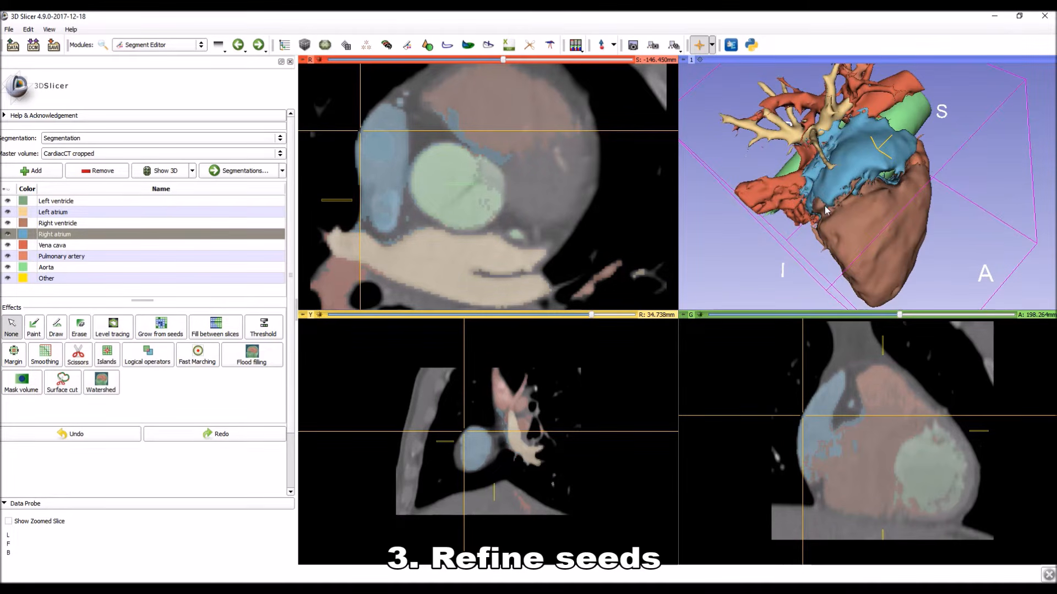
pyautogui.press('shift')
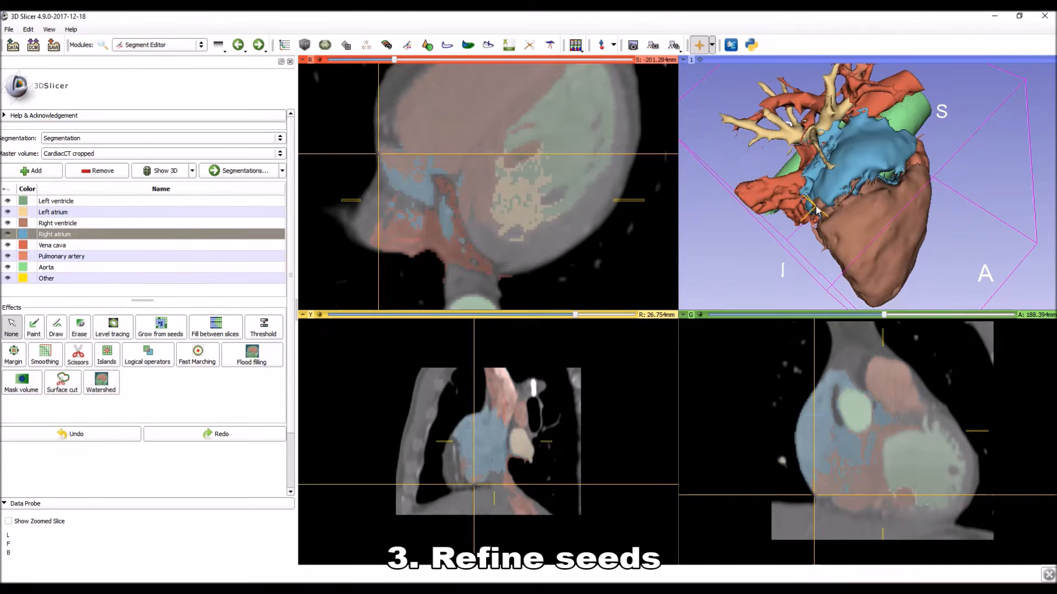
# Paint a Right atrium seed over the brown patches along the lower anterior edge of the atrium on the R 26.754 mm sagittal slice.
pyautogui.keyDown('ctrl'); pyautogui.scroll(5, 520, 520); pyautogui.keyUp('ctrl')
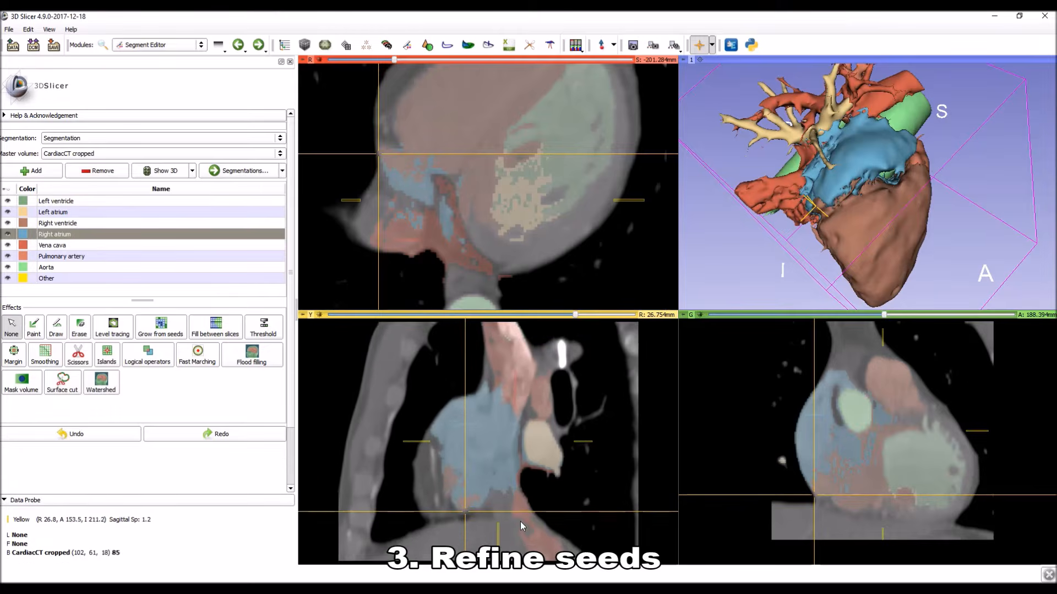
pyautogui.keyDown('ctrl'); pyautogui.scroll(4, 523, 495); pyautogui.keyUp('ctrl')
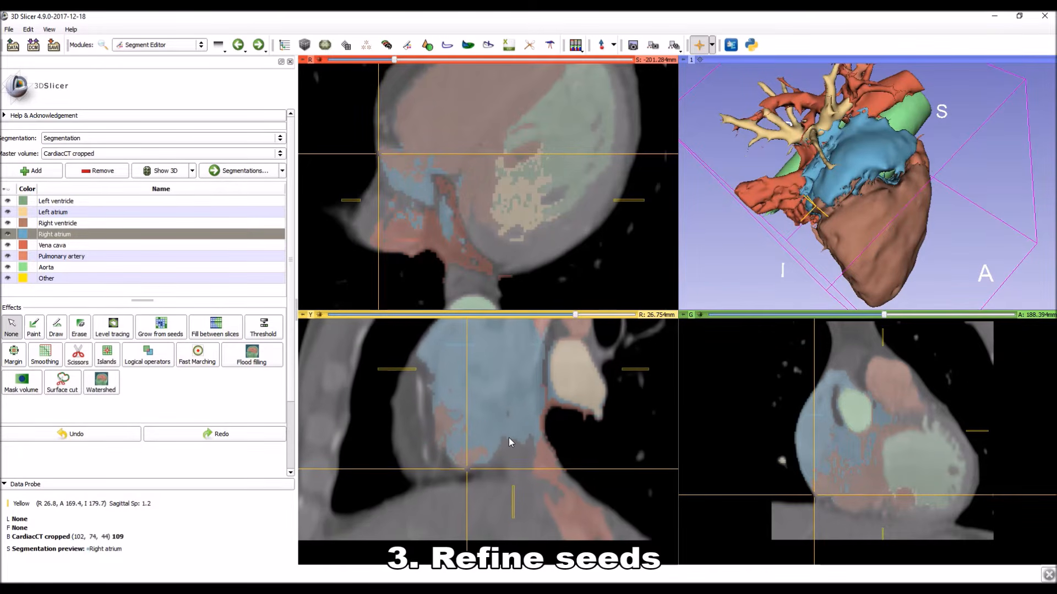
pyautogui.keyDown('ctrl'); pyautogui.scroll(2, 487, 452); pyautogui.keyUp('ctrl')
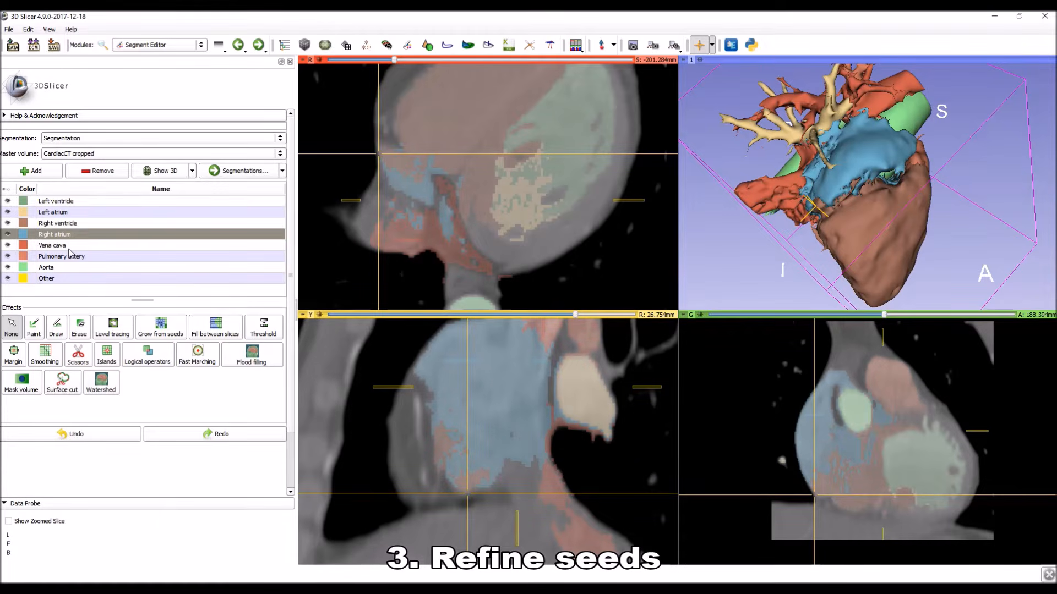
pyautogui.click(33, 325)
pyautogui.moveTo(469, 477); pyautogui.dragTo(448, 444)
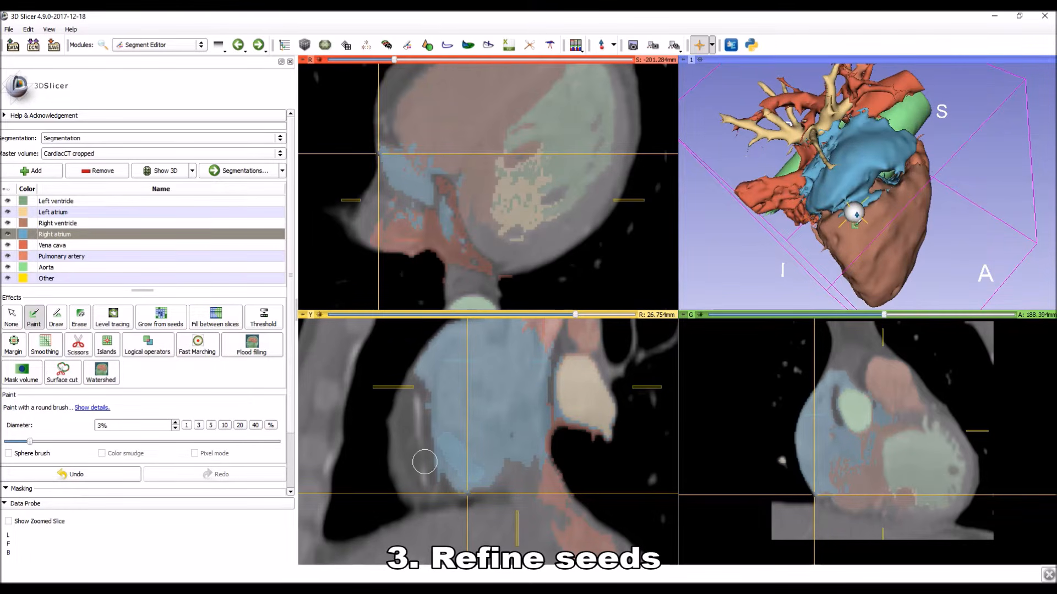
# Locate the atrium-ventricle border in the slices and paint a Right ventricle seed along it on the S -184.619 mm axial slice.
pyautogui.press('shift')
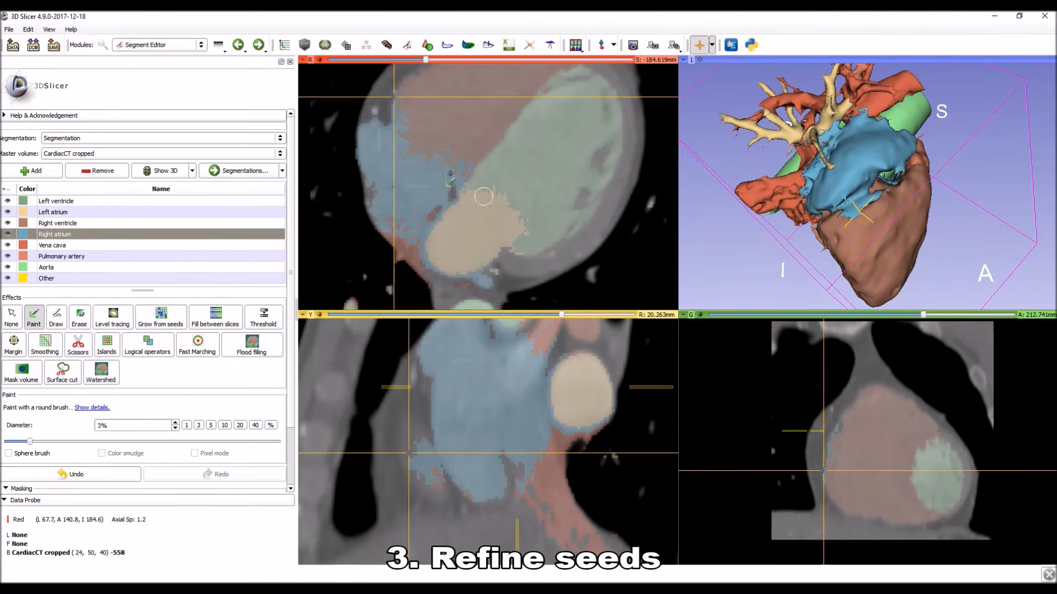
pyautogui.click(74, 221)
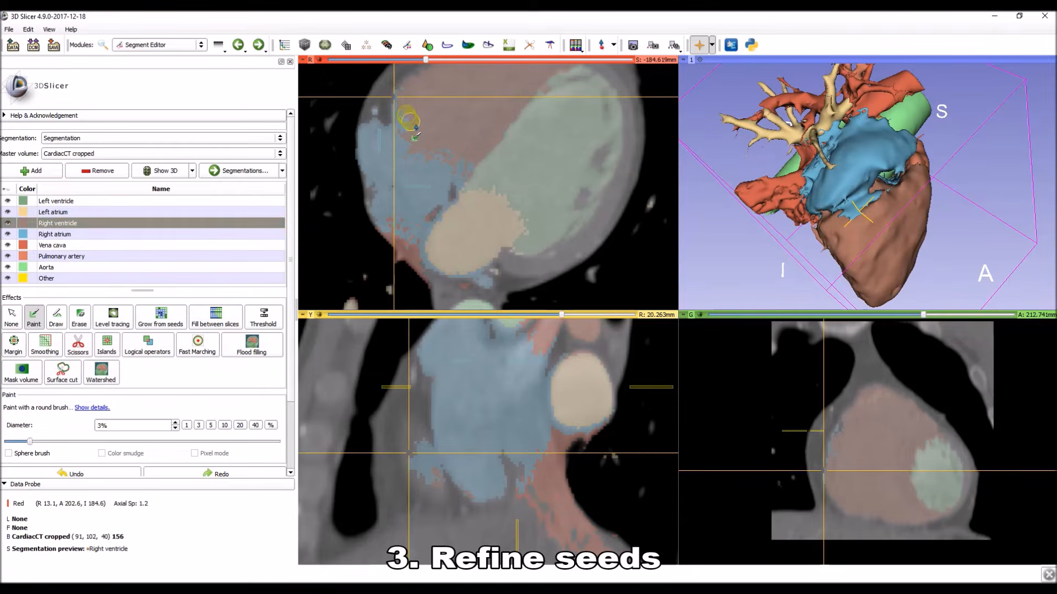
pyautogui.click(452, 145)
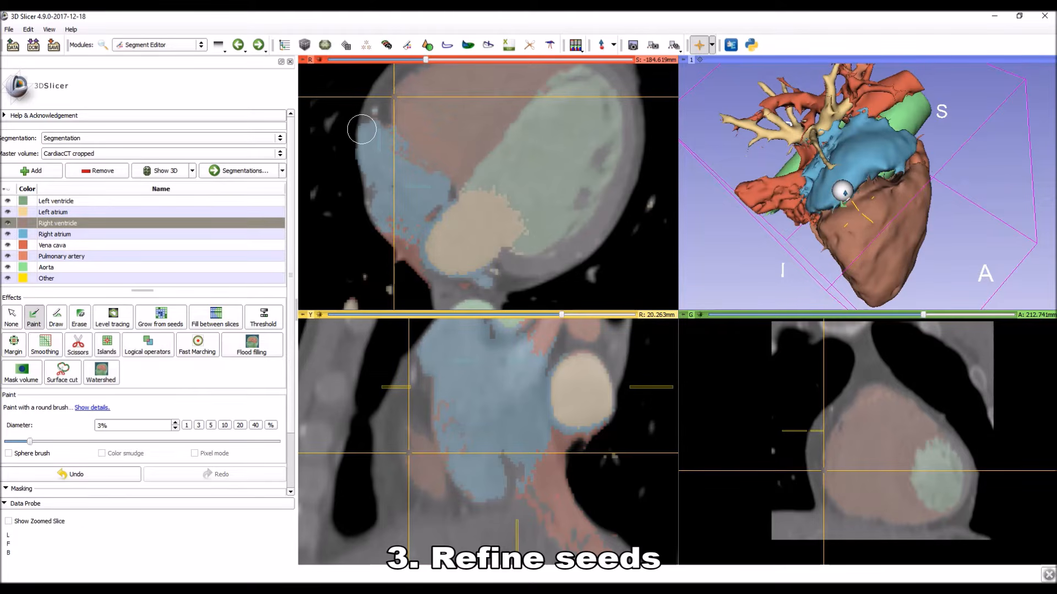
pyautogui.press('Escape')
# View the ventricles from the front left in 3D and increase the CT image contrast to distinguish muscle from blood.
pyautogui.moveTo(924, 191)
pyautogui.mouseDown()
pyautogui.moveTo(761, 203)
pyautogui.moveTo(816, 206)
pyautogui.moveTo(798, 164)
pyautogui.moveTo(758, 152)
pyautogui.moveTo(763, 87)
pyautogui.moveTo(776, 133)
pyautogui.moveTo(807, 159)
pyautogui.moveTo(847, 110)
pyautogui.moveTo(831, 77)
pyautogui.mouseUp()
pyautogui.moveTo(867, 144); pyautogui.dragTo(878, 251)
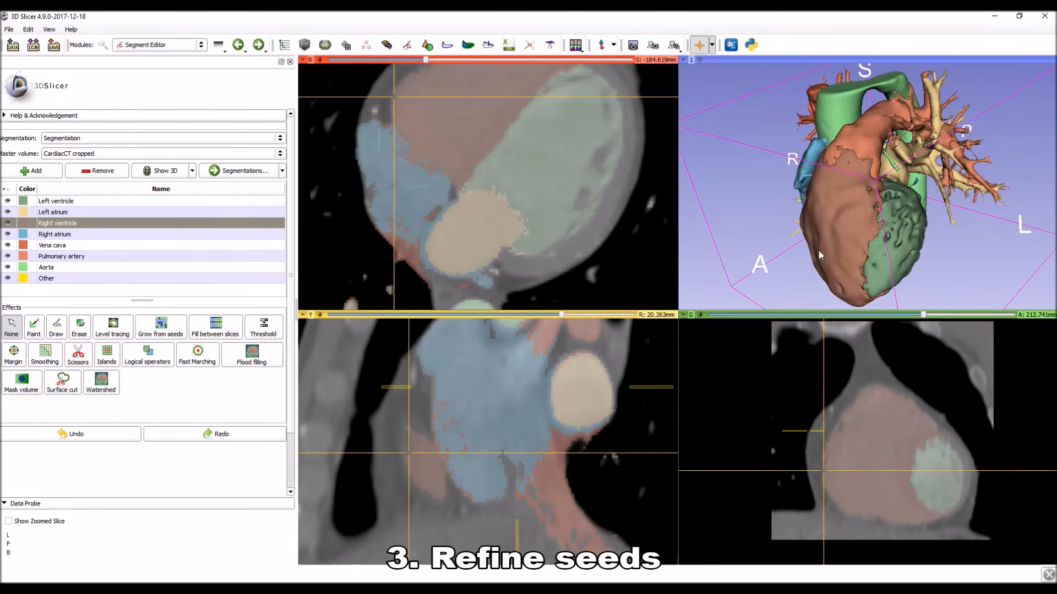
pyautogui.moveTo(851, 244); pyautogui.dragTo(833, 251)
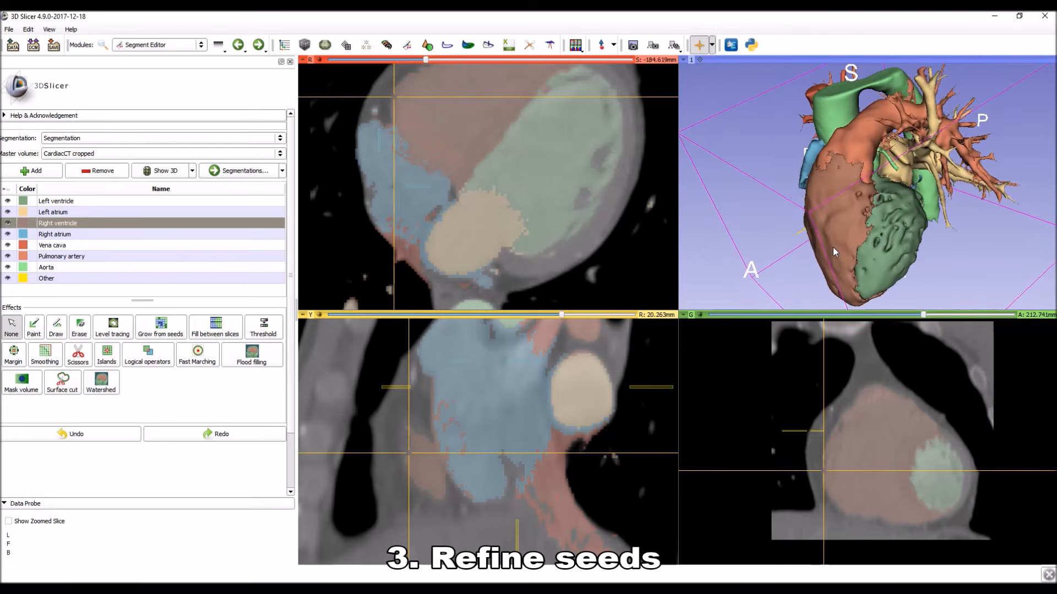
pyautogui.moveTo(537, 166); pyautogui.dragTo(525, 217, button='middle')
pyautogui.moveTo(530, 165); pyautogui.dragTo(534, 224, button='right')
pyautogui.moveTo(531, 174); pyautogui.dragTo(471, 170)
pyautogui.moveTo(537, 157); pyautogui.dragTo(538, 144, button='right')
pyautogui.moveTo(538, 145); pyautogui.dragTo(542, 212, button='middle')
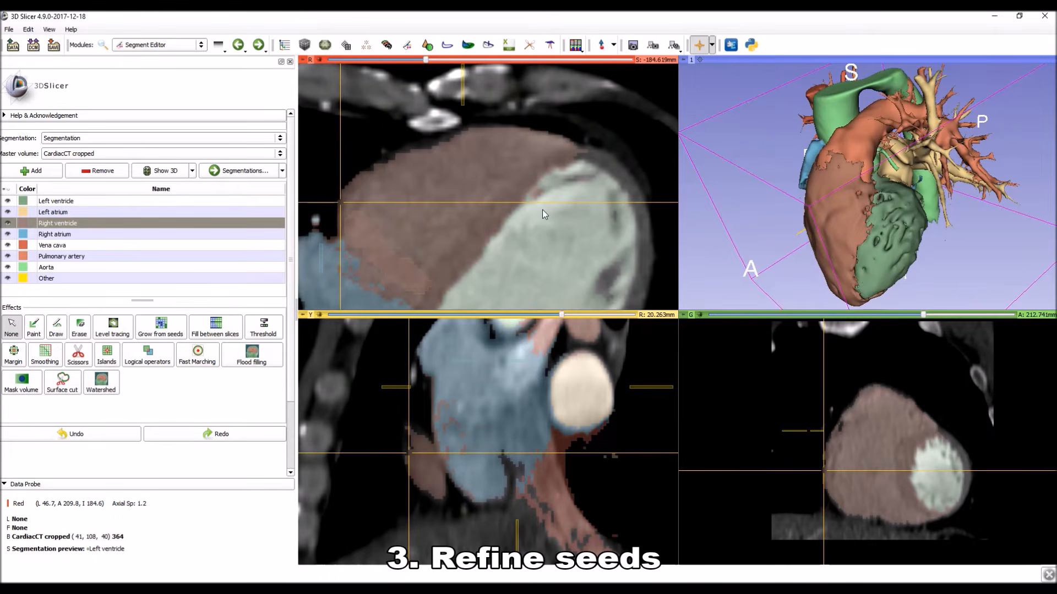
# Paint an Other seed with a 2% brush in the septum between the ventricles on the S -184.619 mm axial slice.
pyautogui.click(59, 279)
pyautogui.click(34, 327)
pyautogui.moveTo(506, 199); pyautogui.dragTo(505, 215, button='right')
pyautogui.keyDown('shift'); pyautogui.scroll(-1, 497, 209); pyautogui.keyUp('shift')
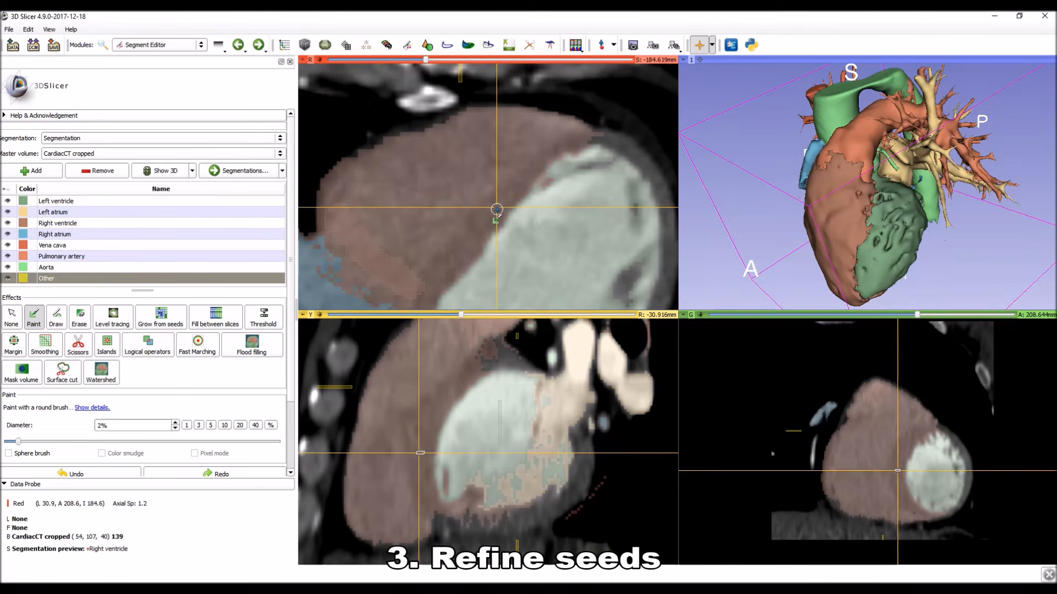
pyautogui.keyDown('shift'); pyautogui.scroll(1, 496, 209); pyautogui.keyUp('shift')
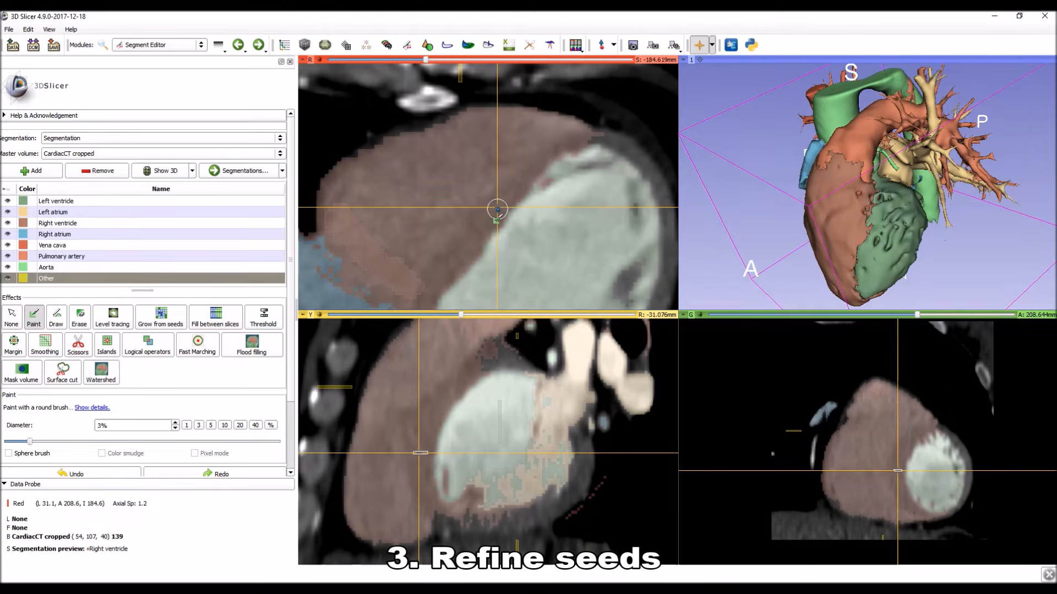
pyautogui.keyDown('shift'); pyautogui.scroll(-2, 497, 209); pyautogui.keyUp('shift')
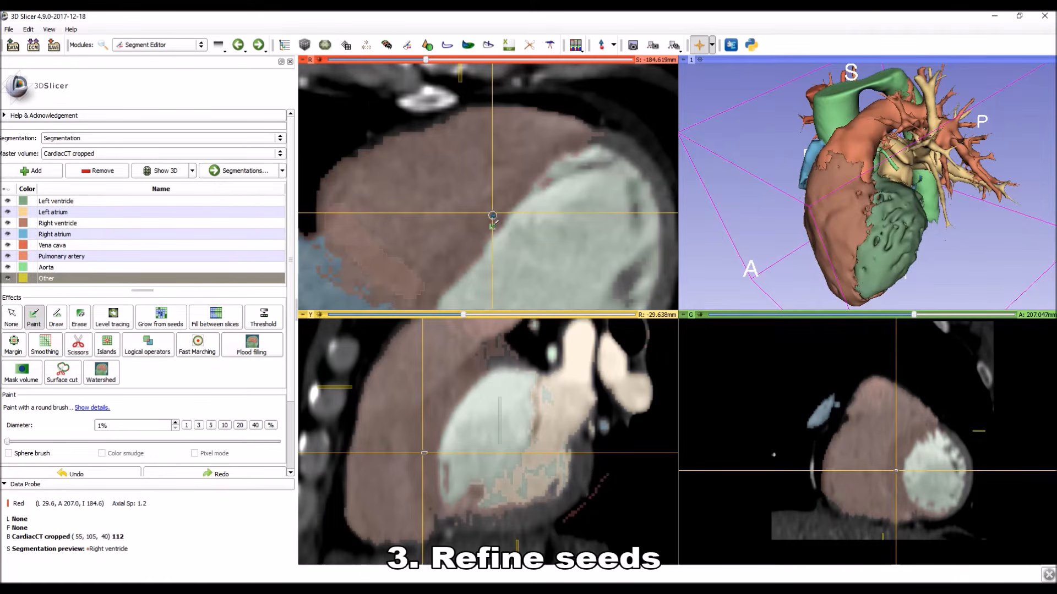
pyautogui.keyDown('shift'); pyautogui.scroll(1, 491, 214); pyautogui.keyUp('shift')
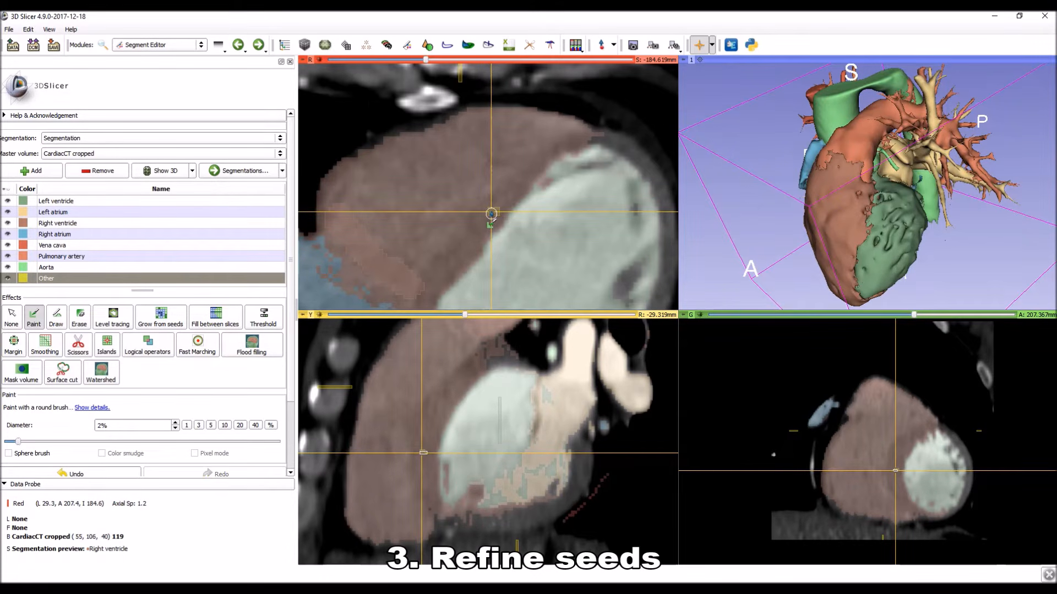
pyautogui.click(491, 212)
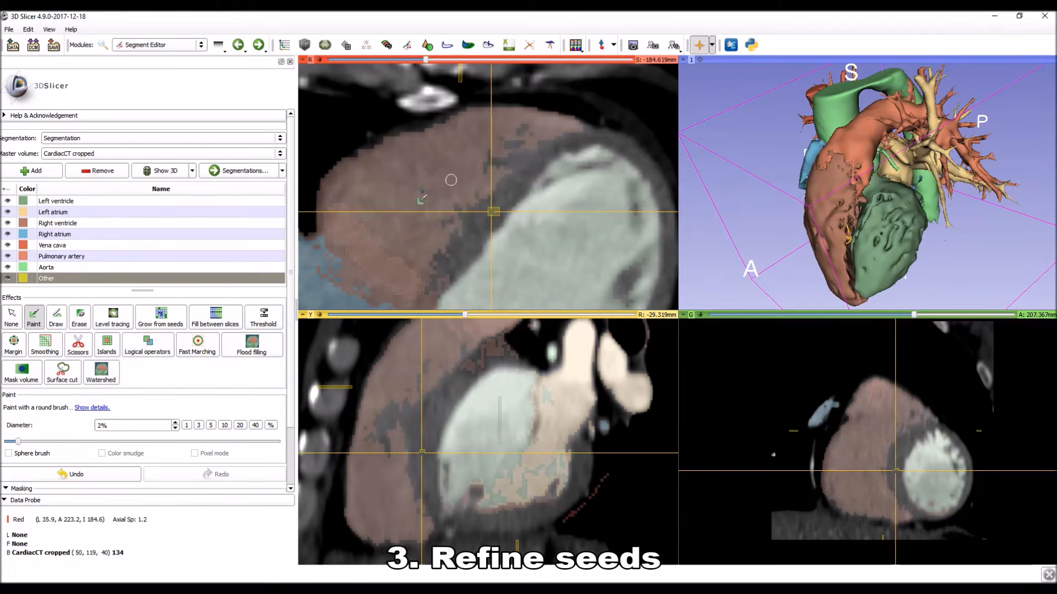
# Paint a Right ventricle seed beside the septum and an Other seed in the heart wall near the anterior tip of the left ventricle.
pyautogui.click(88, 223)
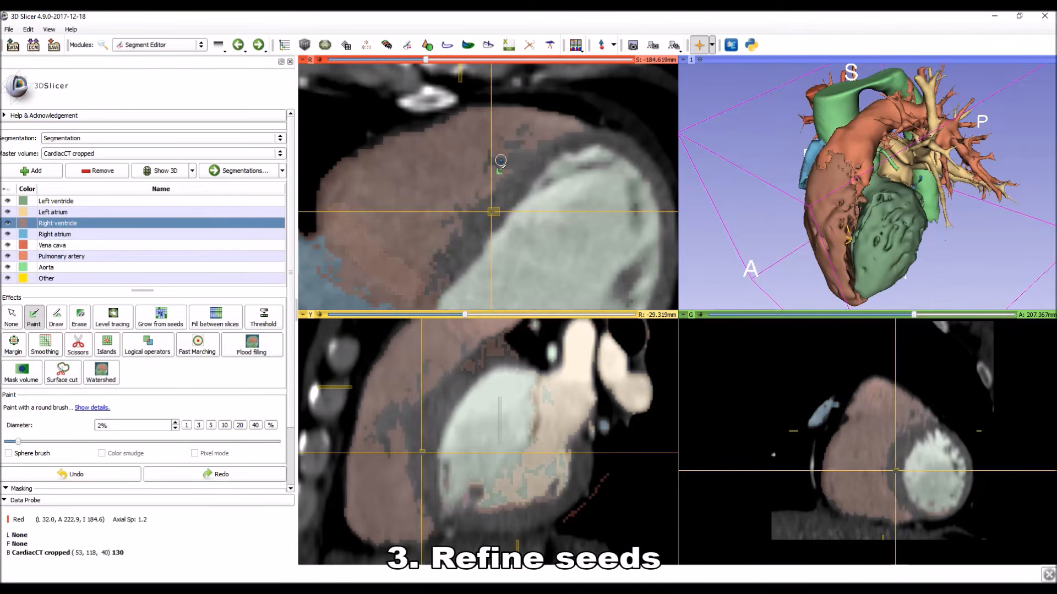
pyautogui.click(506, 165)
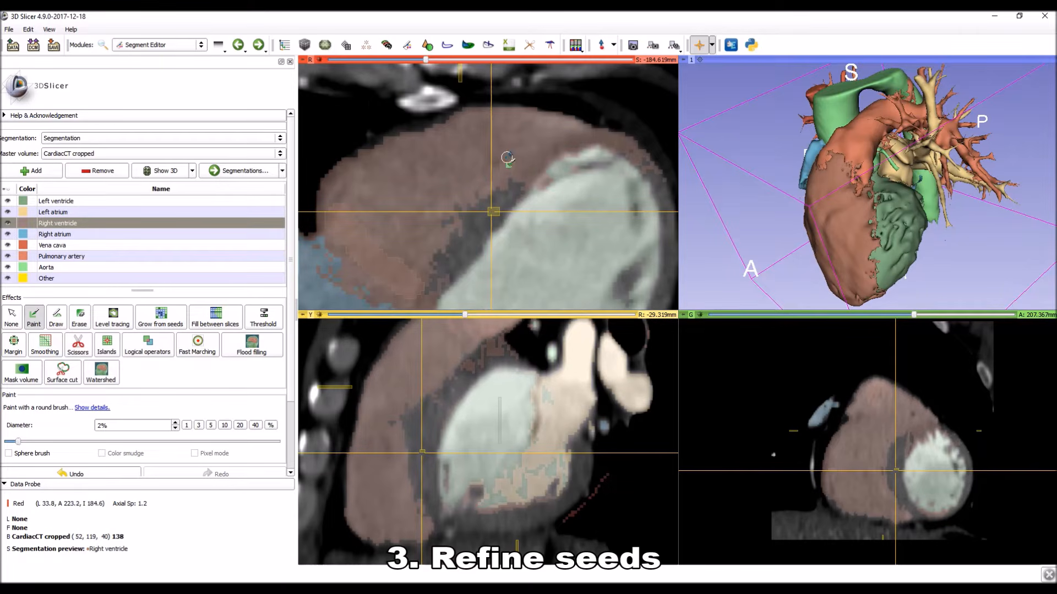
pyautogui.click(49, 278)
pyautogui.moveTo(607, 129); pyautogui.dragTo(619, 138)
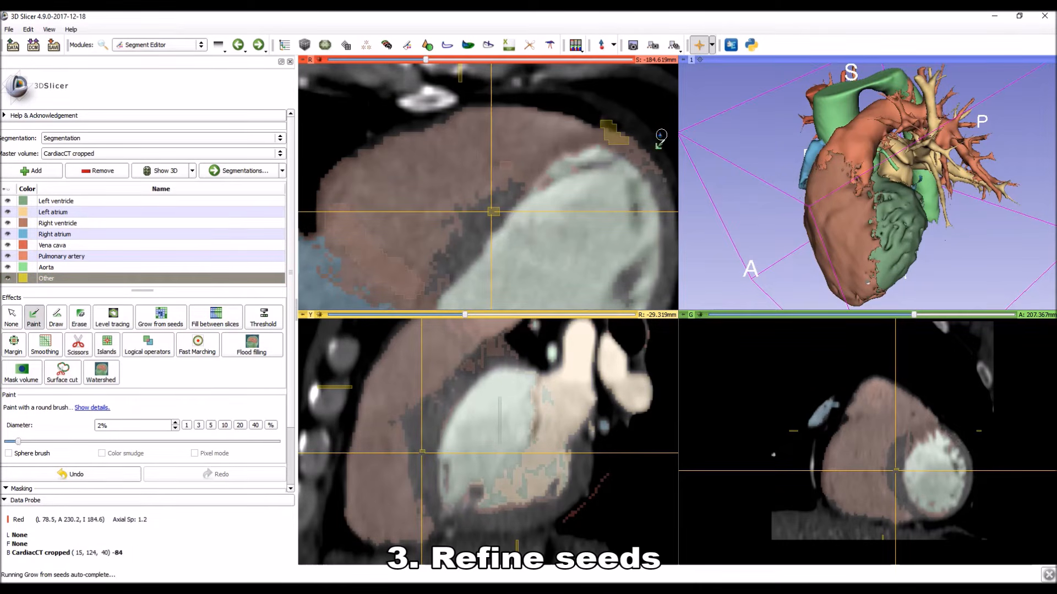
# Paint Other seeds along the anterior septum and a Left ventricle seed just inside the left chamber's anterior edge.
pyautogui.click(530, 172)
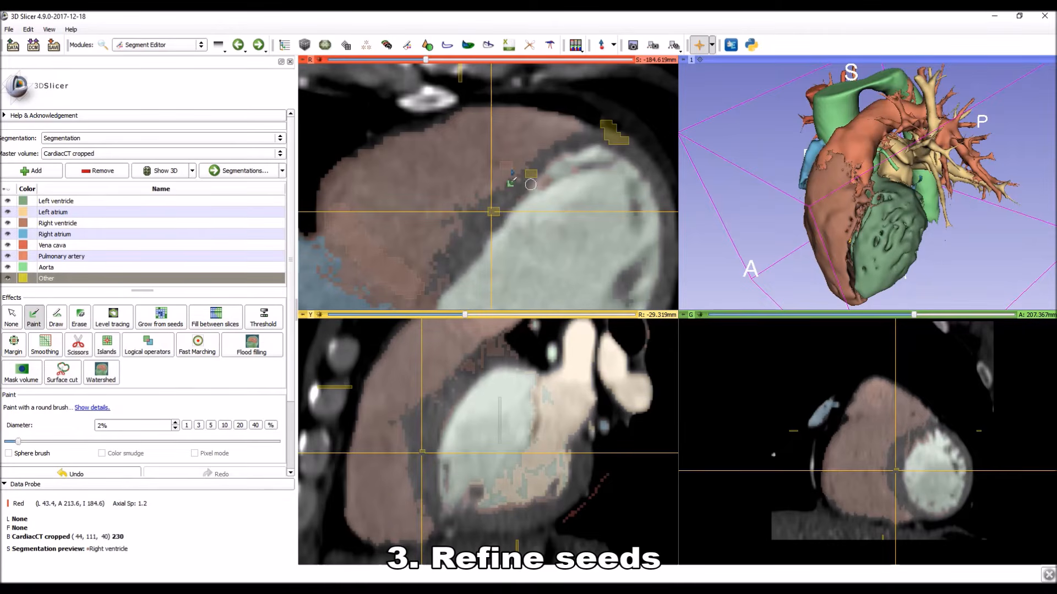
pyautogui.click(557, 155)
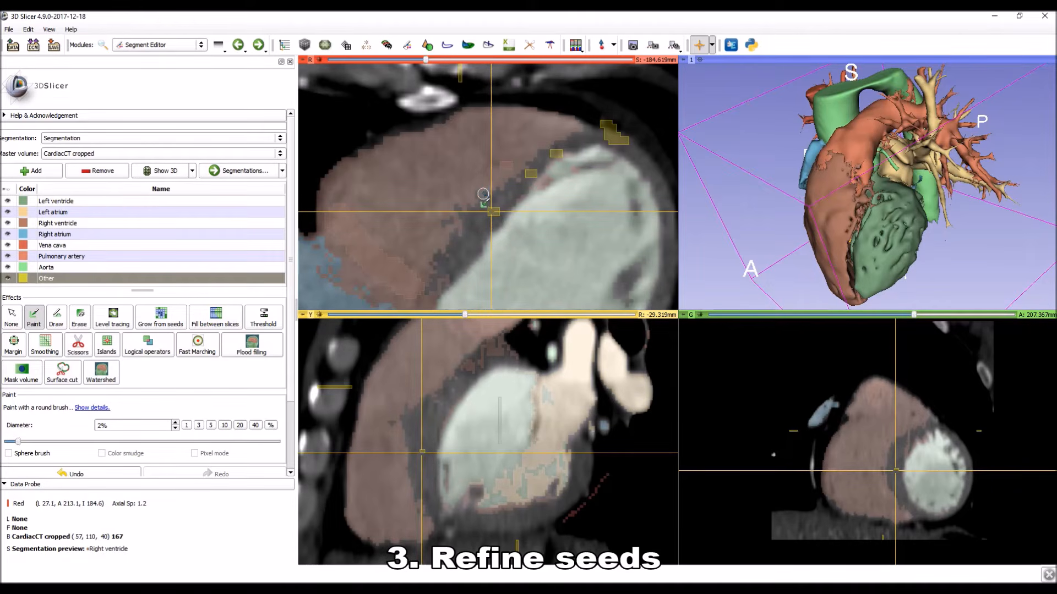
pyautogui.click(567, 154)
pyautogui.click(526, 164)
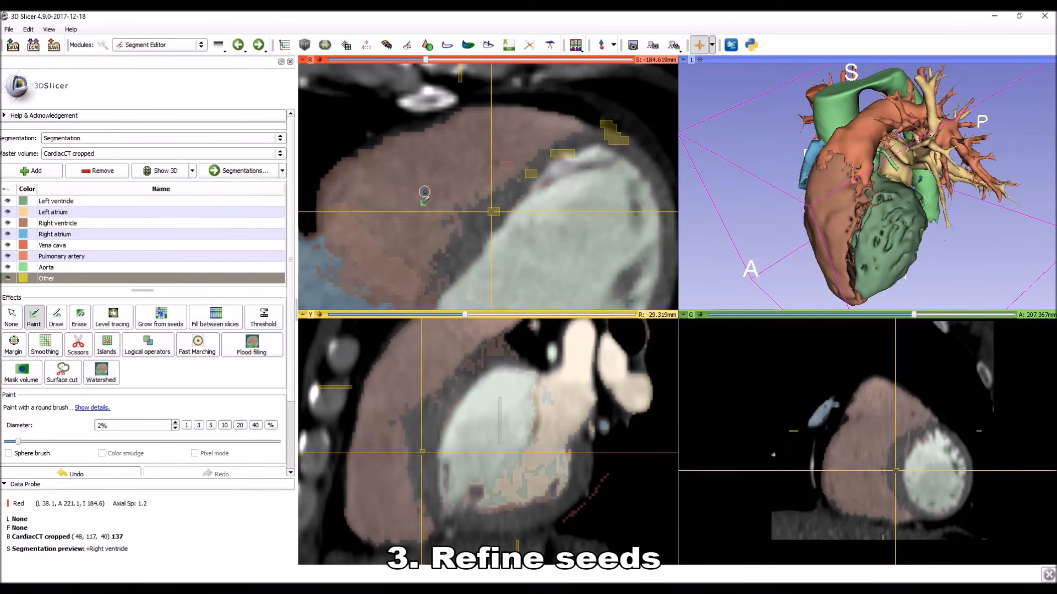
pyautogui.click(80, 202)
pyautogui.click(567, 173)
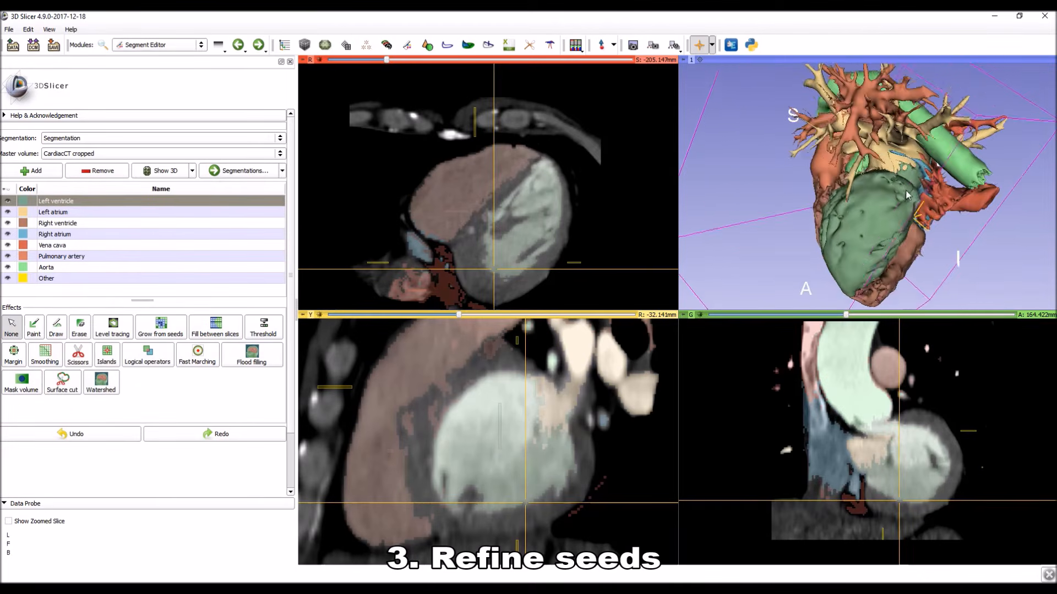
# Check the refined heart model in 3D and apply the Grow from seeds result to the segmentation.
pyautogui.moveTo(886, 165); pyautogui.dragTo(658, 247)
pyautogui.moveTo(827, 253); pyautogui.dragTo(898, 285)
pyautogui.moveTo(831, 233); pyautogui.dragTo(850, 233)
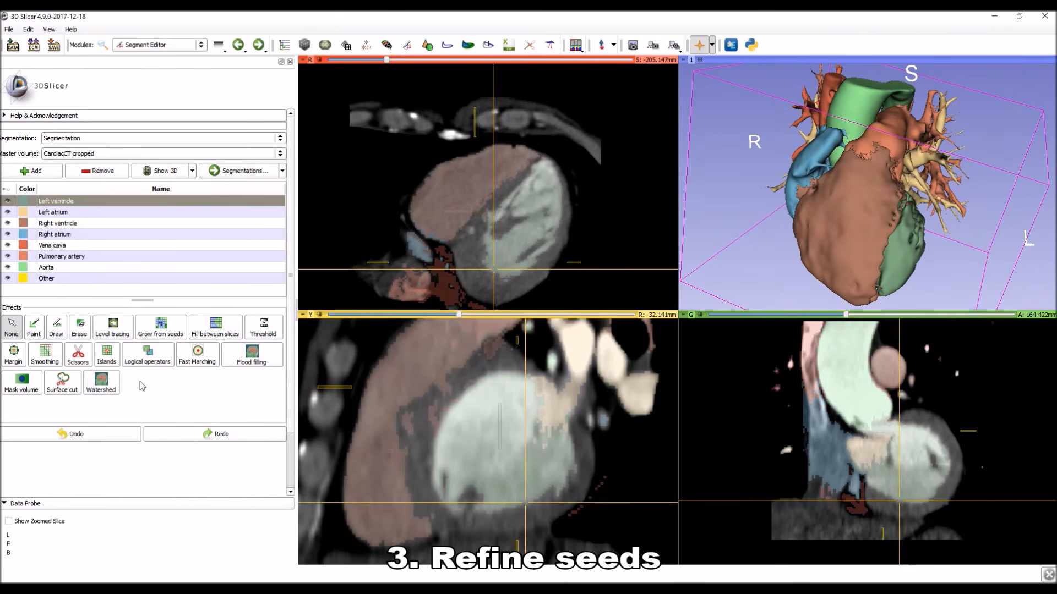
pyautogui.click(162, 330)
pyautogui.click(205, 449)
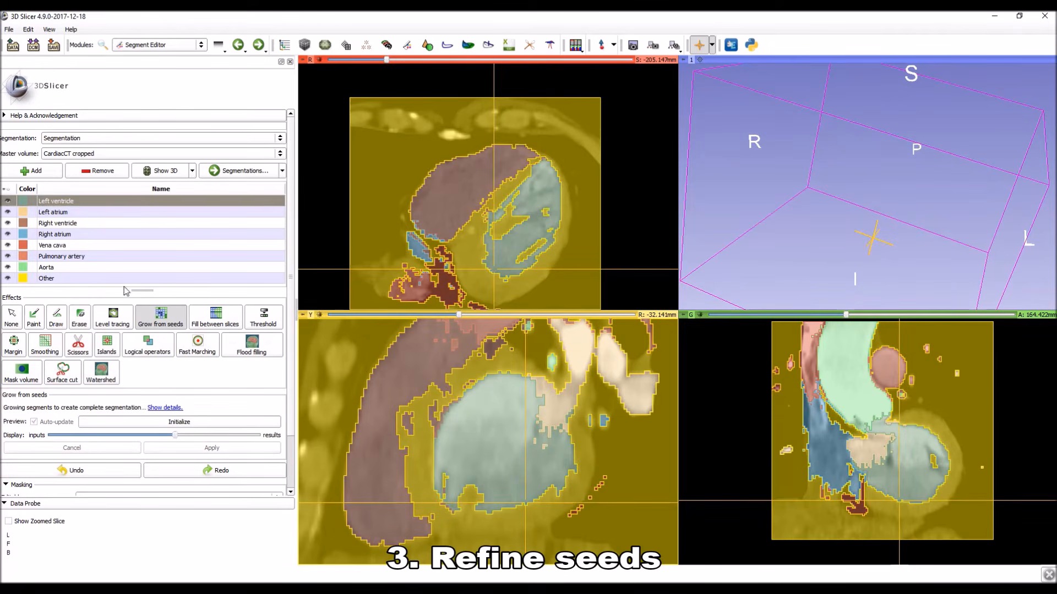
# Show the segmentation in 3D, hide the Other segment, and remove it from the segmentation.
pyautogui.click(160, 173)
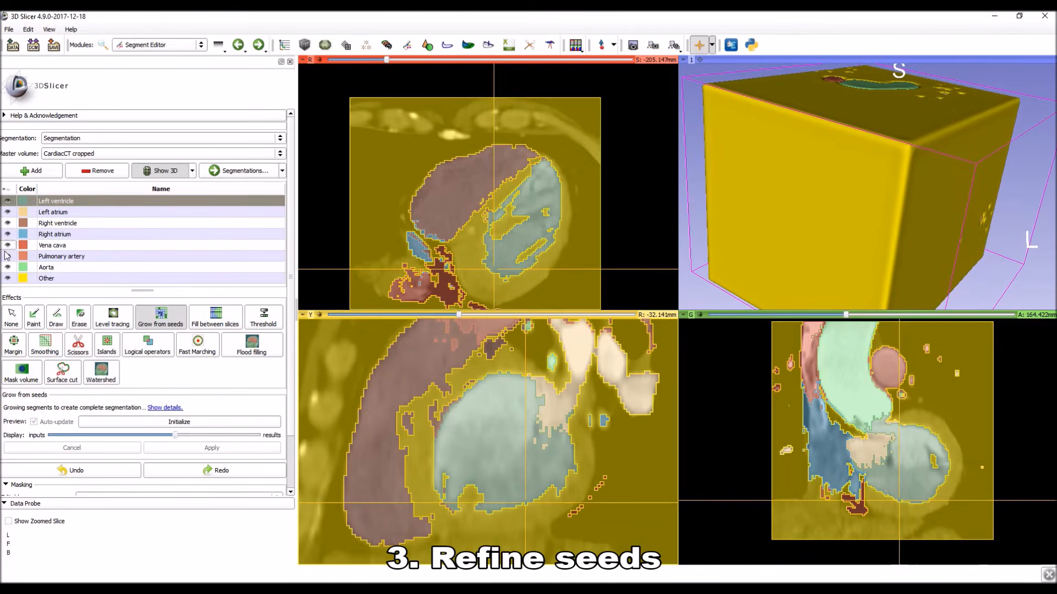
pyautogui.click(8, 278)
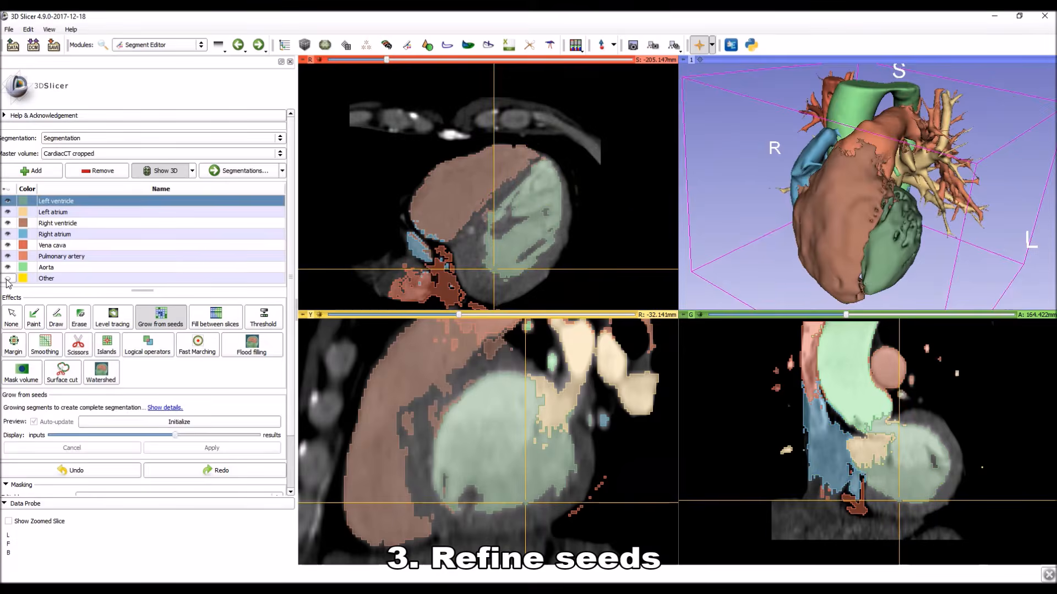
pyautogui.click(91, 173)
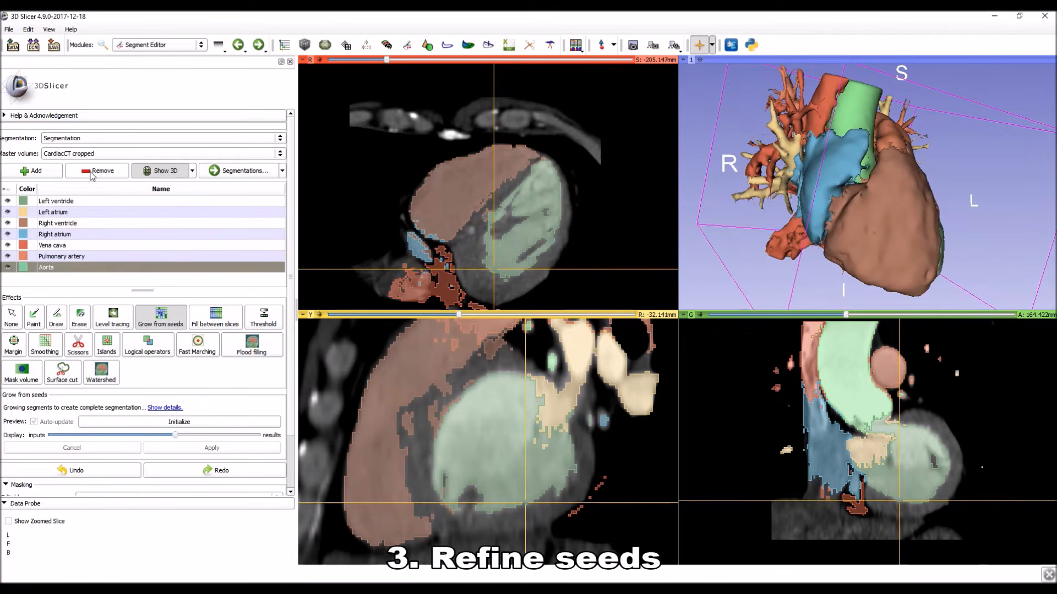
# Smooth the segments together using Joint smoothing with a smoothing factor of 0.50, and inspect the result in 3D.
pyautogui.click(46, 344)
pyautogui.click(77, 424)
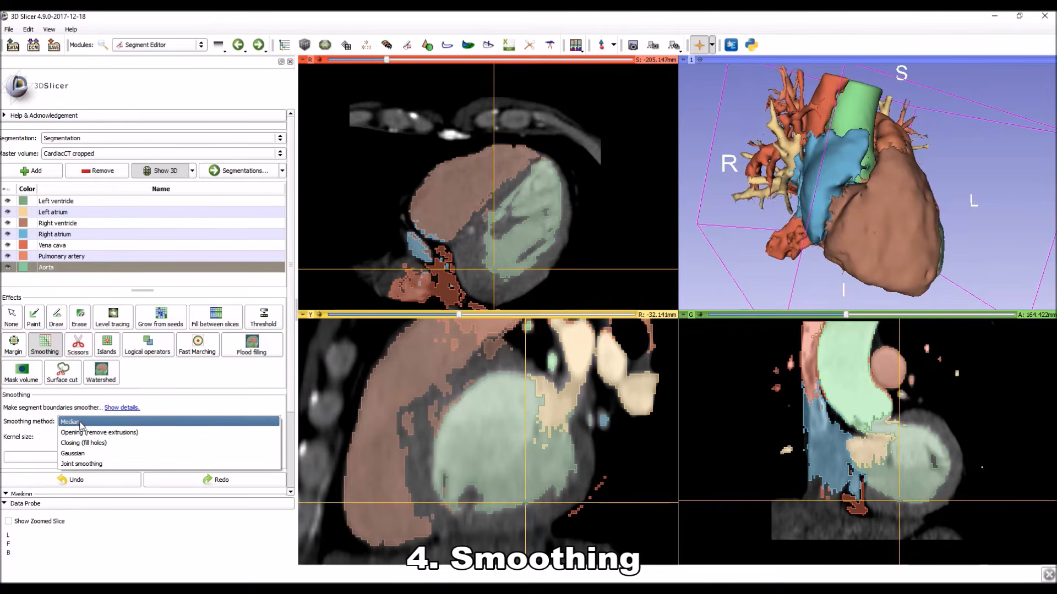
pyautogui.click(90, 467)
pyautogui.click(137, 458)
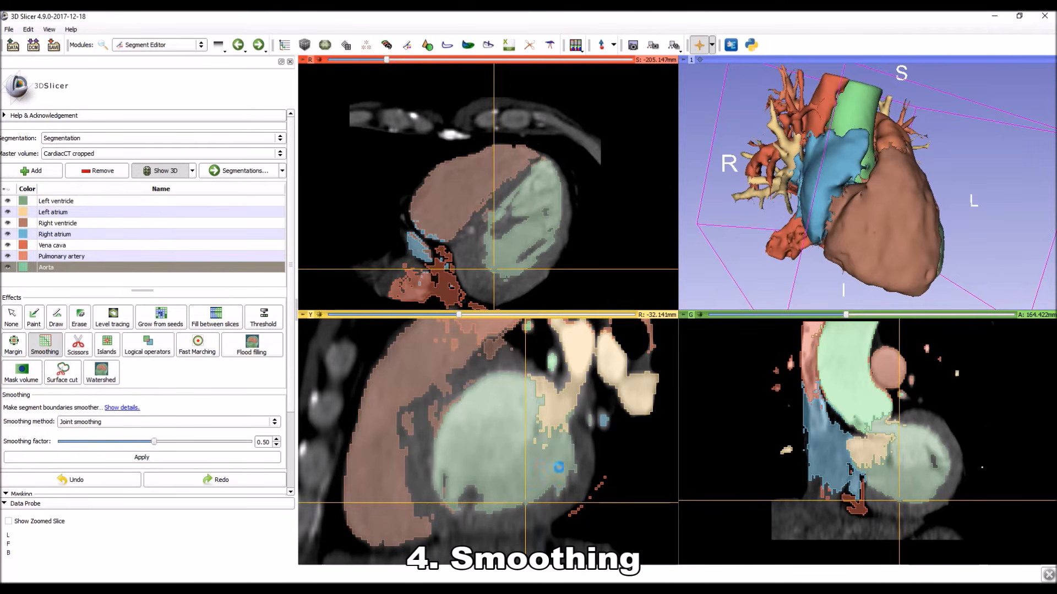
pyautogui.moveTo(1018, 204); pyautogui.dragTo(715, 236)
pyautogui.moveTo(529, 243); pyautogui.dragTo(525, 216, button='middle')
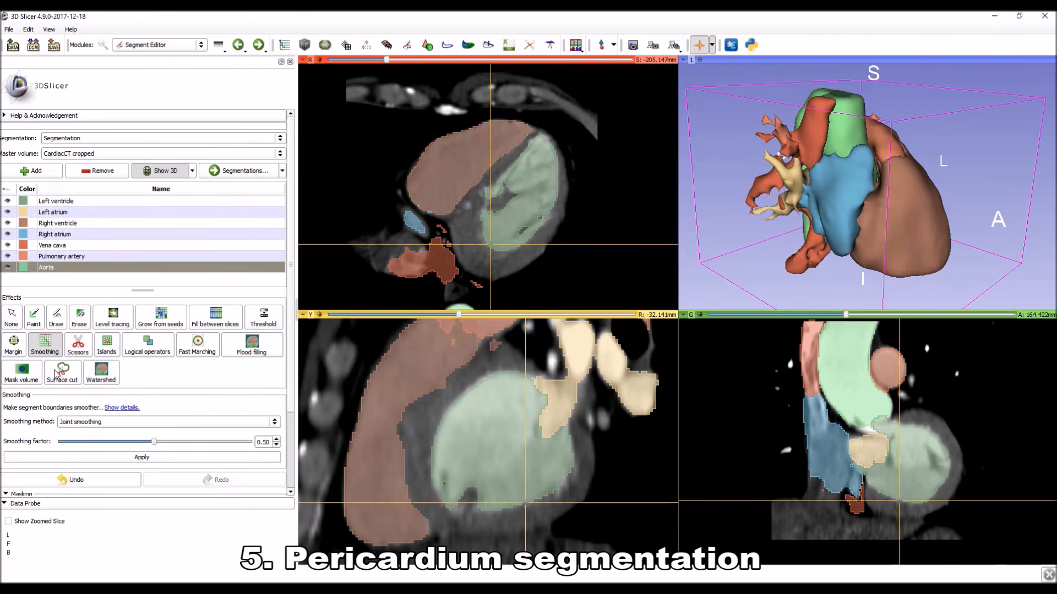
# Activate the Surface cut effect and set its masking so that other segments are not overwritten.
pyautogui.click(56, 373)
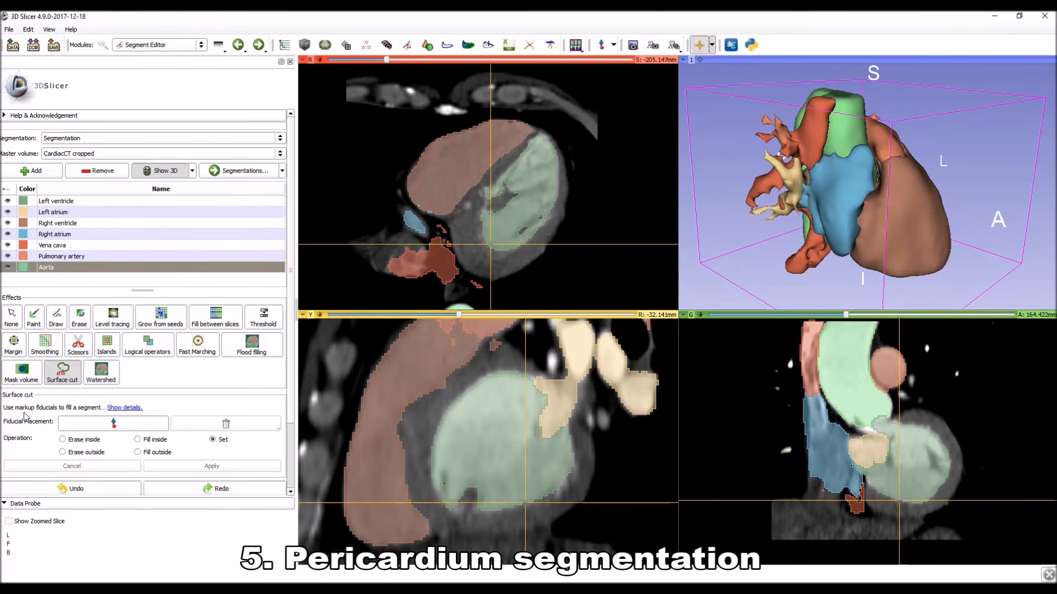
pyautogui.scroll(-3, 24, 417)
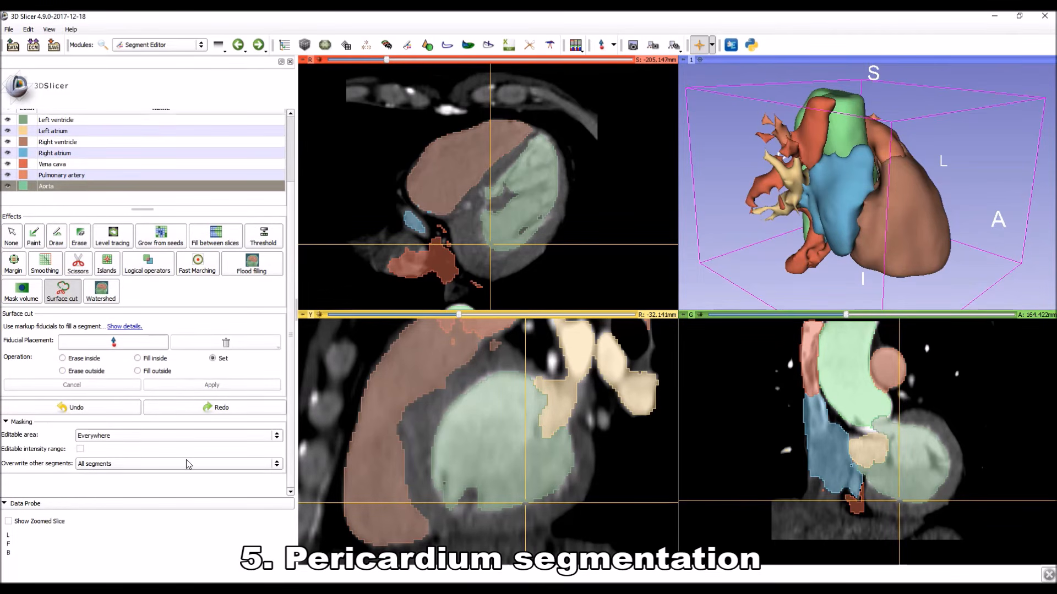
pyautogui.click(110, 465)
pyautogui.click(108, 487)
pyautogui.scroll(3, 98, 203)
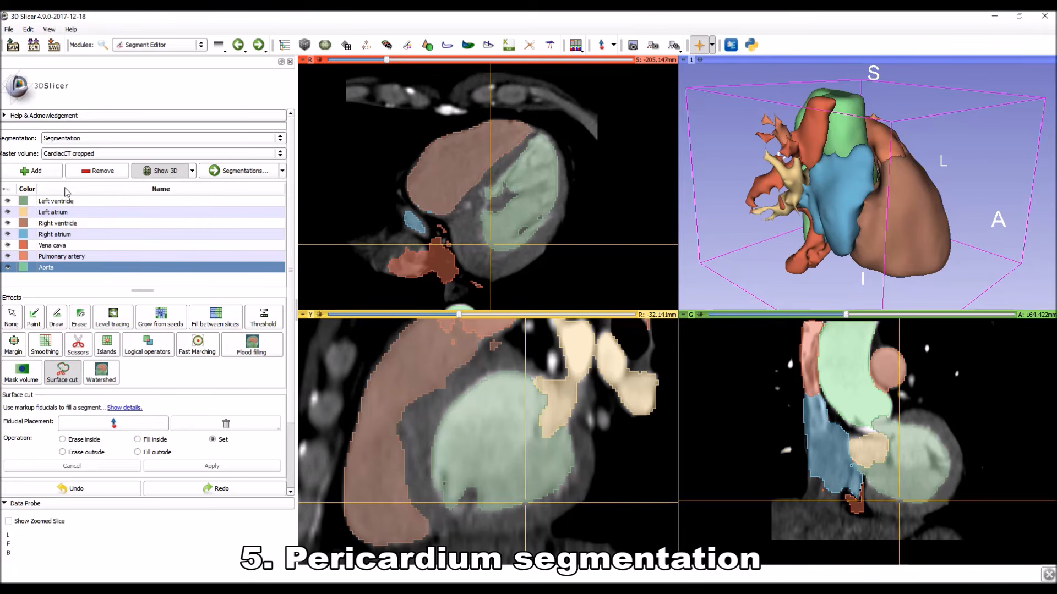
# Add a new segment named Pericardium.
pyautogui.click(37, 171)
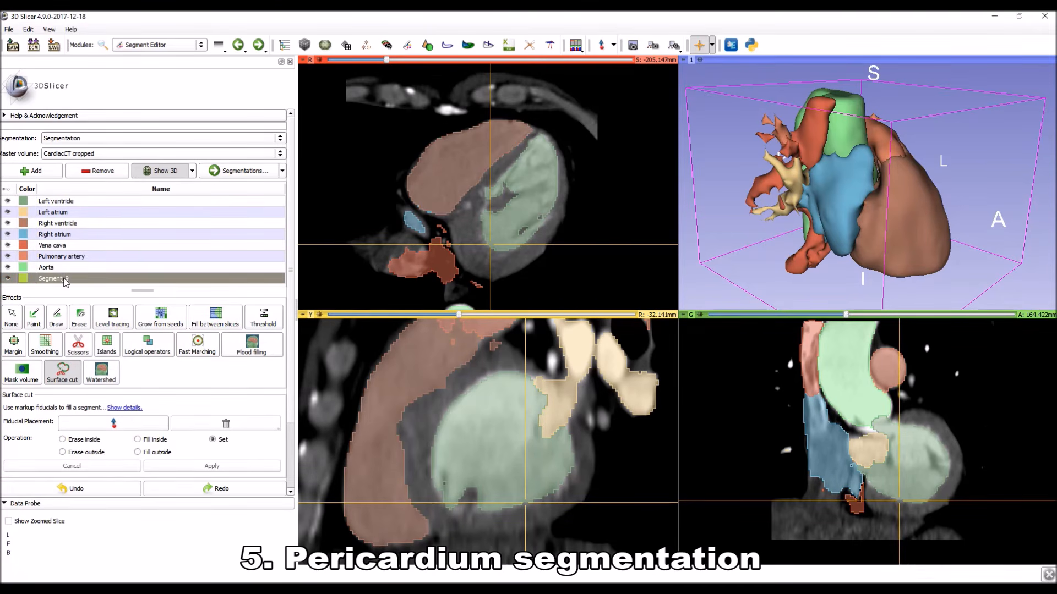
pyautogui.doubleClick(65, 278)
pyautogui.write('Pericardium')
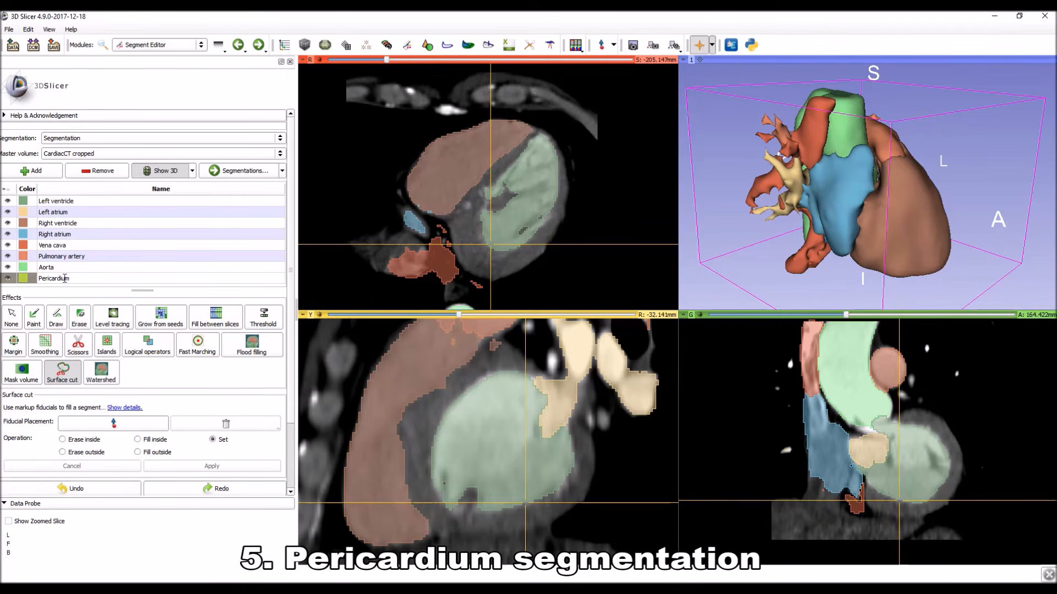
pyautogui.press('Return')
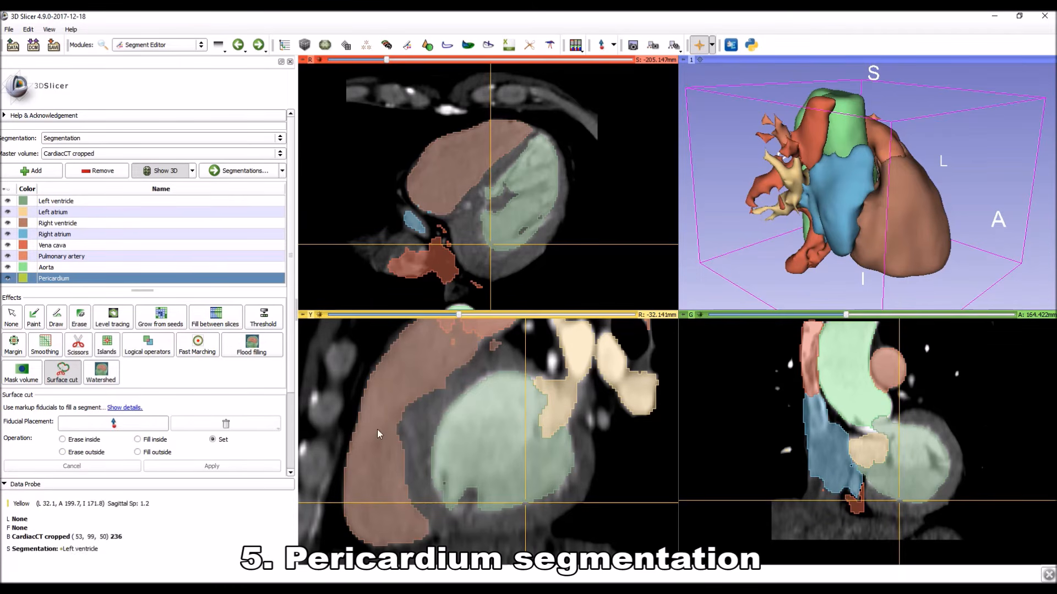
# Place Surface cut points along the posterior and inferior heart border on the R -32.141 mm sagittal slice.
pyautogui.click(133, 428)
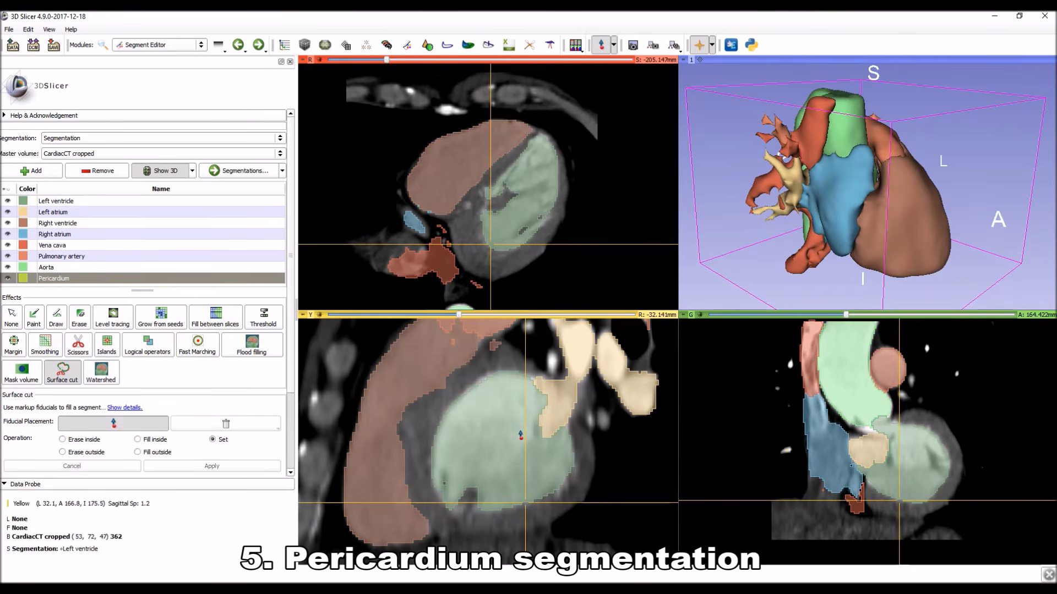
pyautogui.click(530, 363)
pyautogui.click(570, 404)
pyautogui.click(591, 447)
pyautogui.click(589, 496)
pyautogui.click(527, 531)
pyautogui.click(446, 535)
pyautogui.click(388, 546)
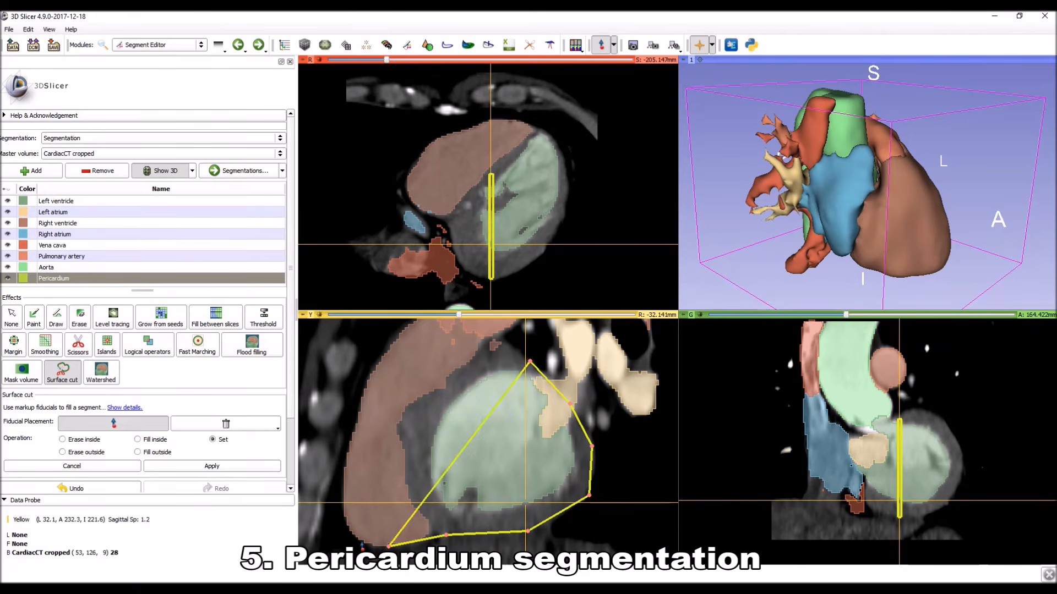
# Continue the Surface cut points up the right ventricle's anterior border and across the top of the heart on the sagittal slice.
pyautogui.click(354, 531)
pyautogui.click(348, 461)
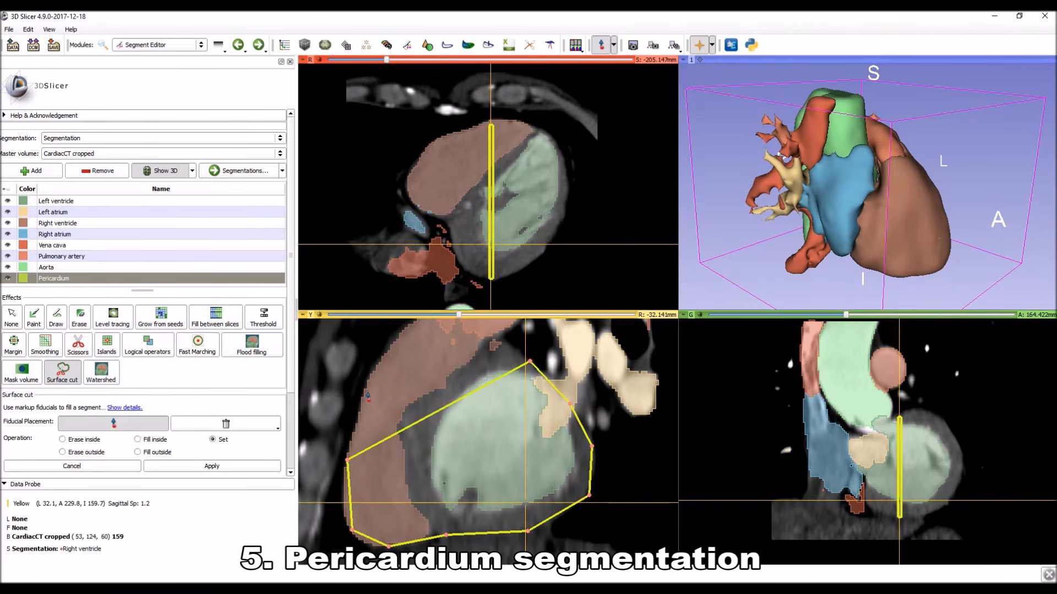
pyautogui.click(367, 392)
pyautogui.click(389, 343)
pyautogui.moveTo(389, 343); pyautogui.dragTo(389, 280, button='right')
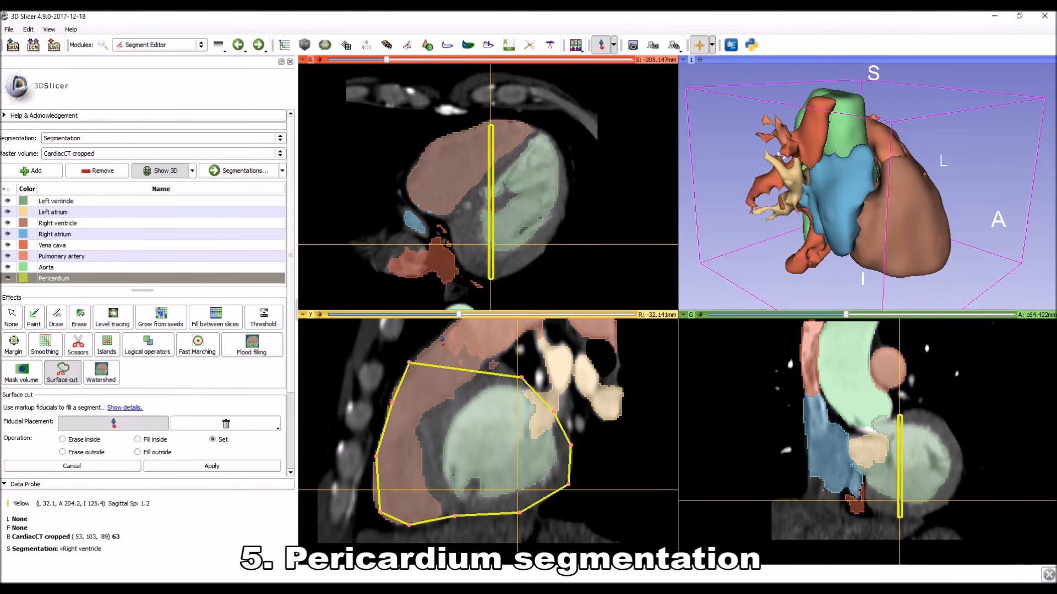
pyautogui.click(440, 340)
pyautogui.click(488, 353)
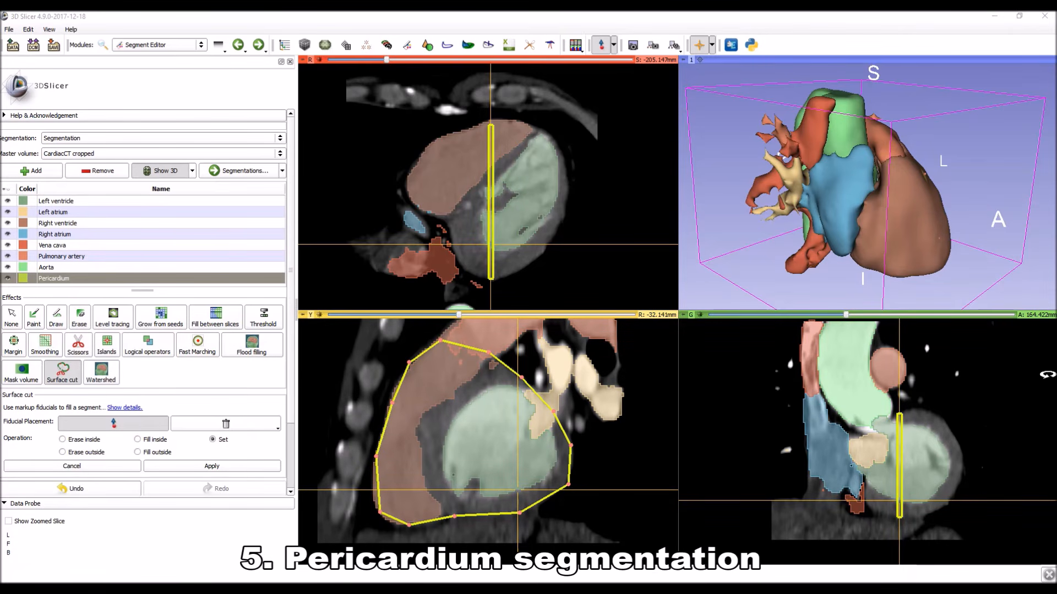
# Place Surface cut points around the outer heart border on the S -205.147 mm axial slice.
pyautogui.click(526, 128)
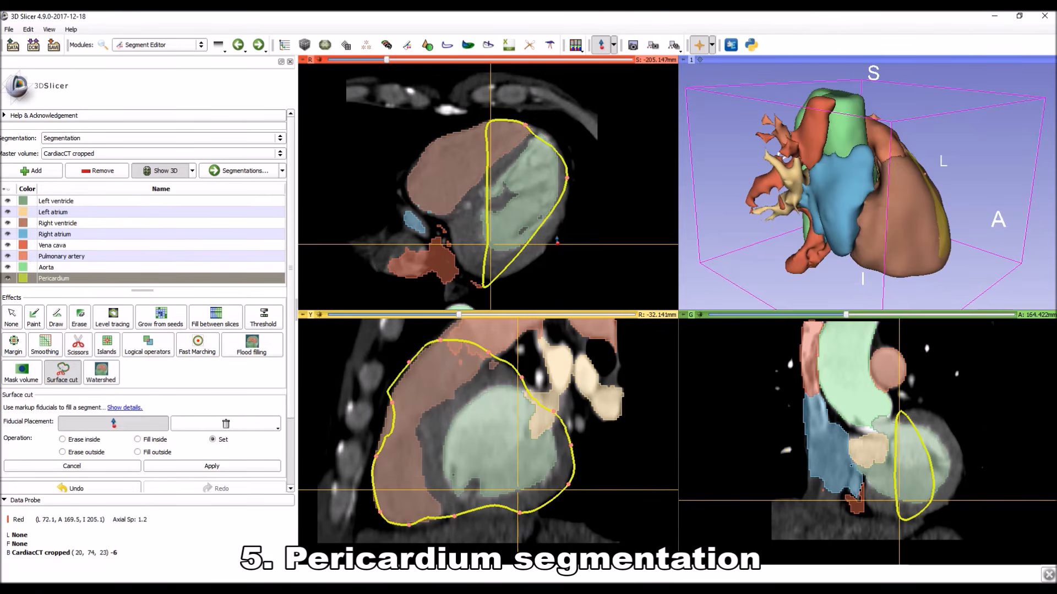
pyautogui.click(554, 236)
pyautogui.click(519, 272)
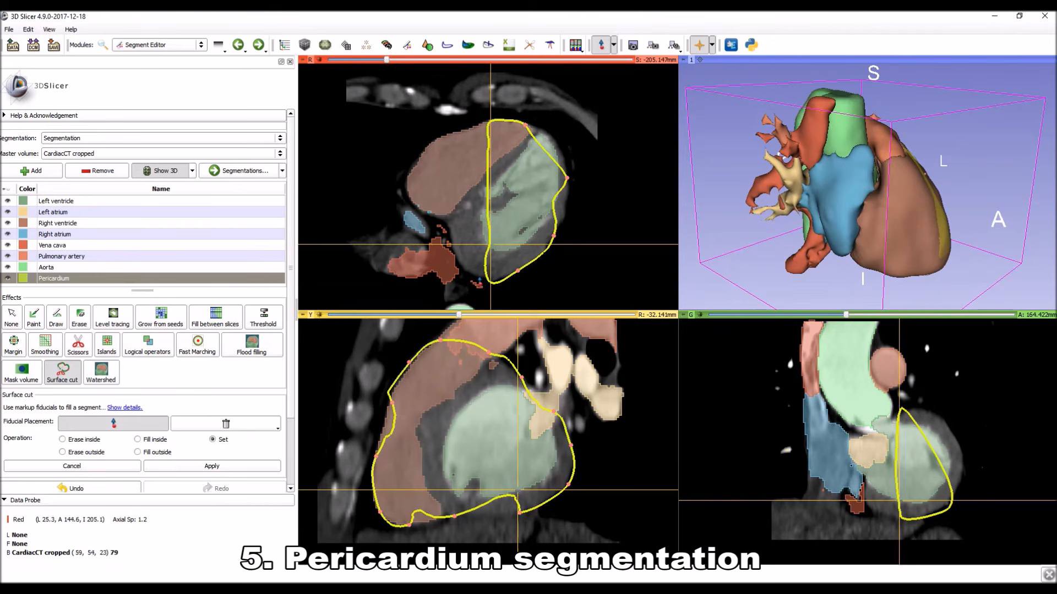
pyautogui.click(479, 281)
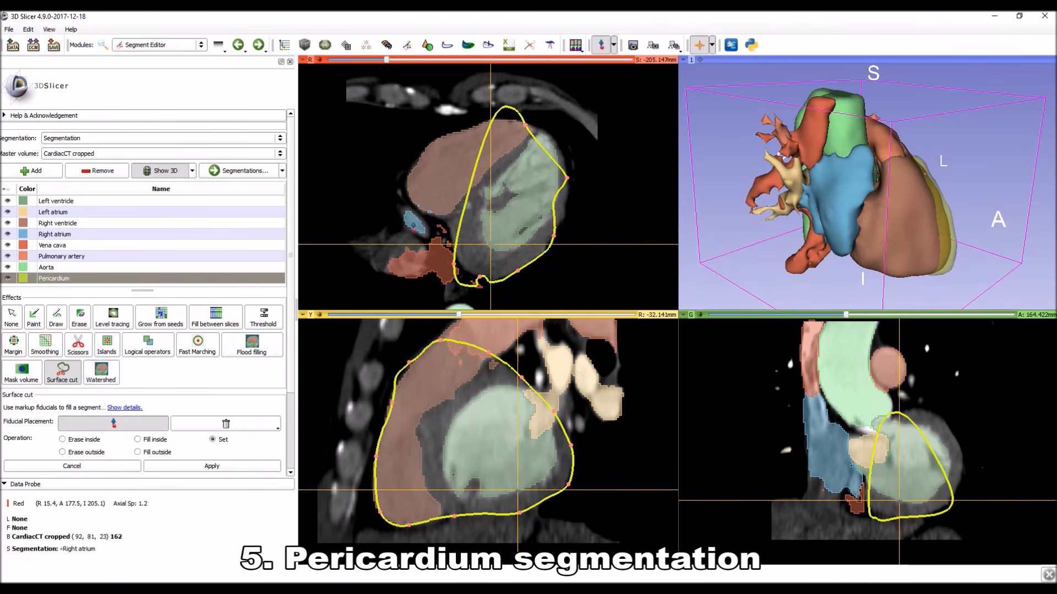
pyautogui.click(406, 223)
pyautogui.click(408, 180)
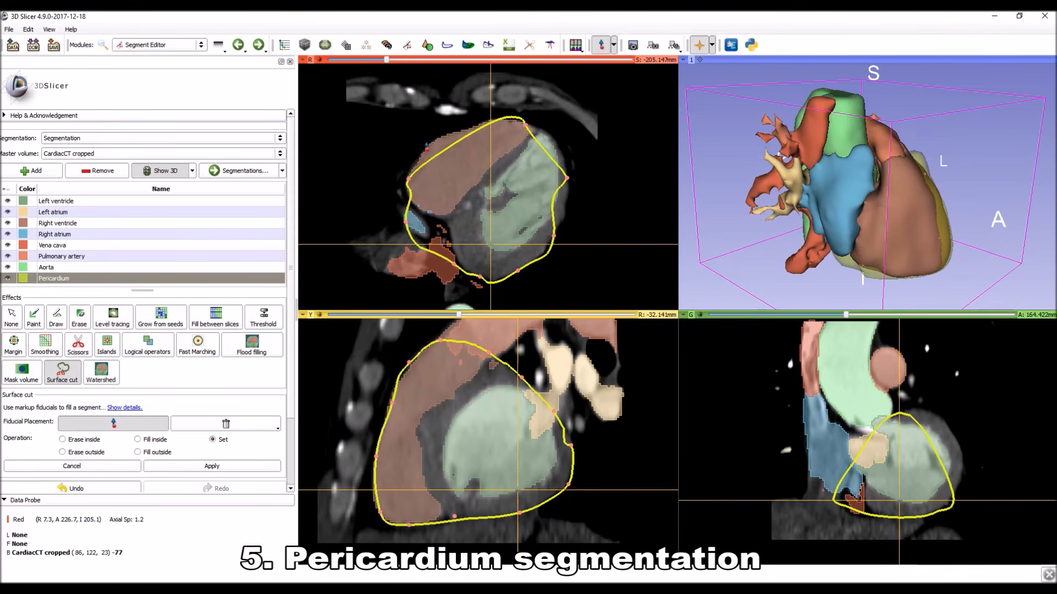
pyautogui.click(469, 126)
pyautogui.click(553, 139)
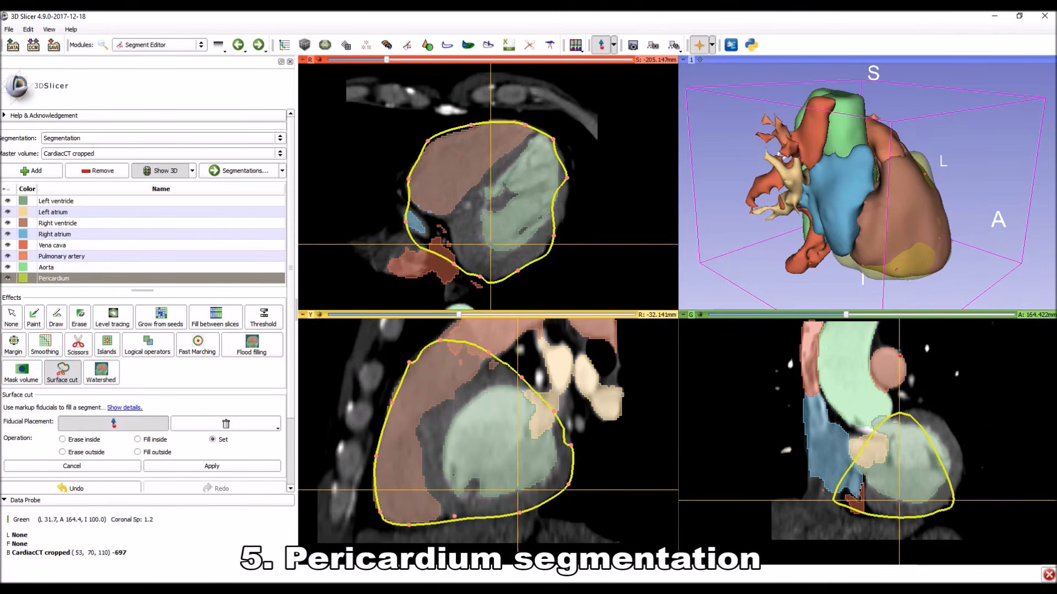
# Place Surface cut points around the left ventricle's outer wall and along the inferior heart border on the A 164.422 mm coronal slice.
pyautogui.click(921, 401)
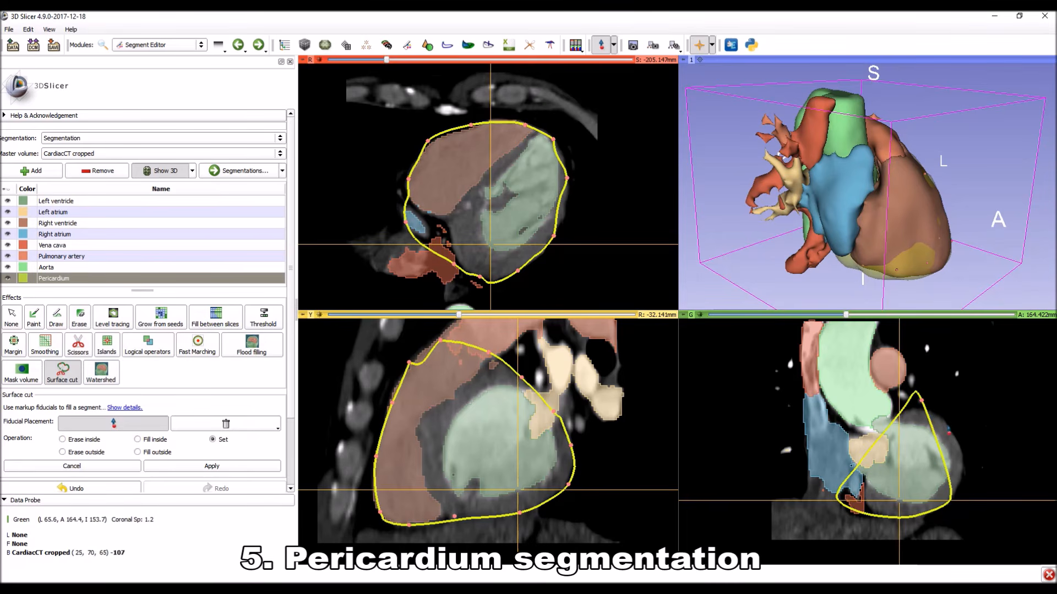
pyautogui.click(951, 427)
pyautogui.click(962, 465)
pyautogui.click(948, 505)
pyautogui.click(916, 519)
pyautogui.click(872, 515)
pyautogui.click(823, 501)
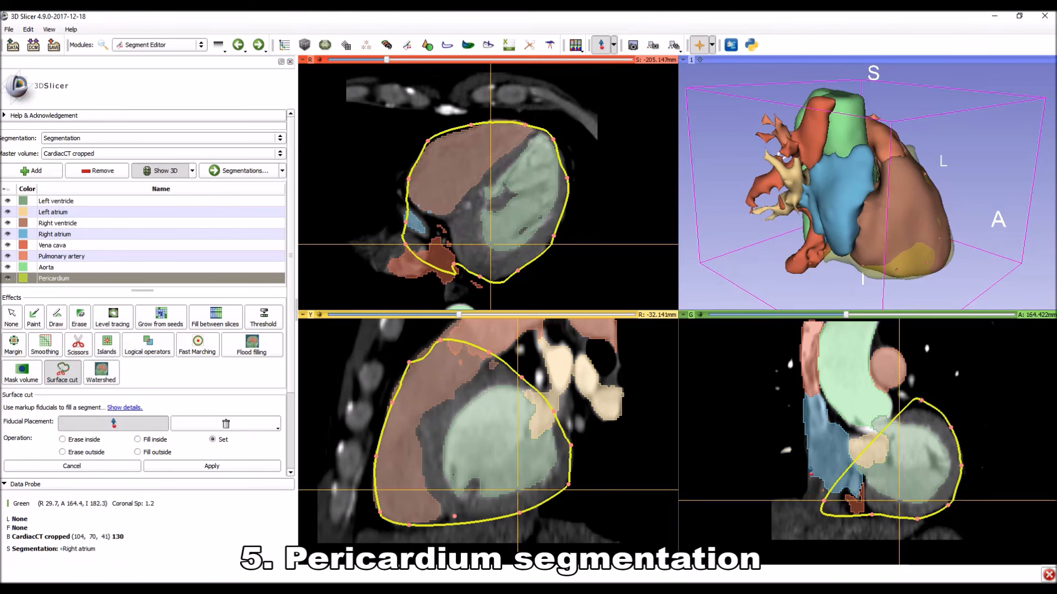
# Place Surface cut points up the right atrium and vena cava, over the great vessels, and back to the left ventricle on the coronal slice.
pyautogui.click(810, 464)
pyautogui.click(804, 402)
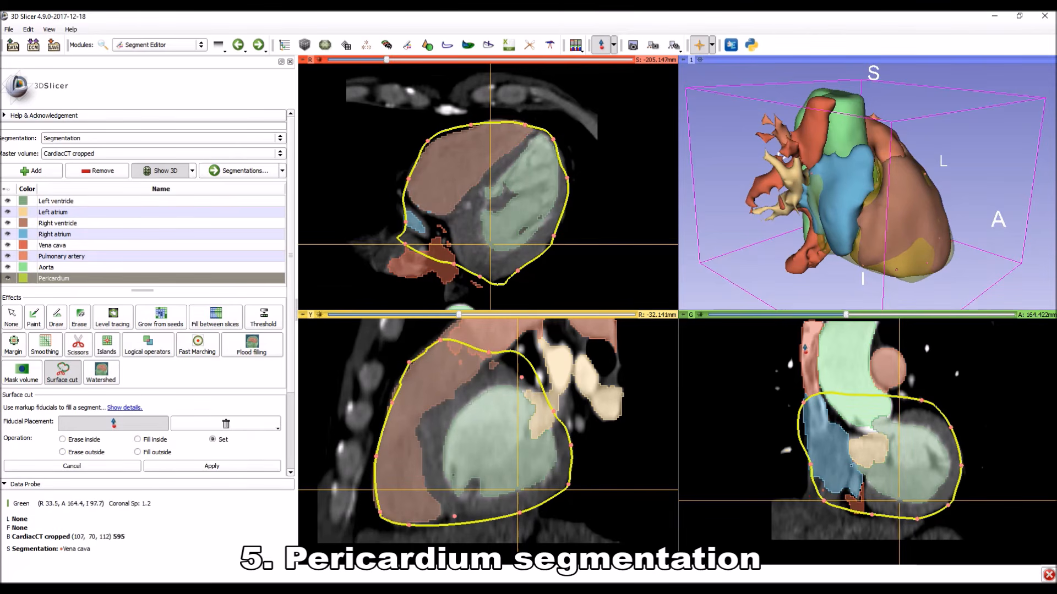
pyautogui.click(804, 345)
pyautogui.click(846, 333)
pyautogui.click(879, 336)
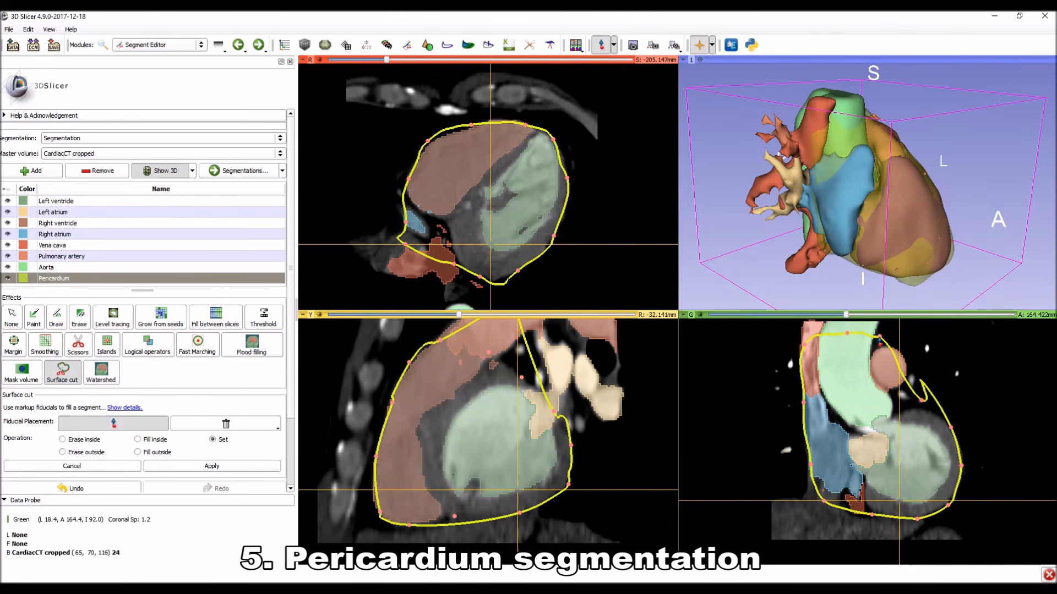
pyautogui.click(900, 375)
pyautogui.click(940, 413)
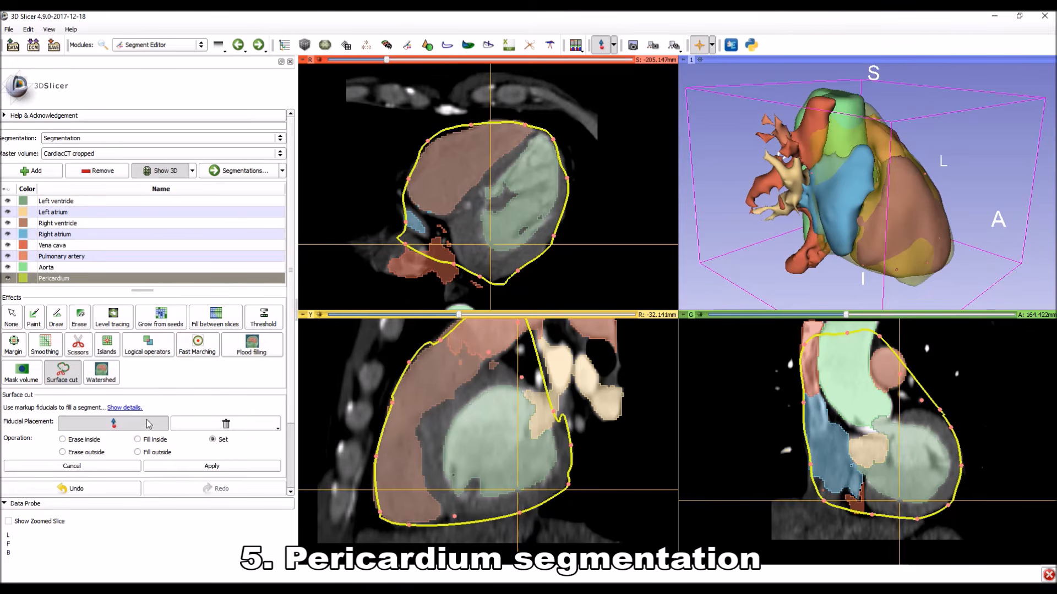
pyautogui.click(552, 397)
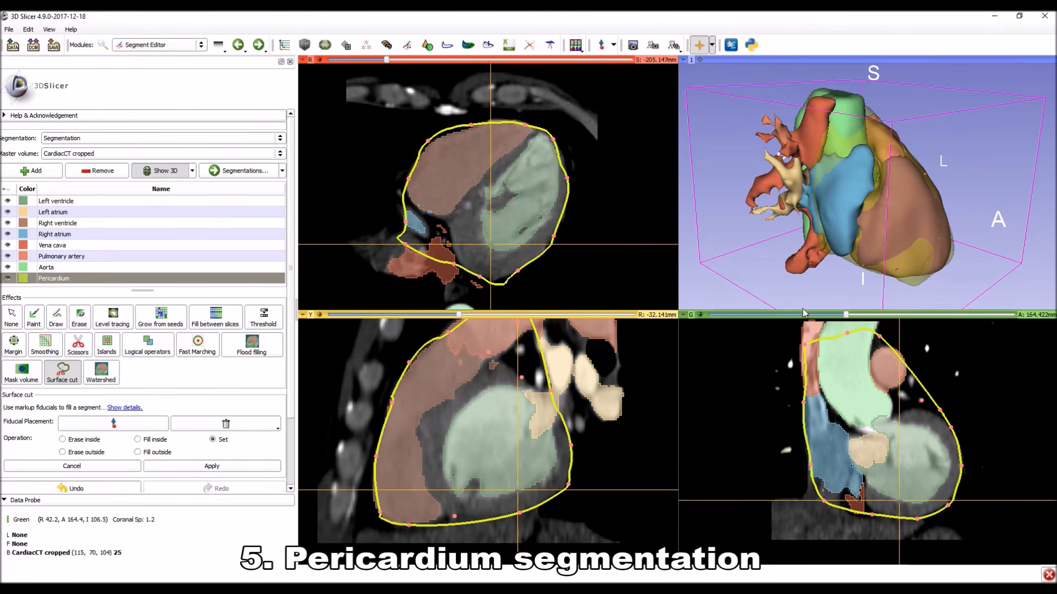
# Add a Surface cut point on the protruding right atrium surface in the 3D model.
pyautogui.moveTo(989, 236); pyautogui.dragTo(903, 265)
pyautogui.click(132, 424)
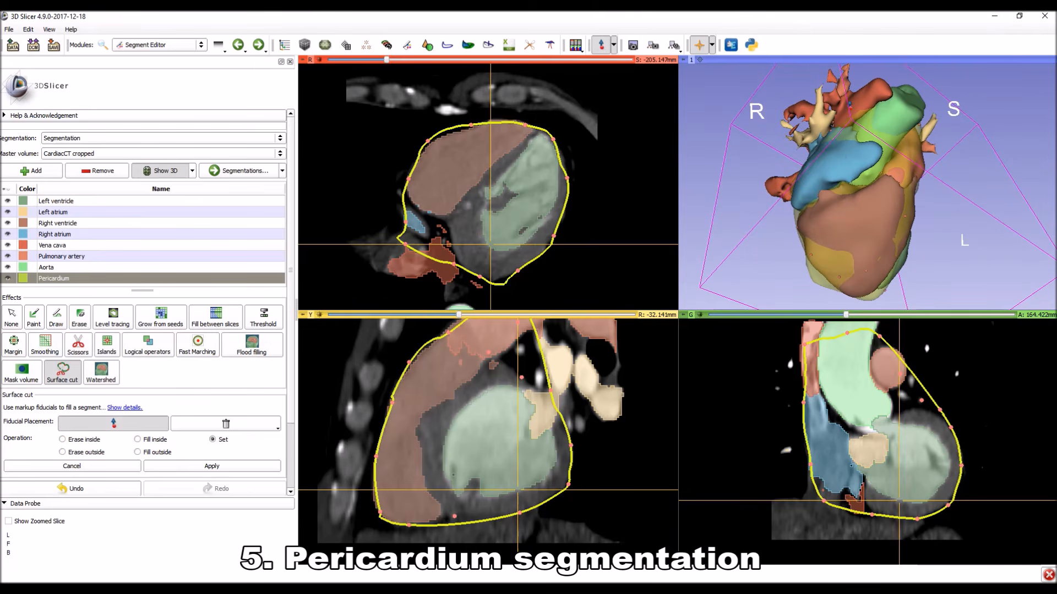
pyautogui.click(816, 168)
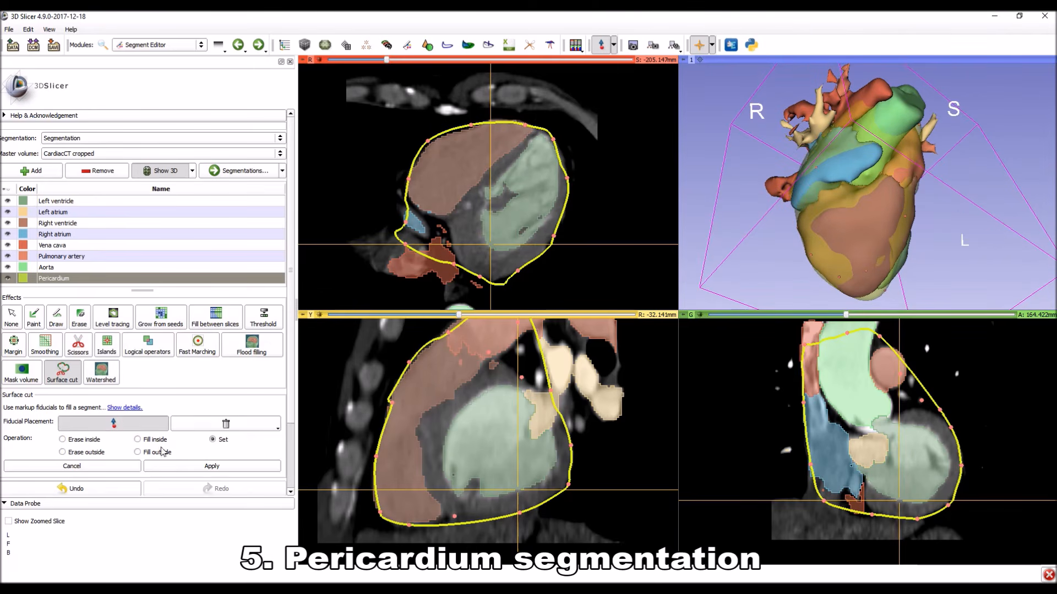
pyautogui.click(137, 424)
# Add Surface cut points on the exposed right ventricle wall and near the pulmonary artery's base in the 3D model.
pyautogui.moveTo(892, 227); pyautogui.dragTo(796, 182)
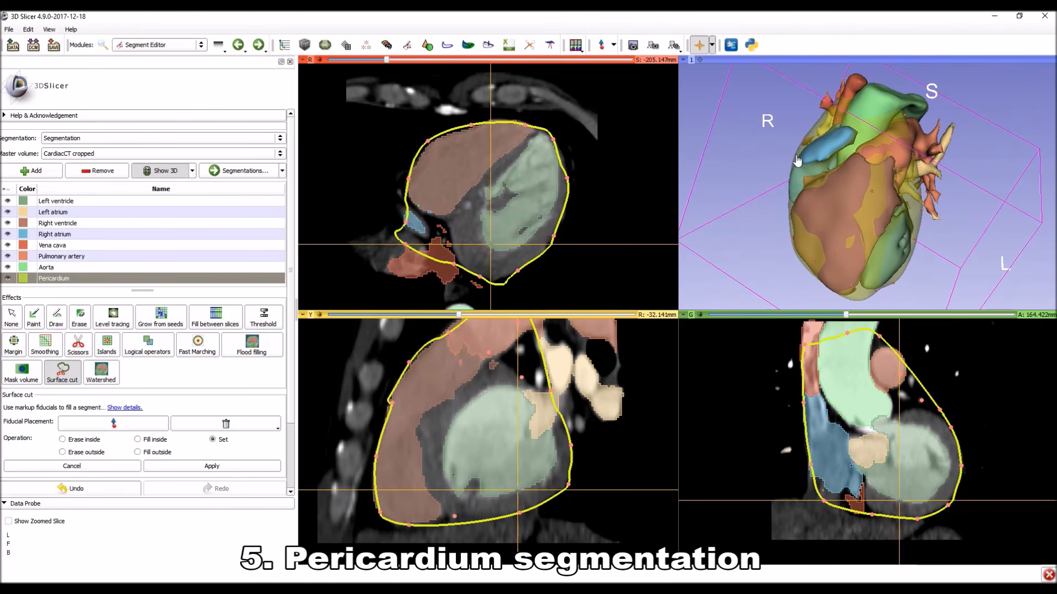
pyautogui.moveTo(991, 220); pyautogui.dragTo(930, 209)
pyautogui.click(109, 425)
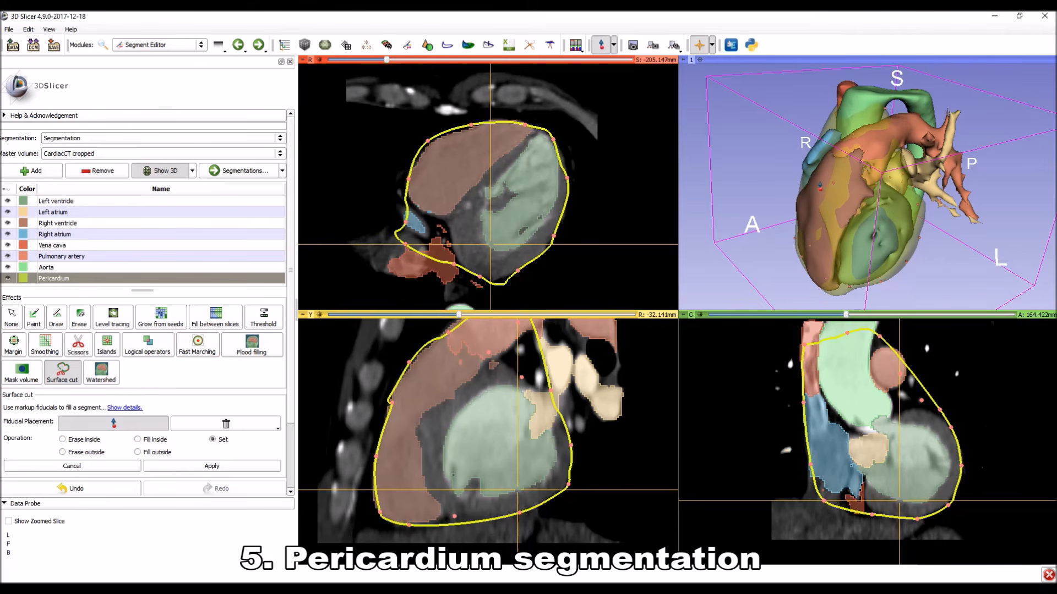
pyautogui.click(819, 183)
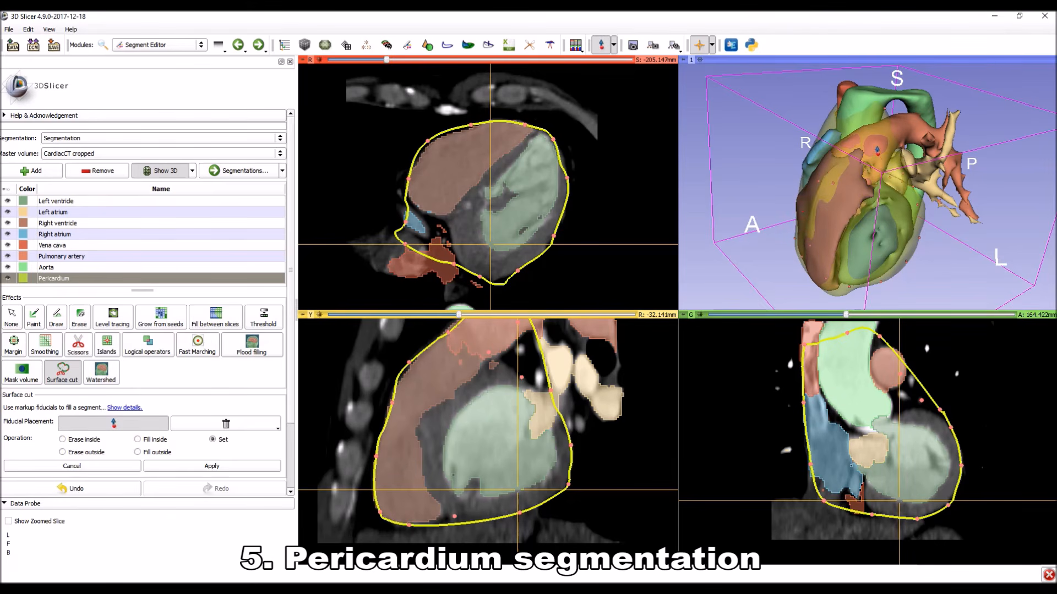
pyautogui.click(877, 150)
pyautogui.click(115, 425)
# Add another Surface cut point on the upper right ventricle, beside the pulmonary artery, in the 3D model.
pyautogui.moveTo(947, 253); pyautogui.dragTo(847, 233)
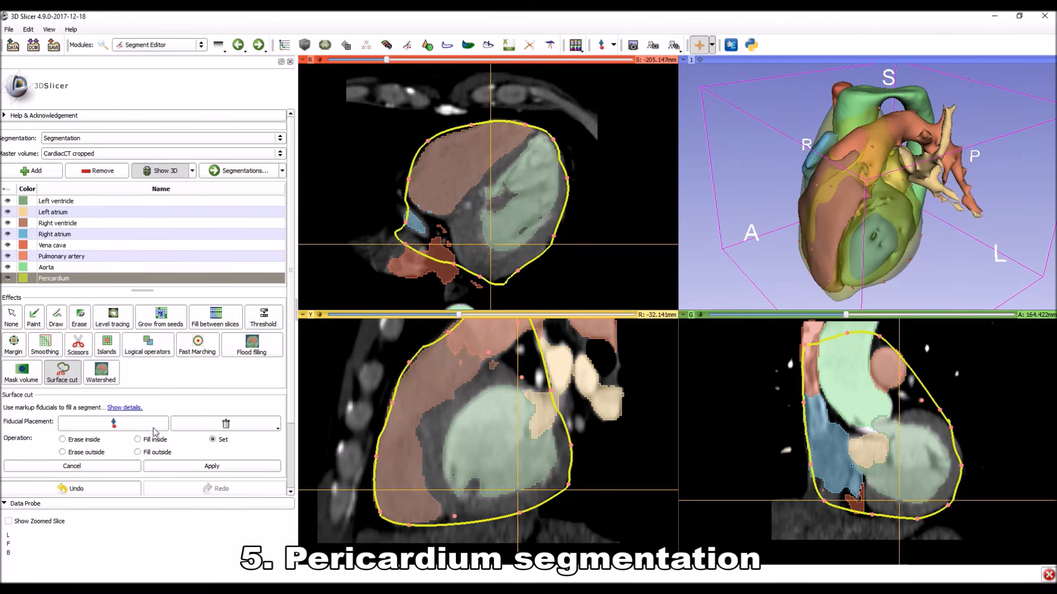
pyautogui.click(132, 425)
pyautogui.click(843, 146)
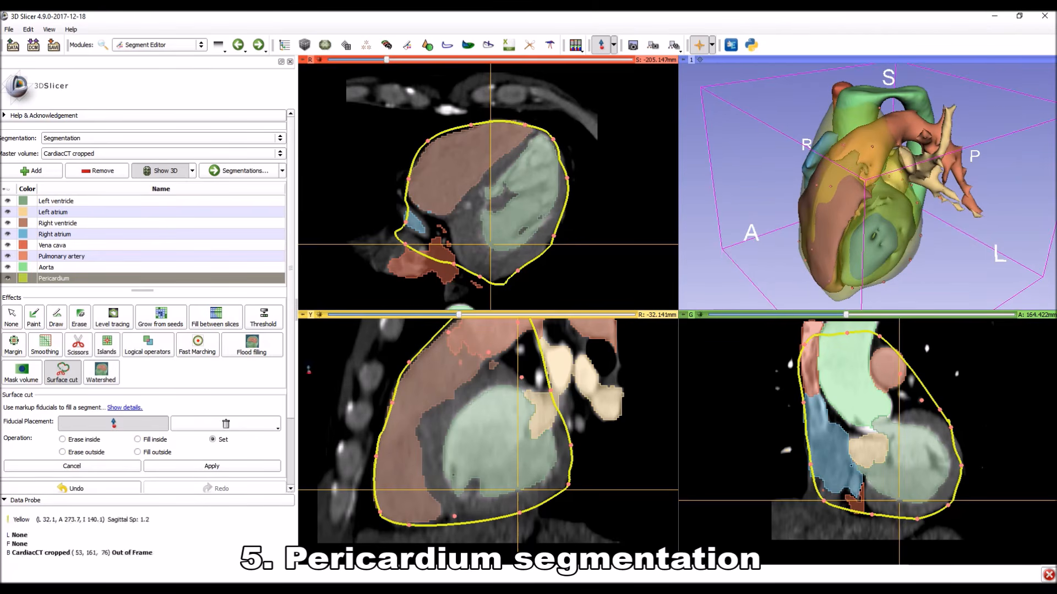
# Add a Surface cut point on the exposed anterior wall of the left ventricle in the 3D model.
pyautogui.click(142, 425)
pyautogui.moveTo(996, 266); pyautogui.dragTo(815, 250)
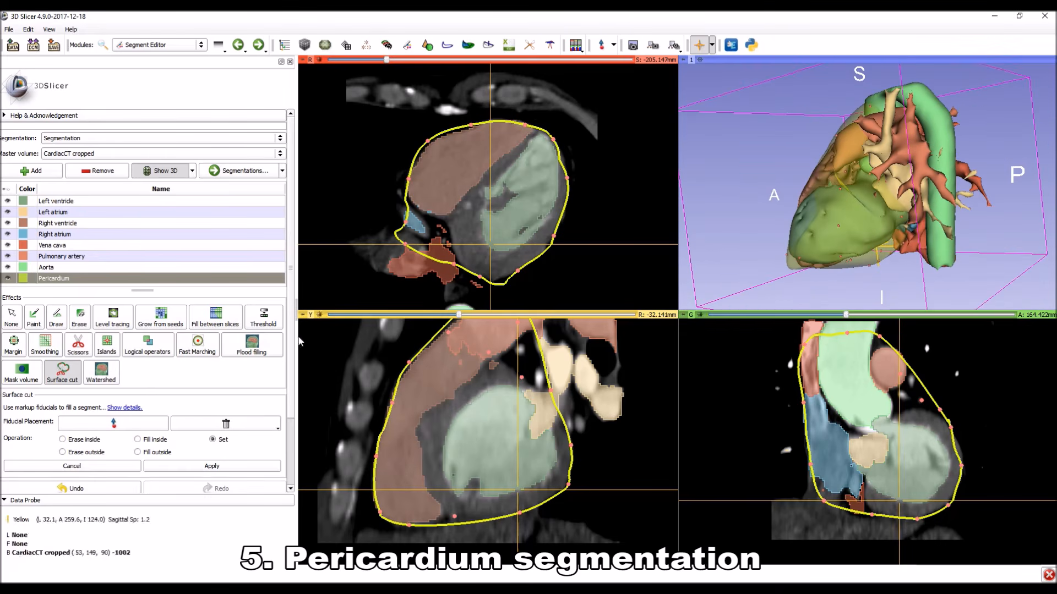
pyautogui.click(117, 424)
pyautogui.click(796, 223)
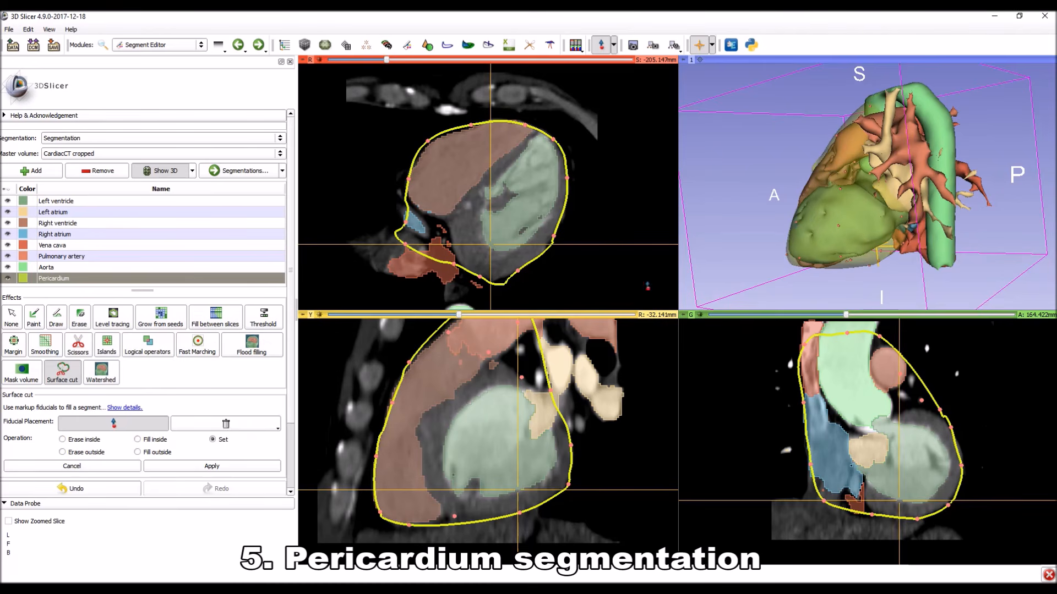
# Finish placing points and apply the Surface cut with the Set operation to create the Pericardium segment's volume.
pyautogui.click(147, 430)
pyautogui.moveTo(772, 204); pyautogui.dragTo(840, 182)
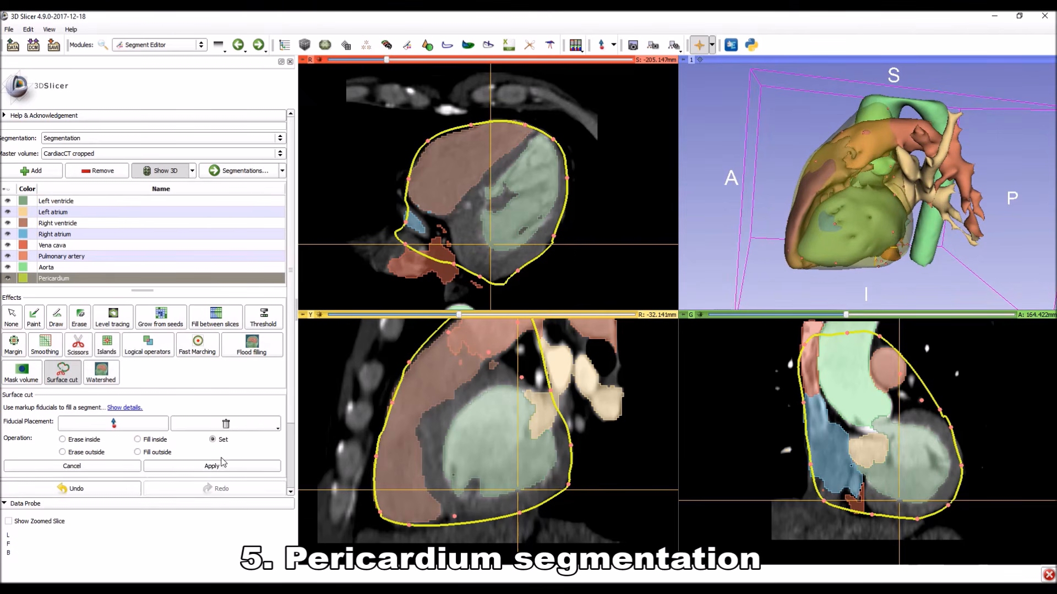
pyautogui.moveTo(737, 136); pyautogui.dragTo(994, 273)
# Grow the Pericardium segment by a 3 mm margin and check its surface in the 3D model.
pyautogui.click(31, 356)
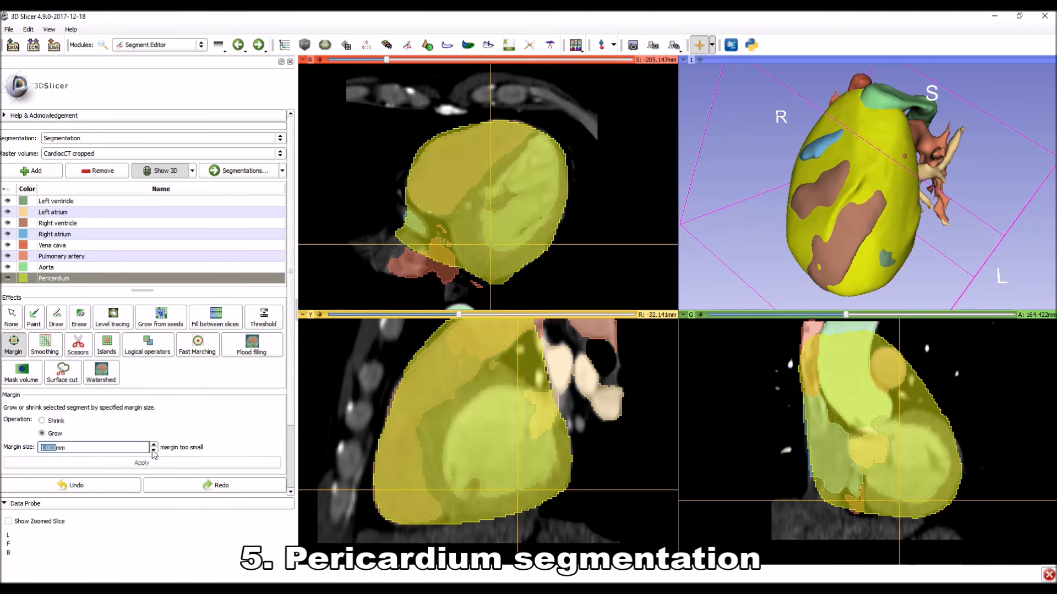
pyautogui.click(138, 463)
pyautogui.moveTo(922, 275); pyautogui.dragTo(818, 270)
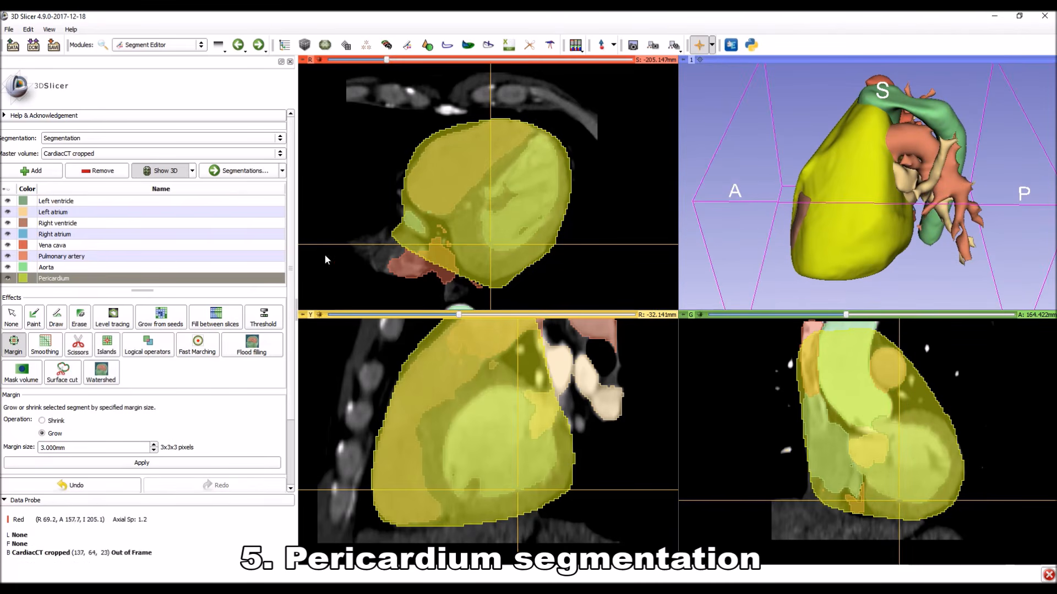
pyautogui.moveTo(826, 226); pyautogui.dragTo(876, 288)
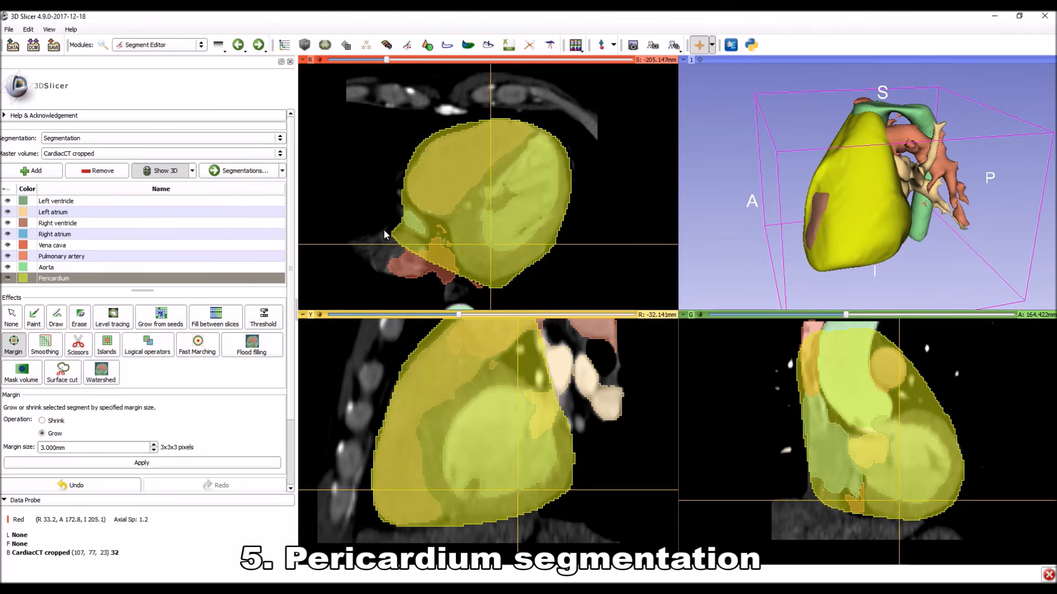
# Reduce the Pericardium segment's individual 3D opacity in the Segmentations module so the heart structures inside show through.
pyautogui.click(236, 172)
pyautogui.click(136, 229)
pyautogui.scroll(-1, 134, 237)
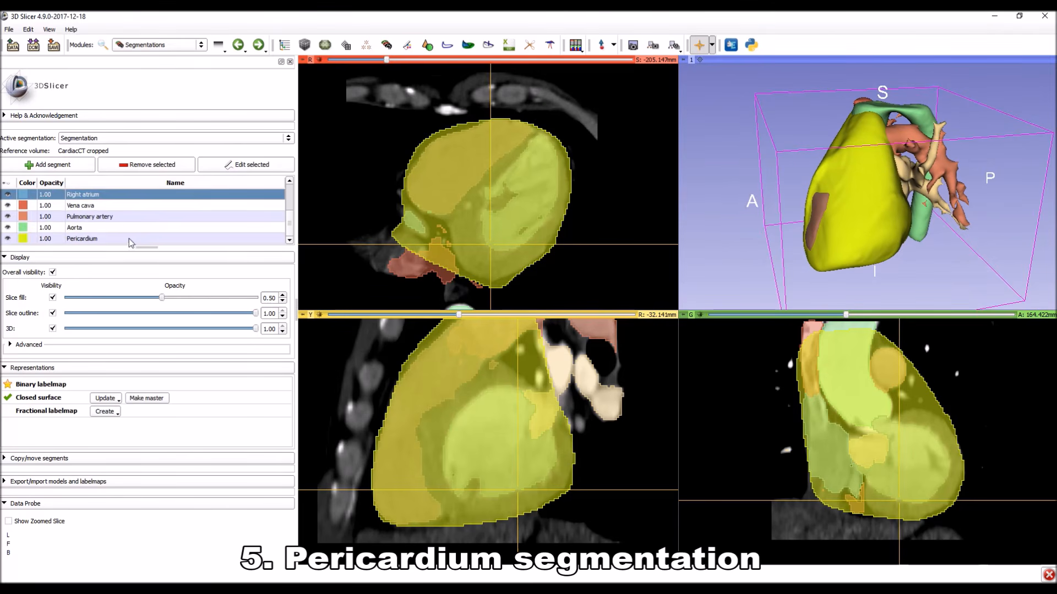
pyautogui.click(117, 239)
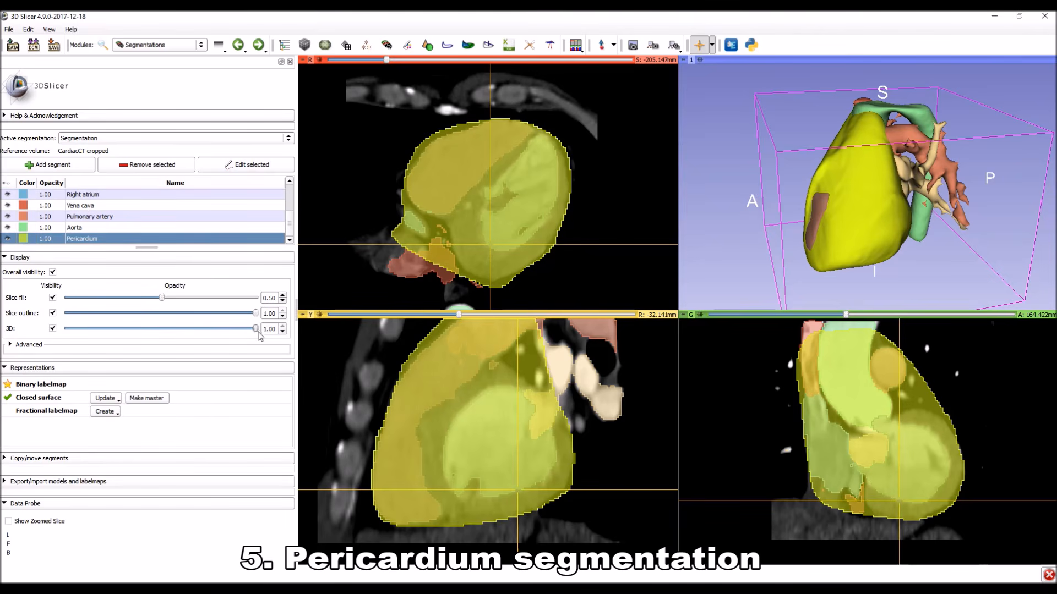
pyautogui.click(29, 345)
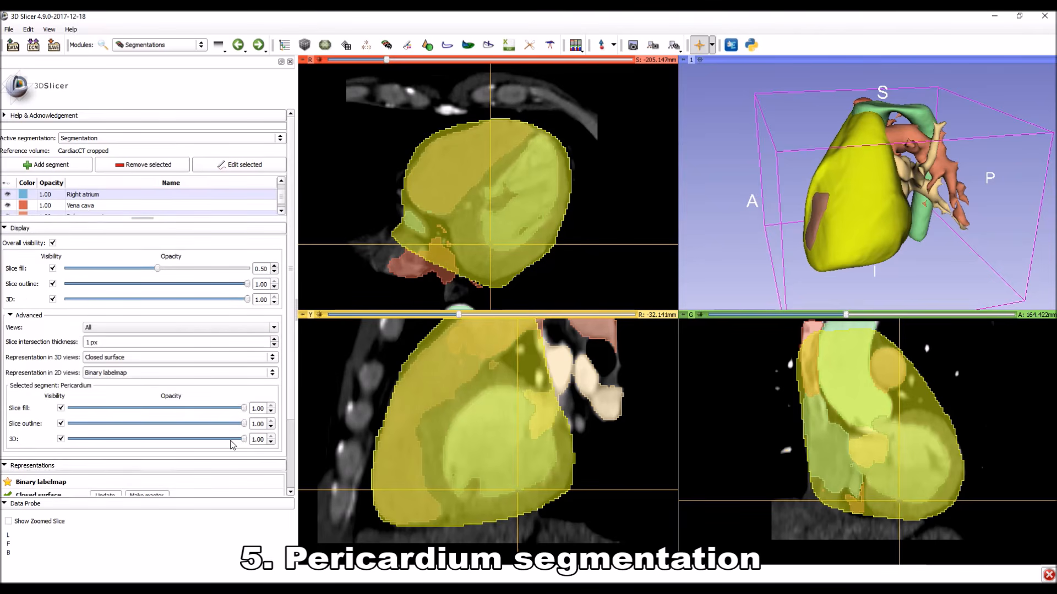
pyautogui.moveTo(219, 442); pyautogui.dragTo(105, 443)
pyautogui.moveTo(754, 249); pyautogui.dragTo(785, 223)
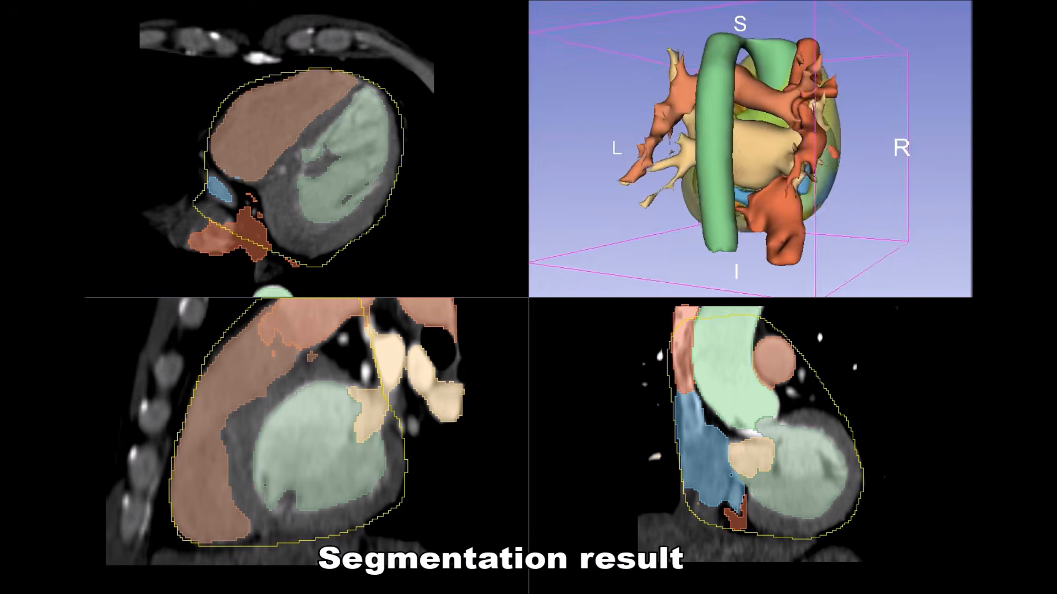